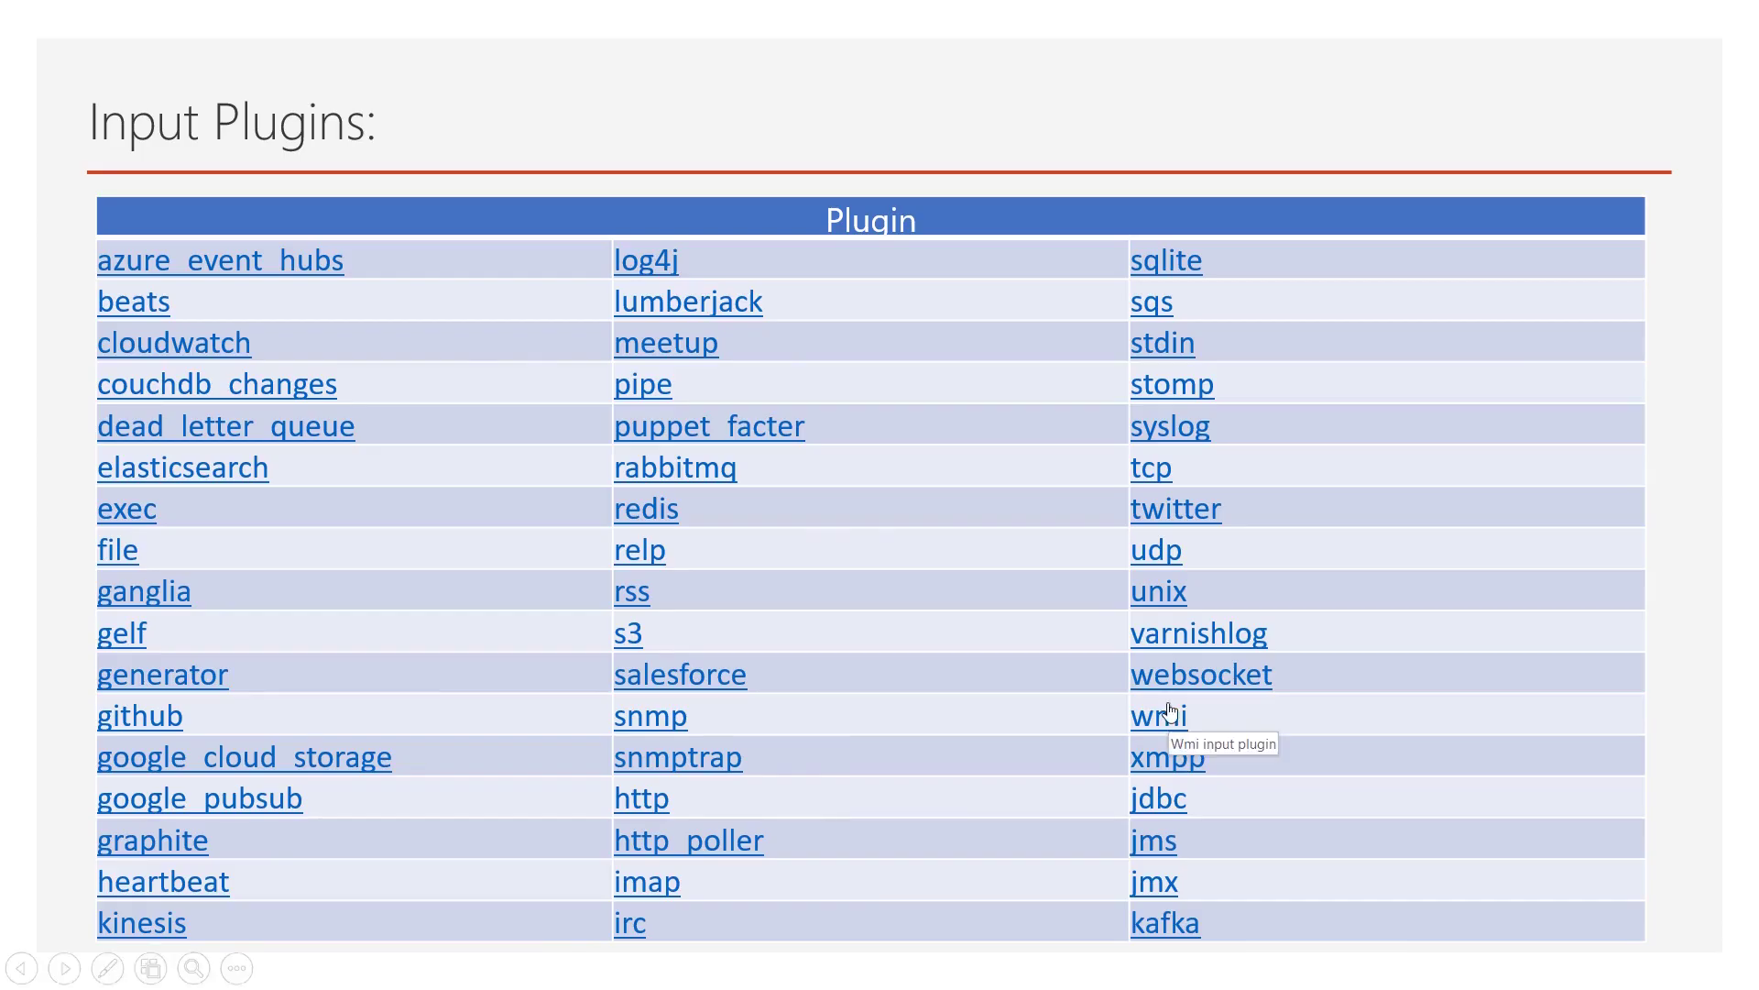
# - Switch to the two command prompt windows, arrange them side by side, and examine the server address in the Kibana log
pyautogui.moveTo(650, 969)
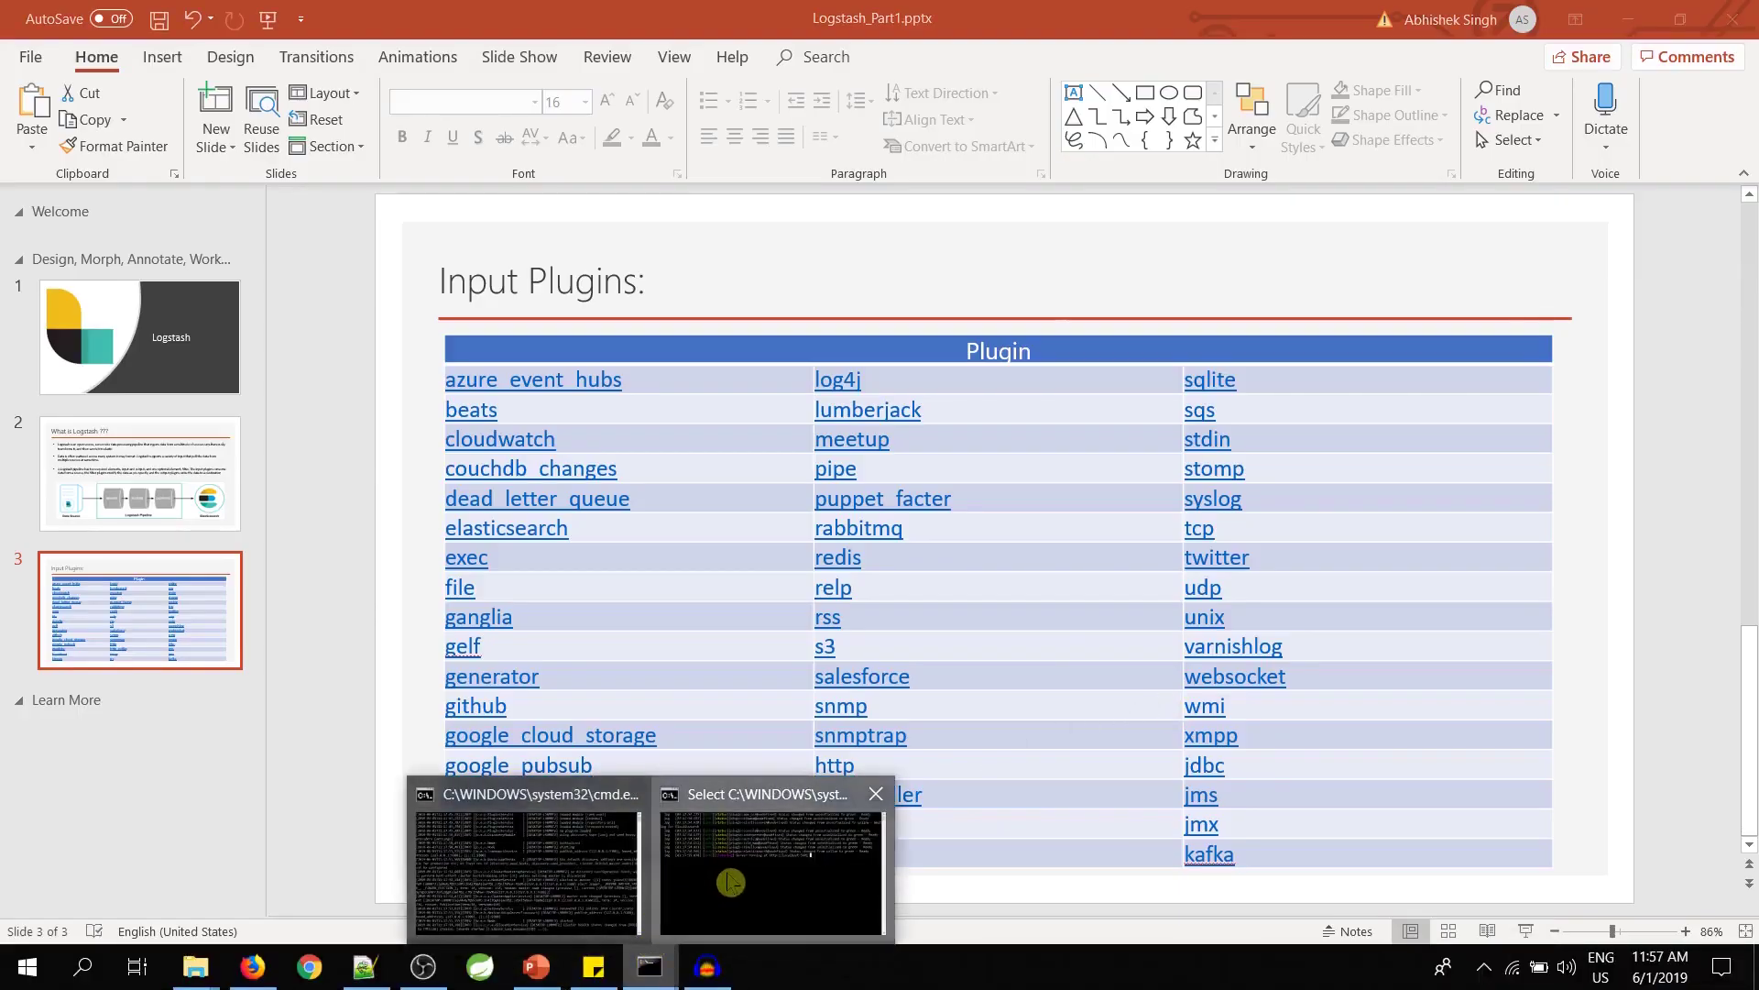
pyautogui.click(774, 866)
pyautogui.click(619, 806)
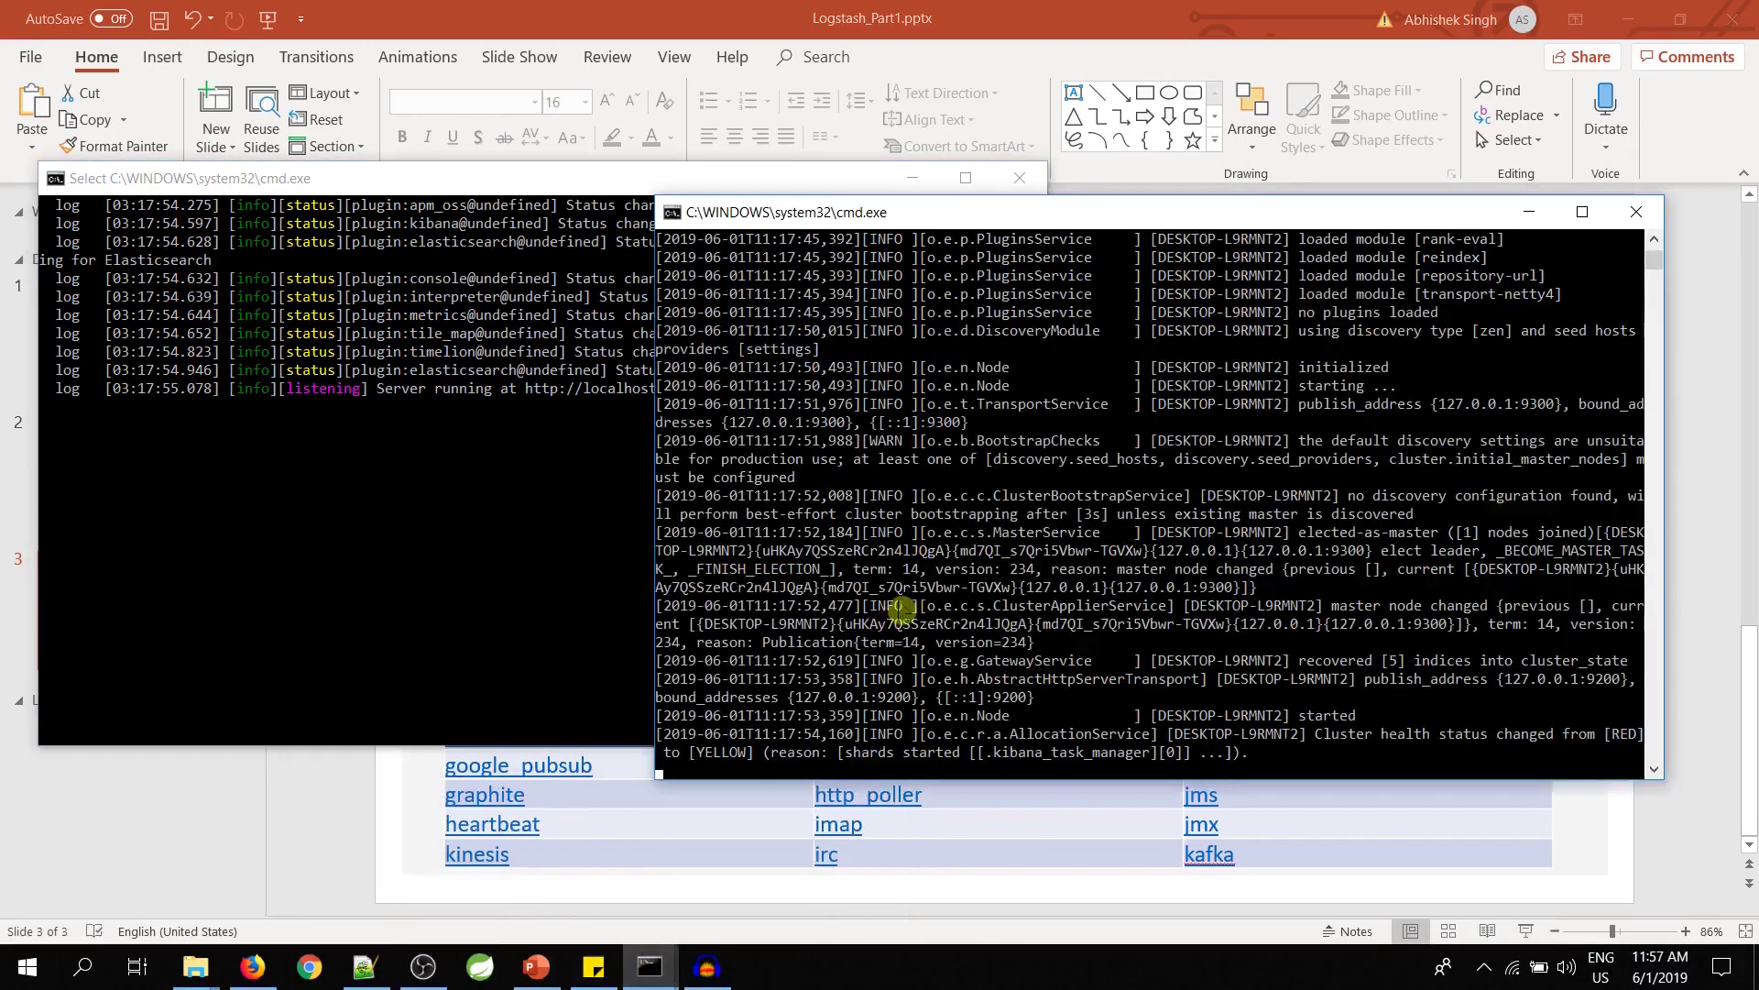
pyautogui.moveTo(1038, 220); pyautogui.dragTo(1020, 220)
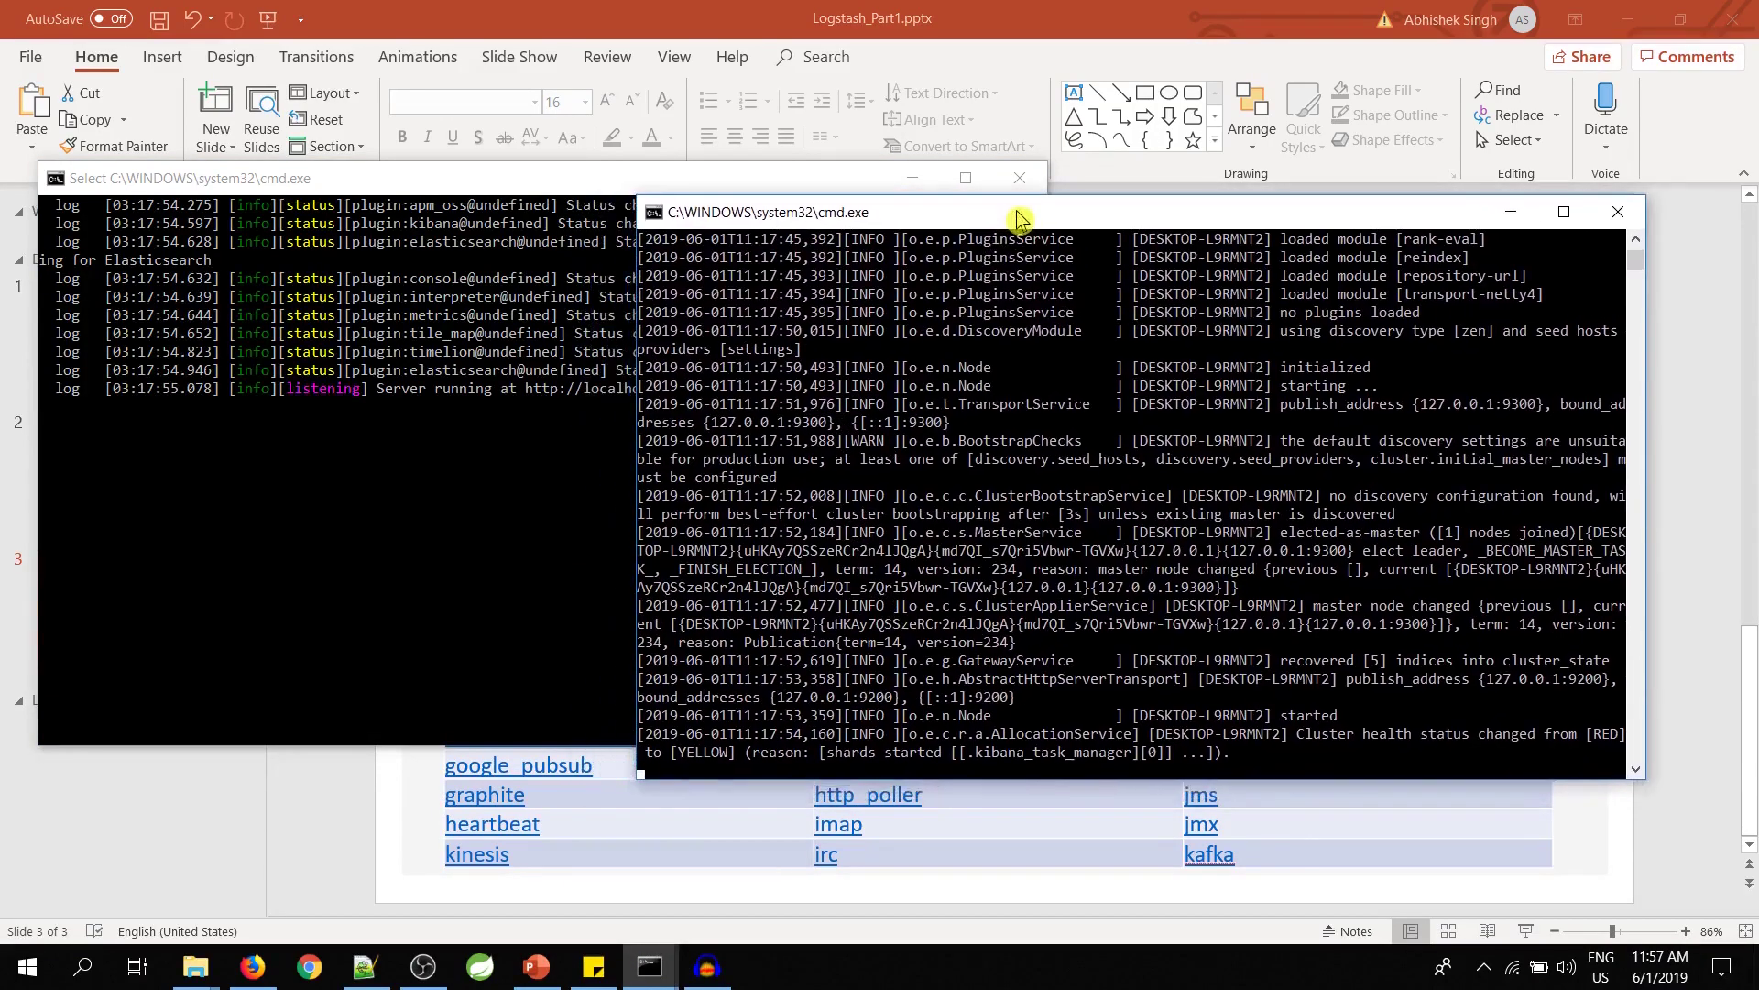
pyautogui.moveTo(581, 184); pyautogui.dragTo(630, 197)
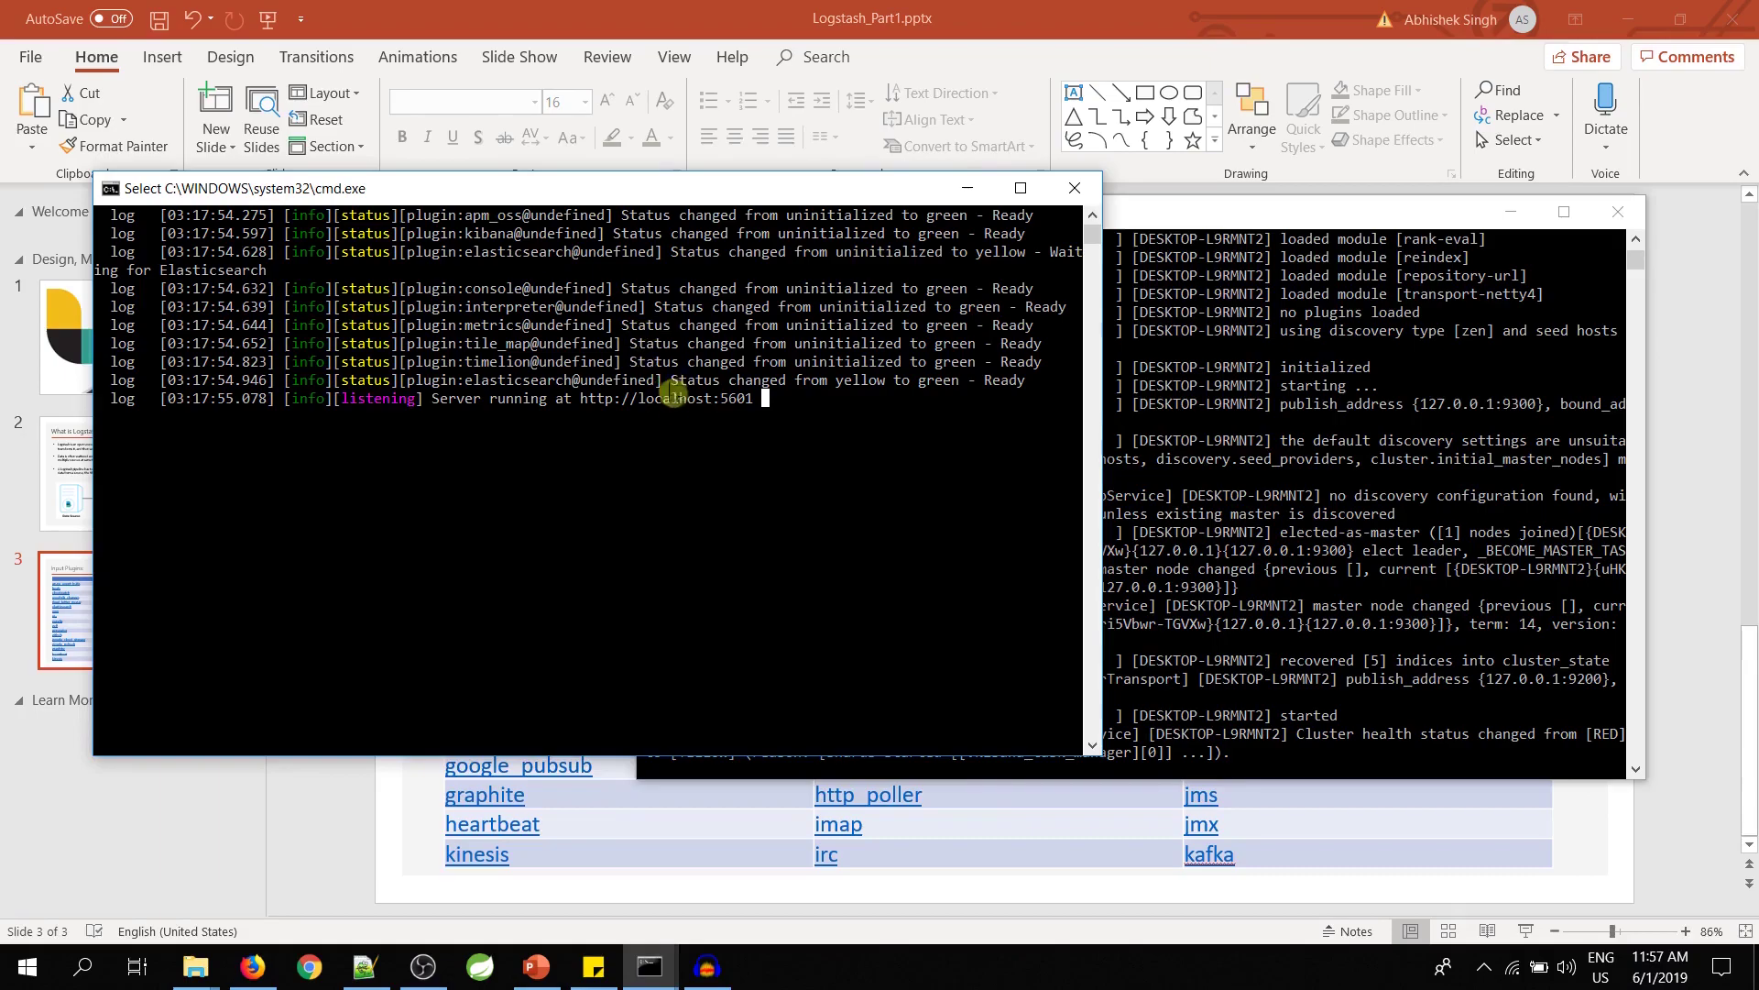
pyautogui.moveTo(572, 402); pyautogui.dragTo(757, 405)
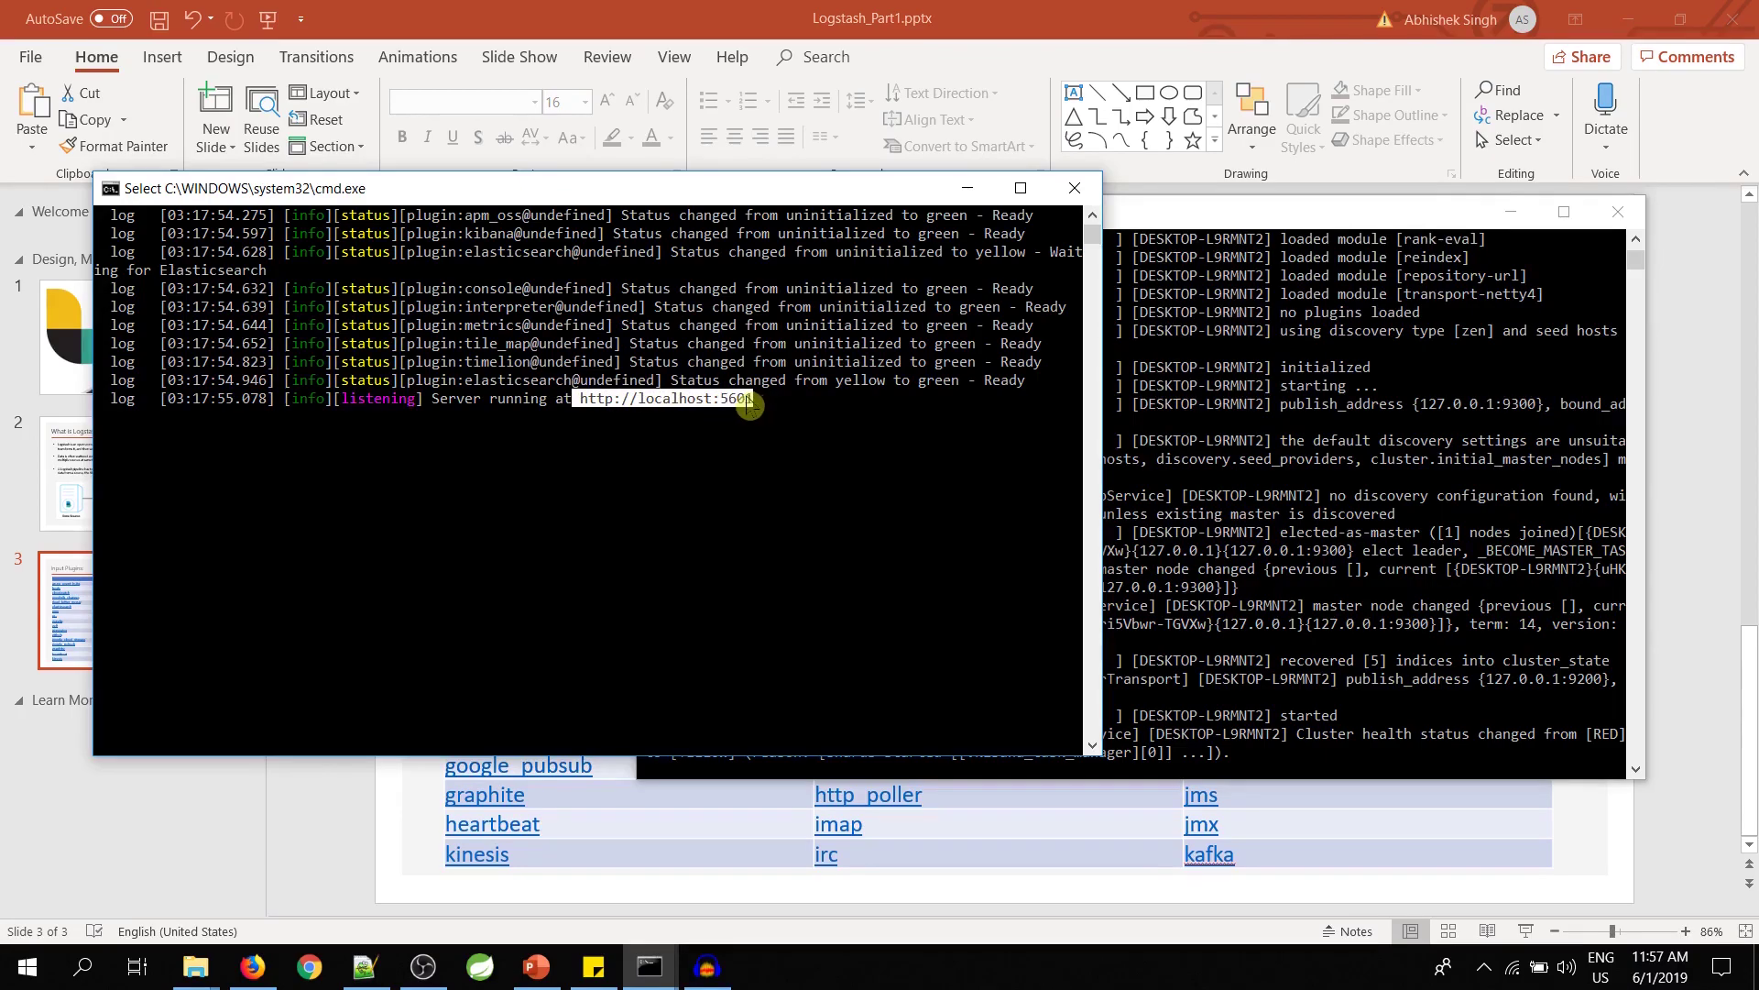
# - Switch to Firefox and open Kibana at localhost:5601
pyautogui.click(252, 967)
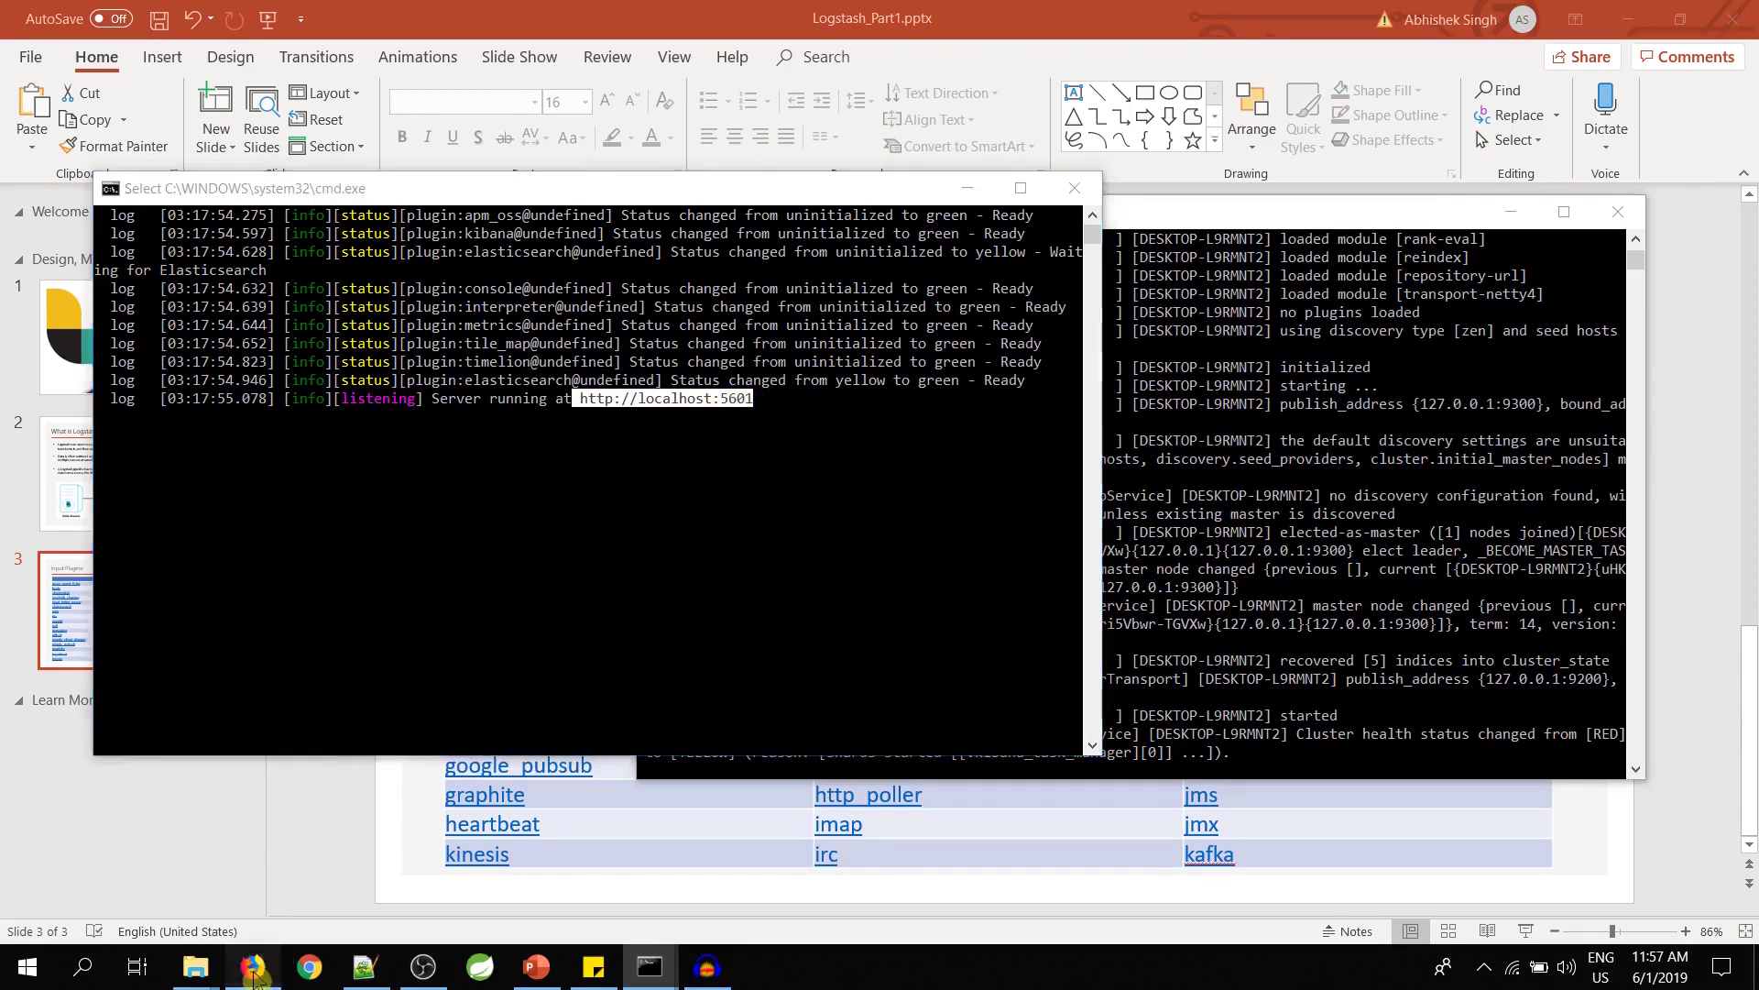
pyautogui.click(572, 92)
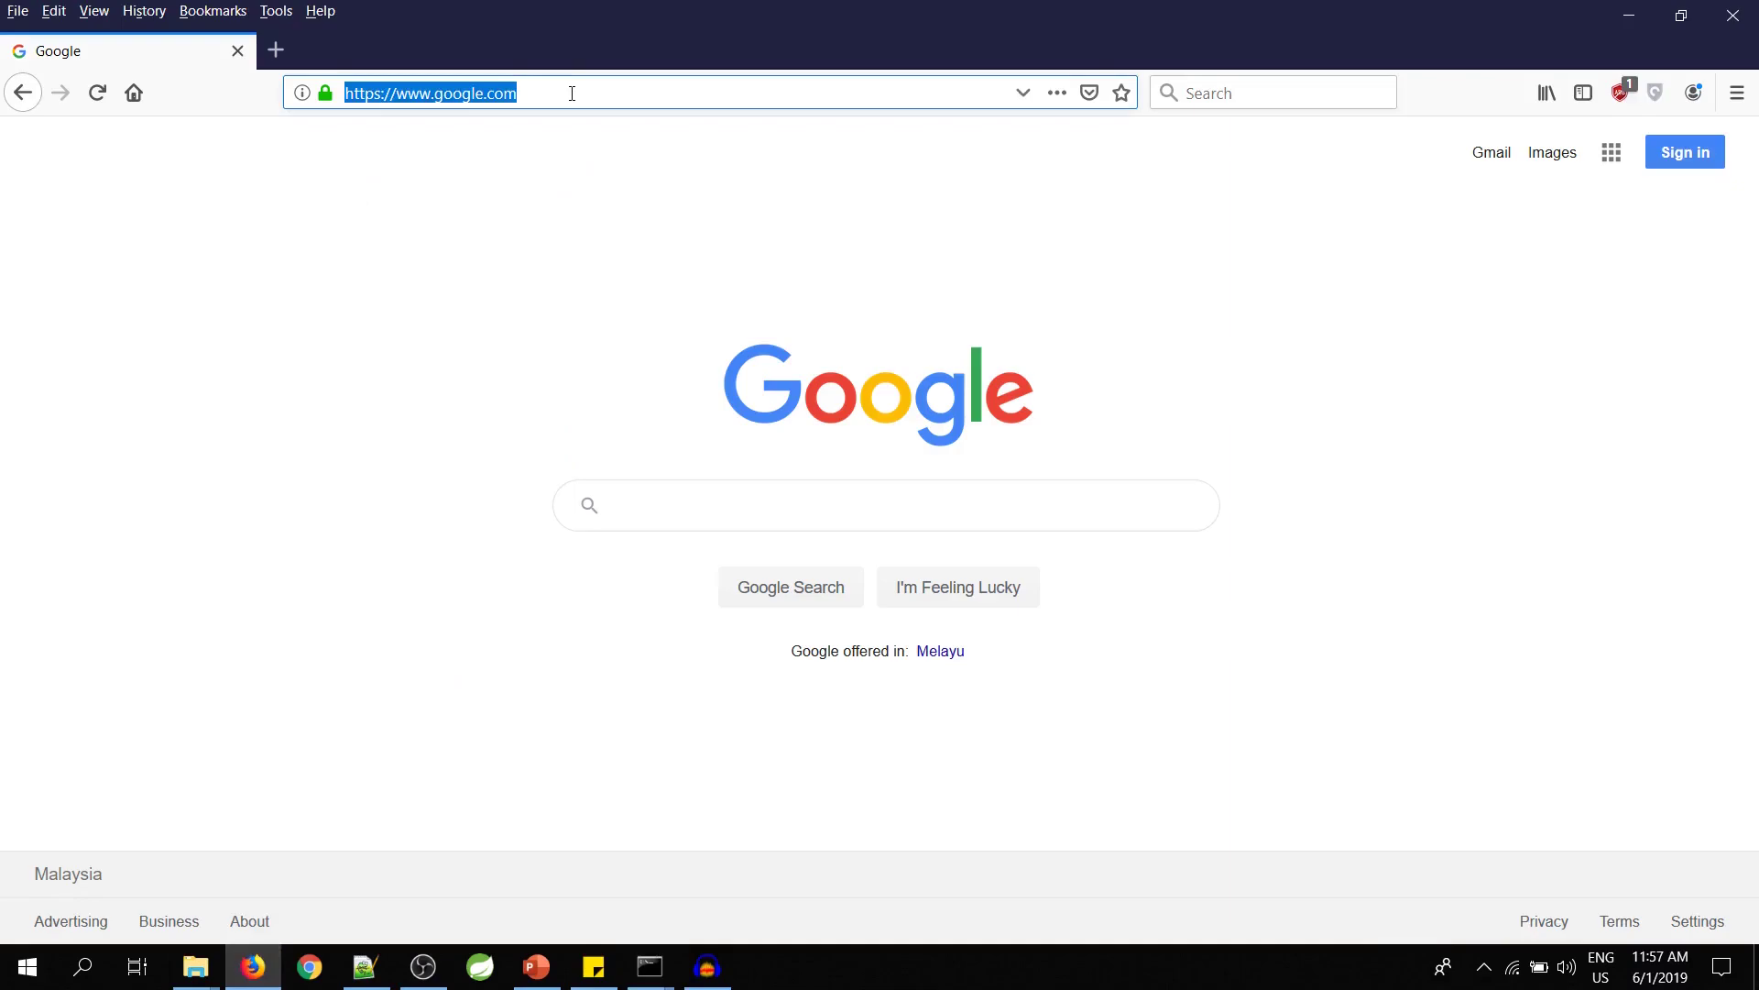
pyautogui.write('localhost:5601/')
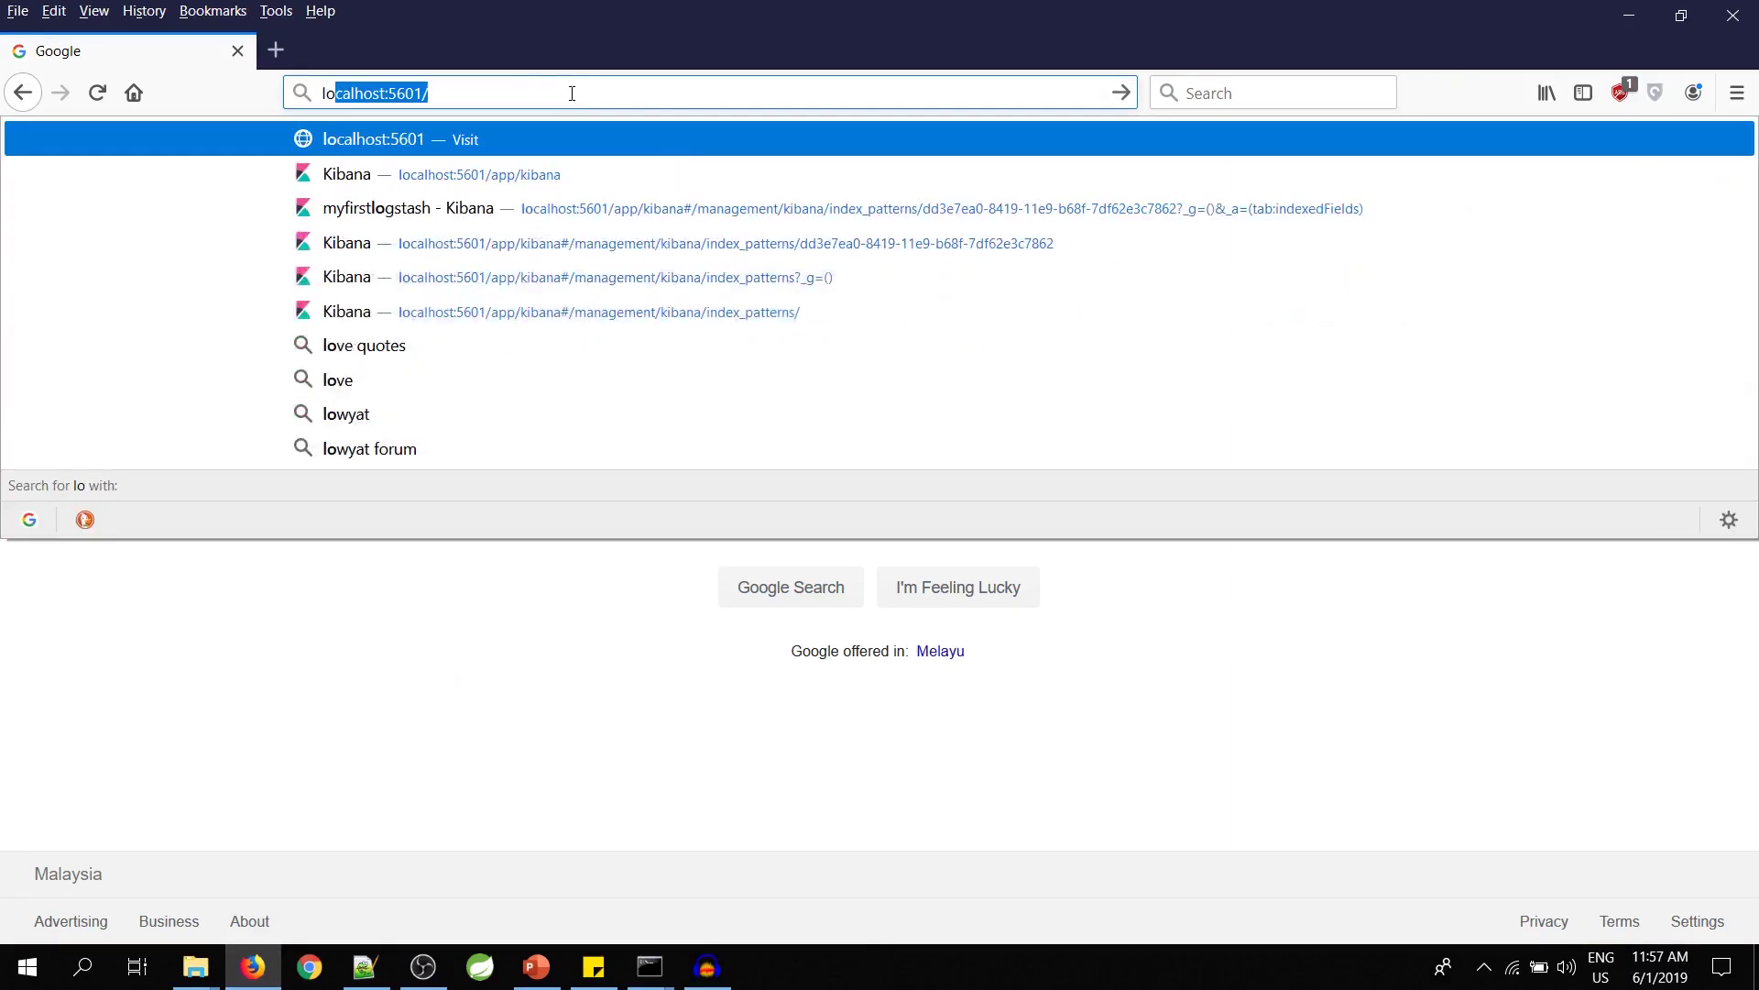
pyautogui.press('Return')
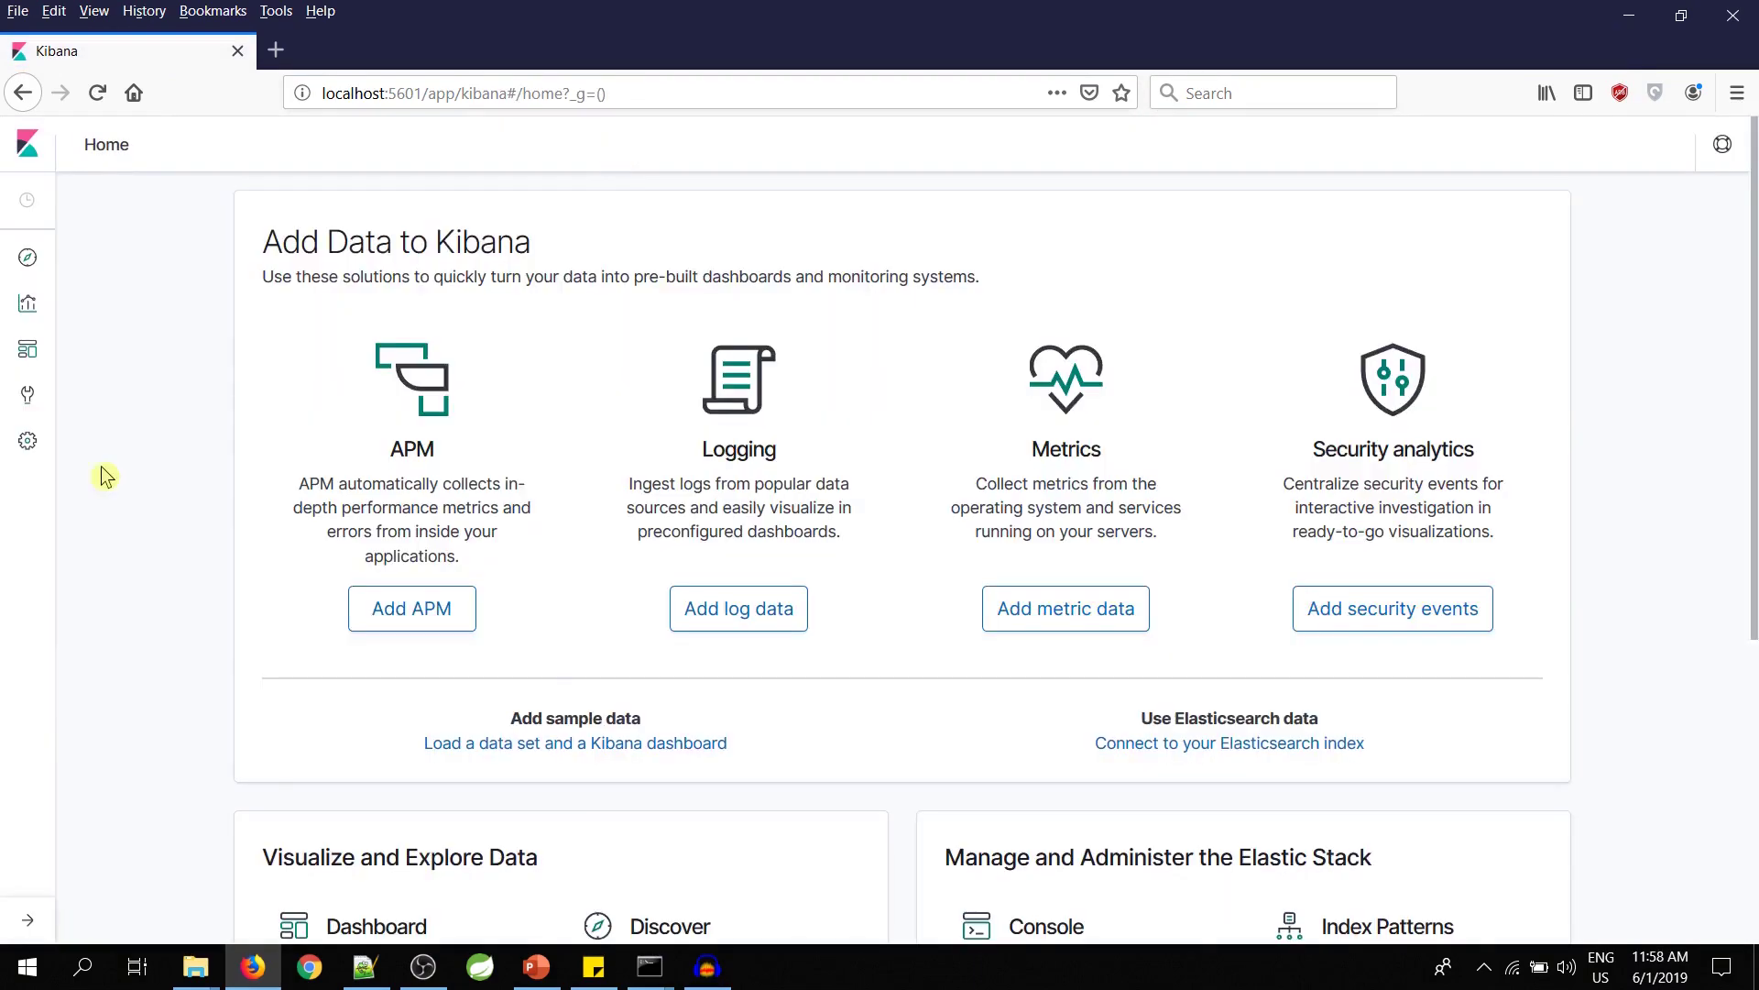
# - Open index pattern creation in Kibana's management area and examine the available Elasticsearch index
pyautogui.click(27, 442)
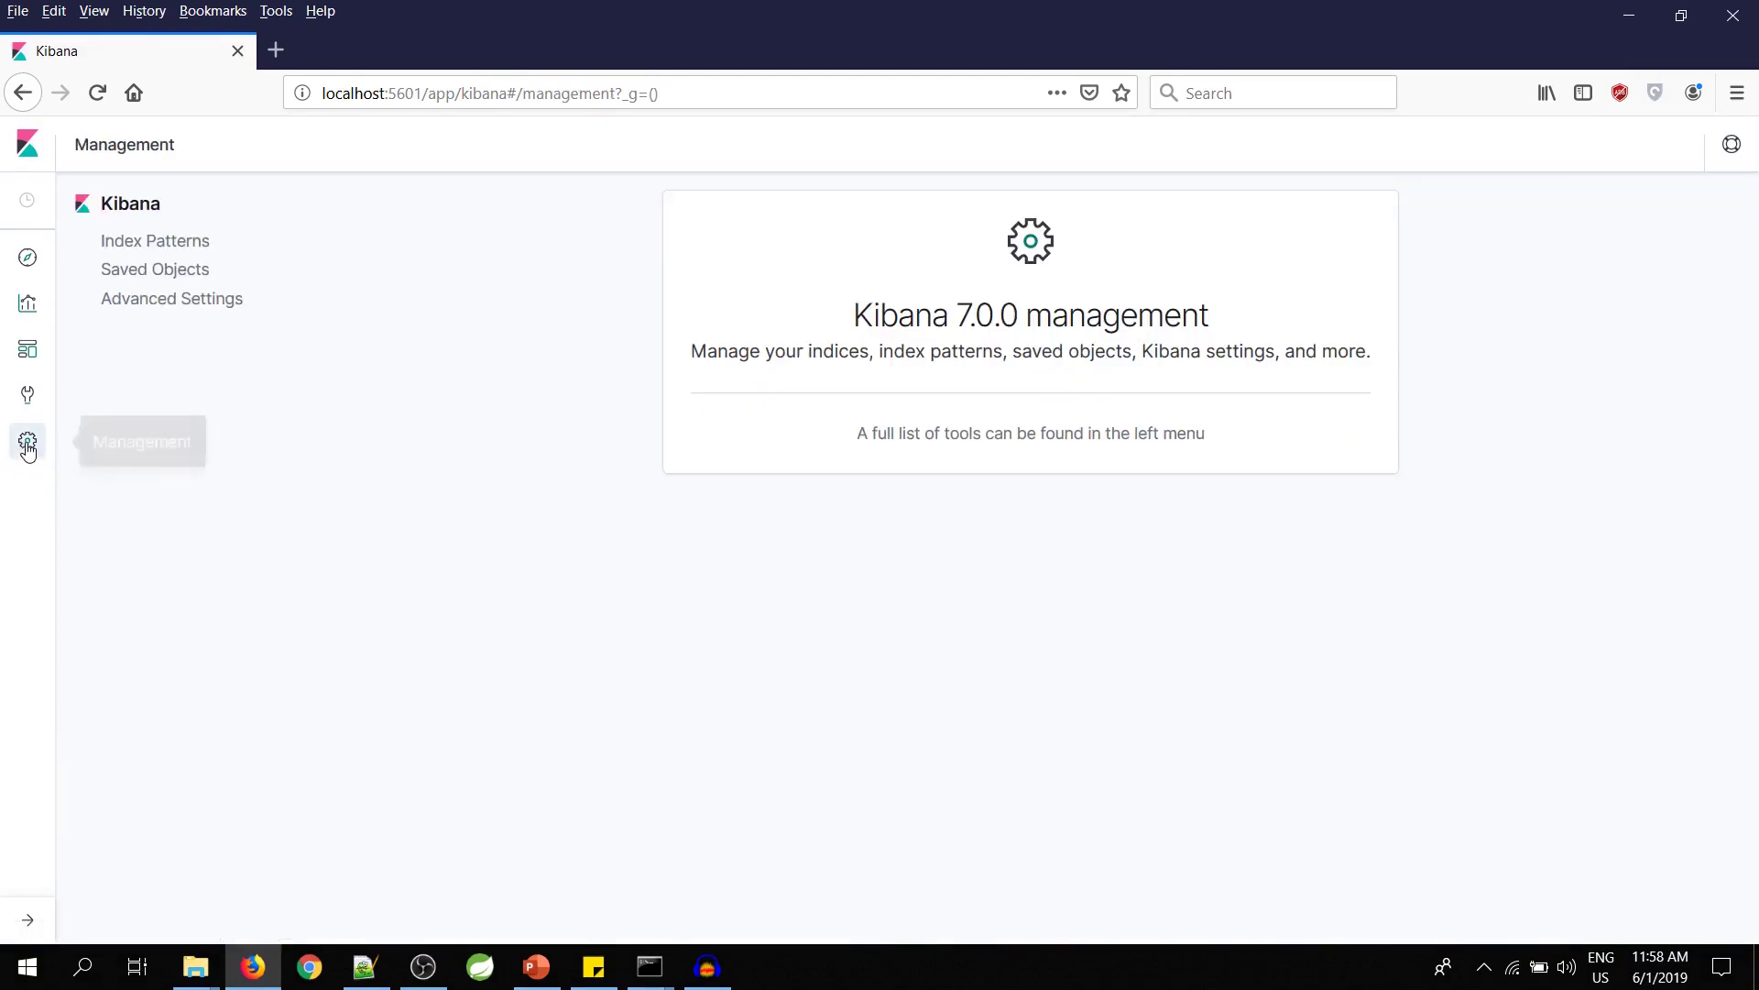
pyautogui.click(151, 243)
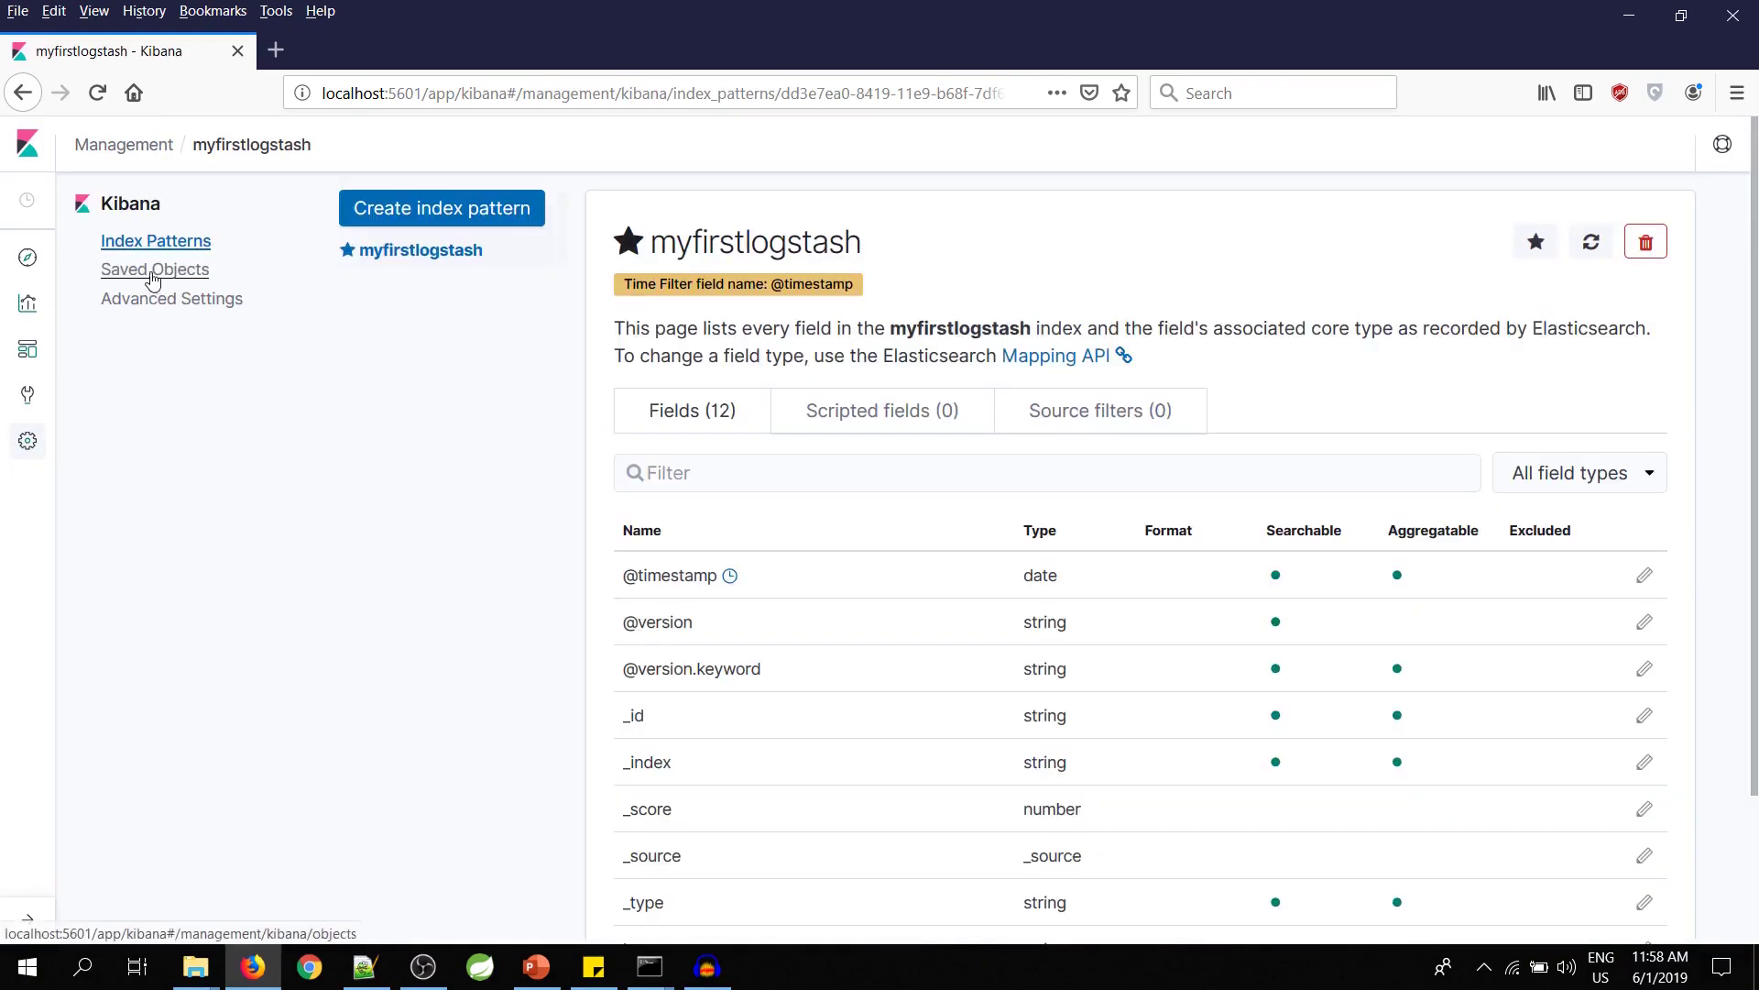
pyautogui.click(431, 223)
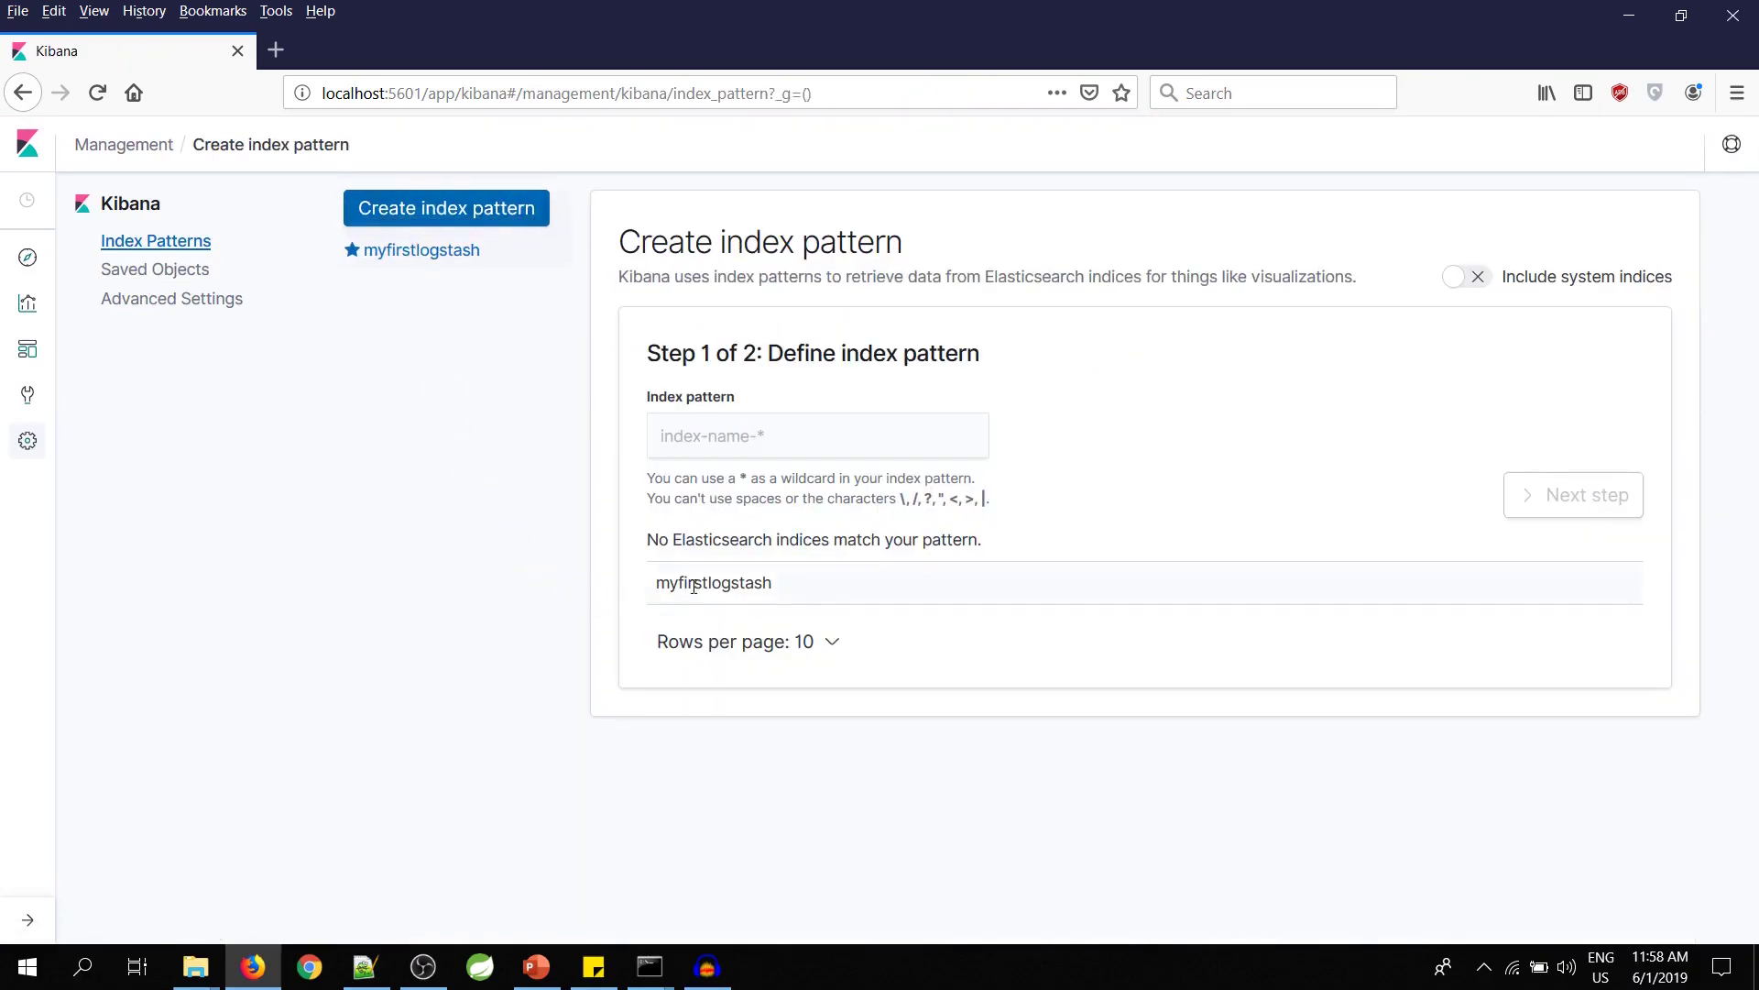
pyautogui.moveTo(799, 594); pyautogui.dragTo(659, 597)
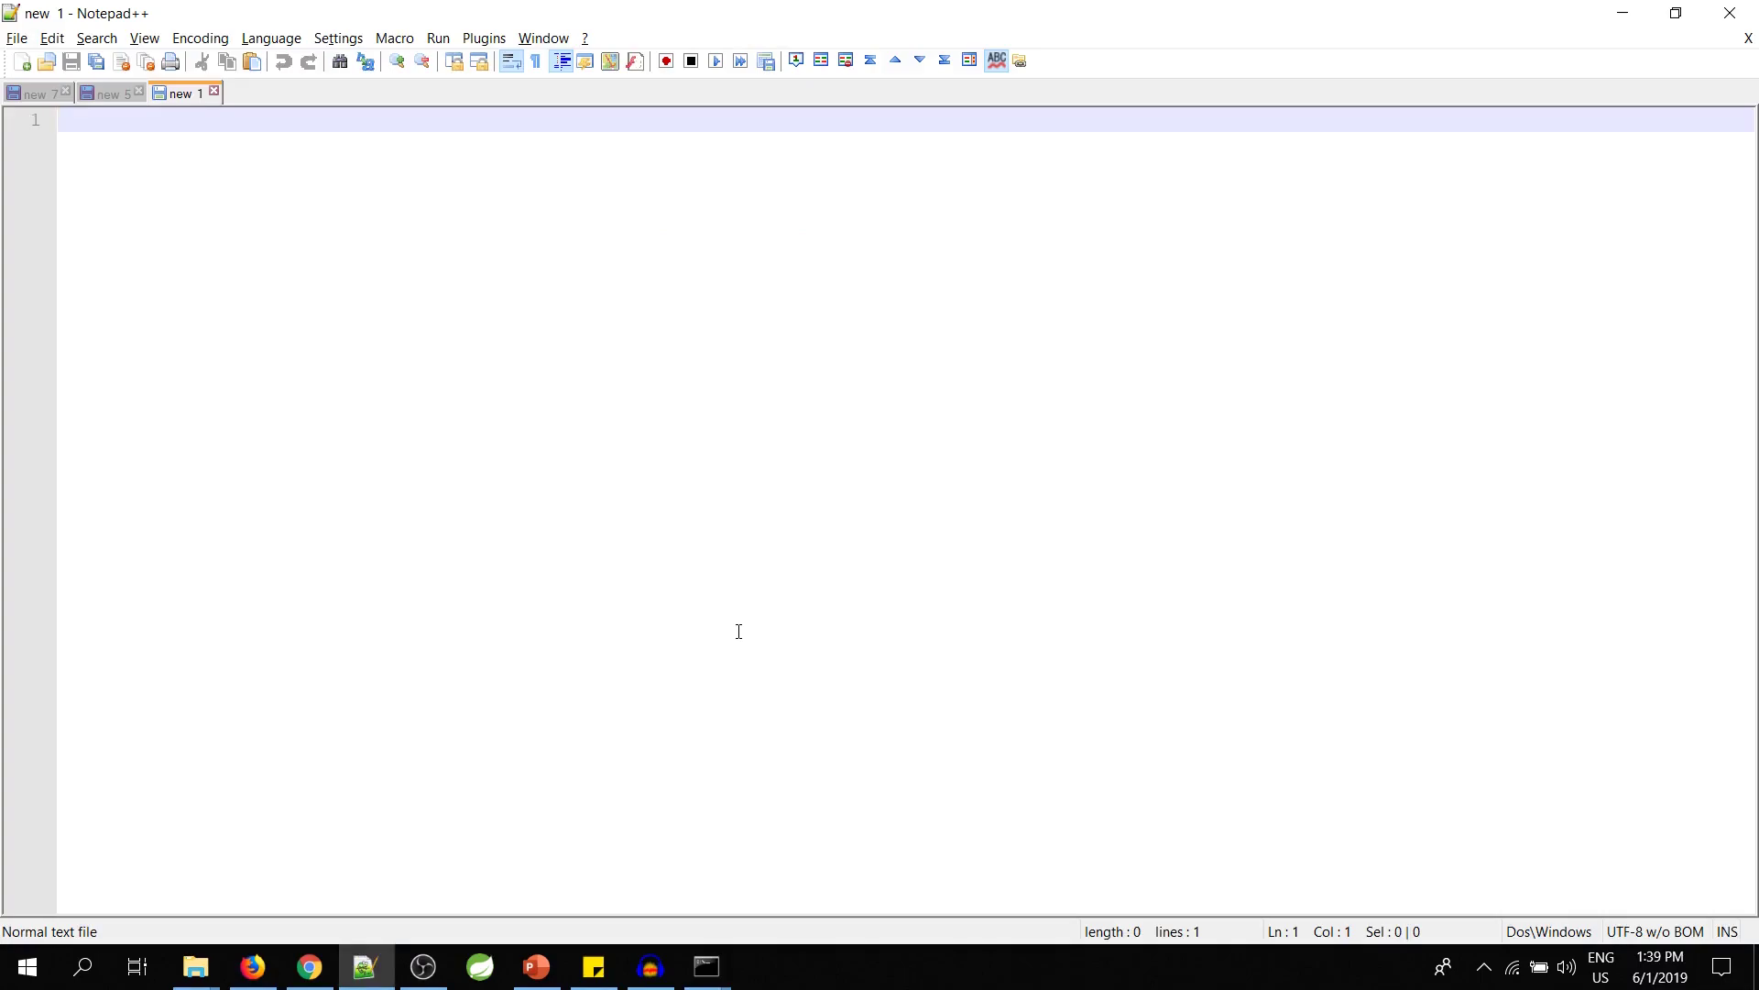
# - Write empty input{}, filter{} and output{} blocks on three separate lines of the new Notepad++ document
pyautogui.write('input{}')
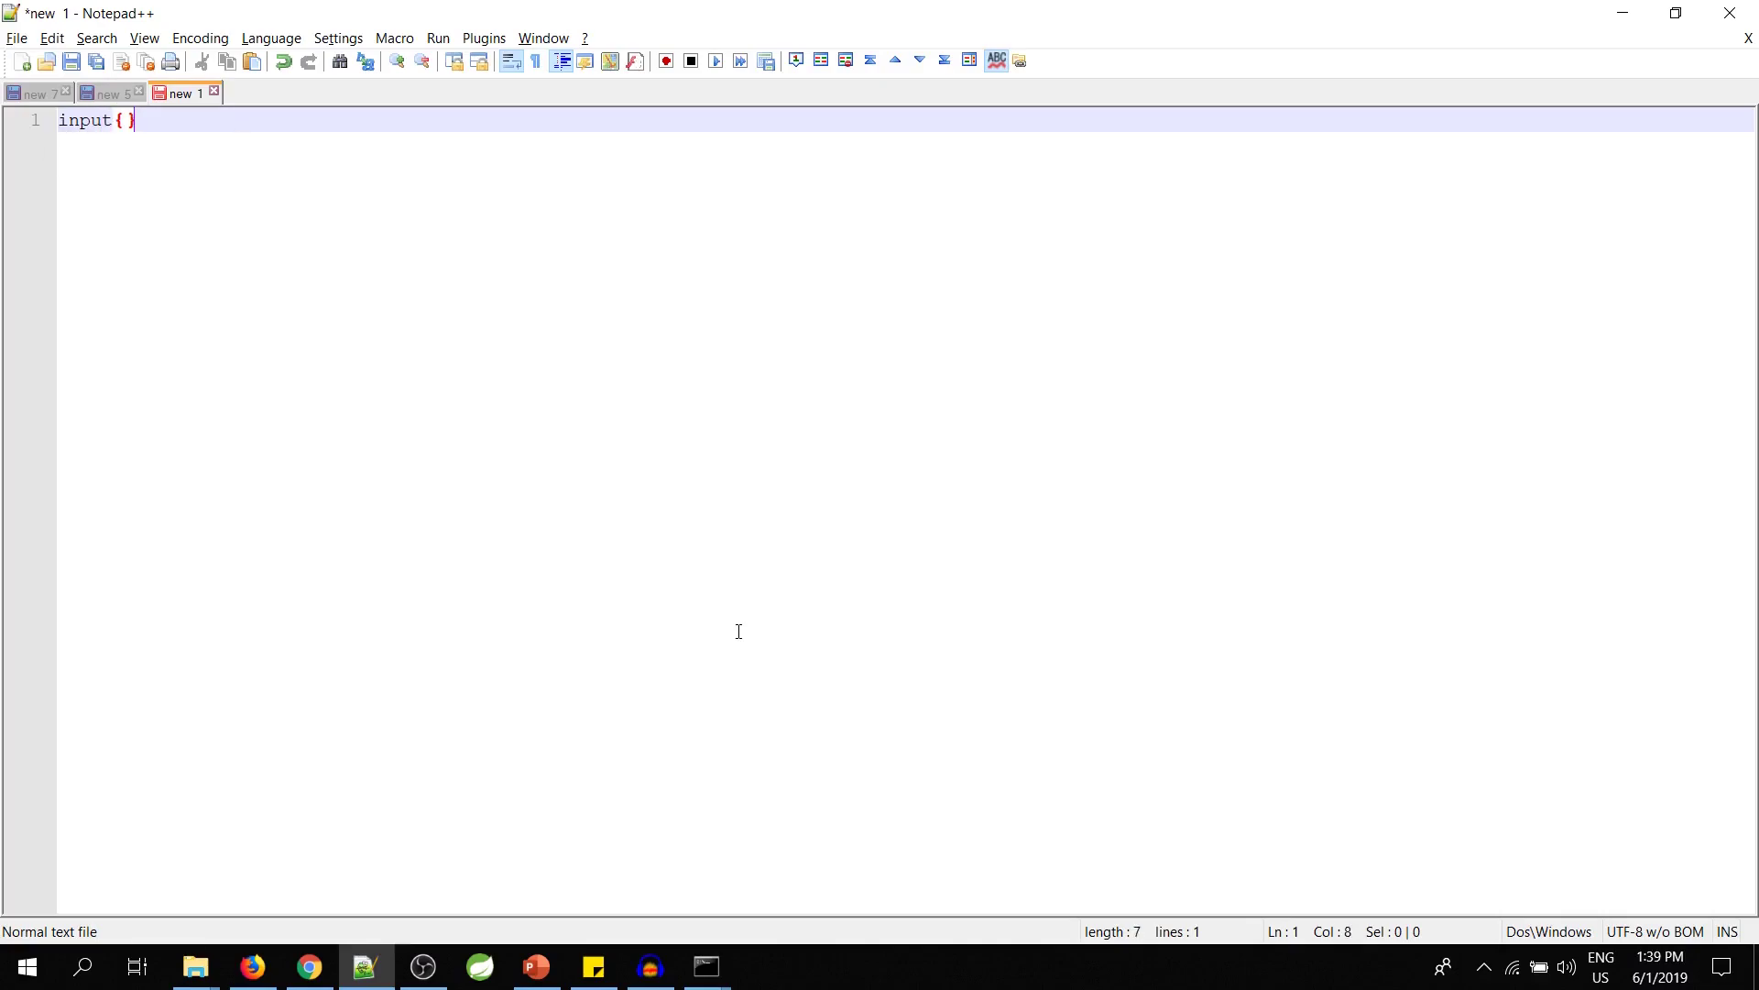
pyautogui.press('Return')
pyautogui.write('fi')
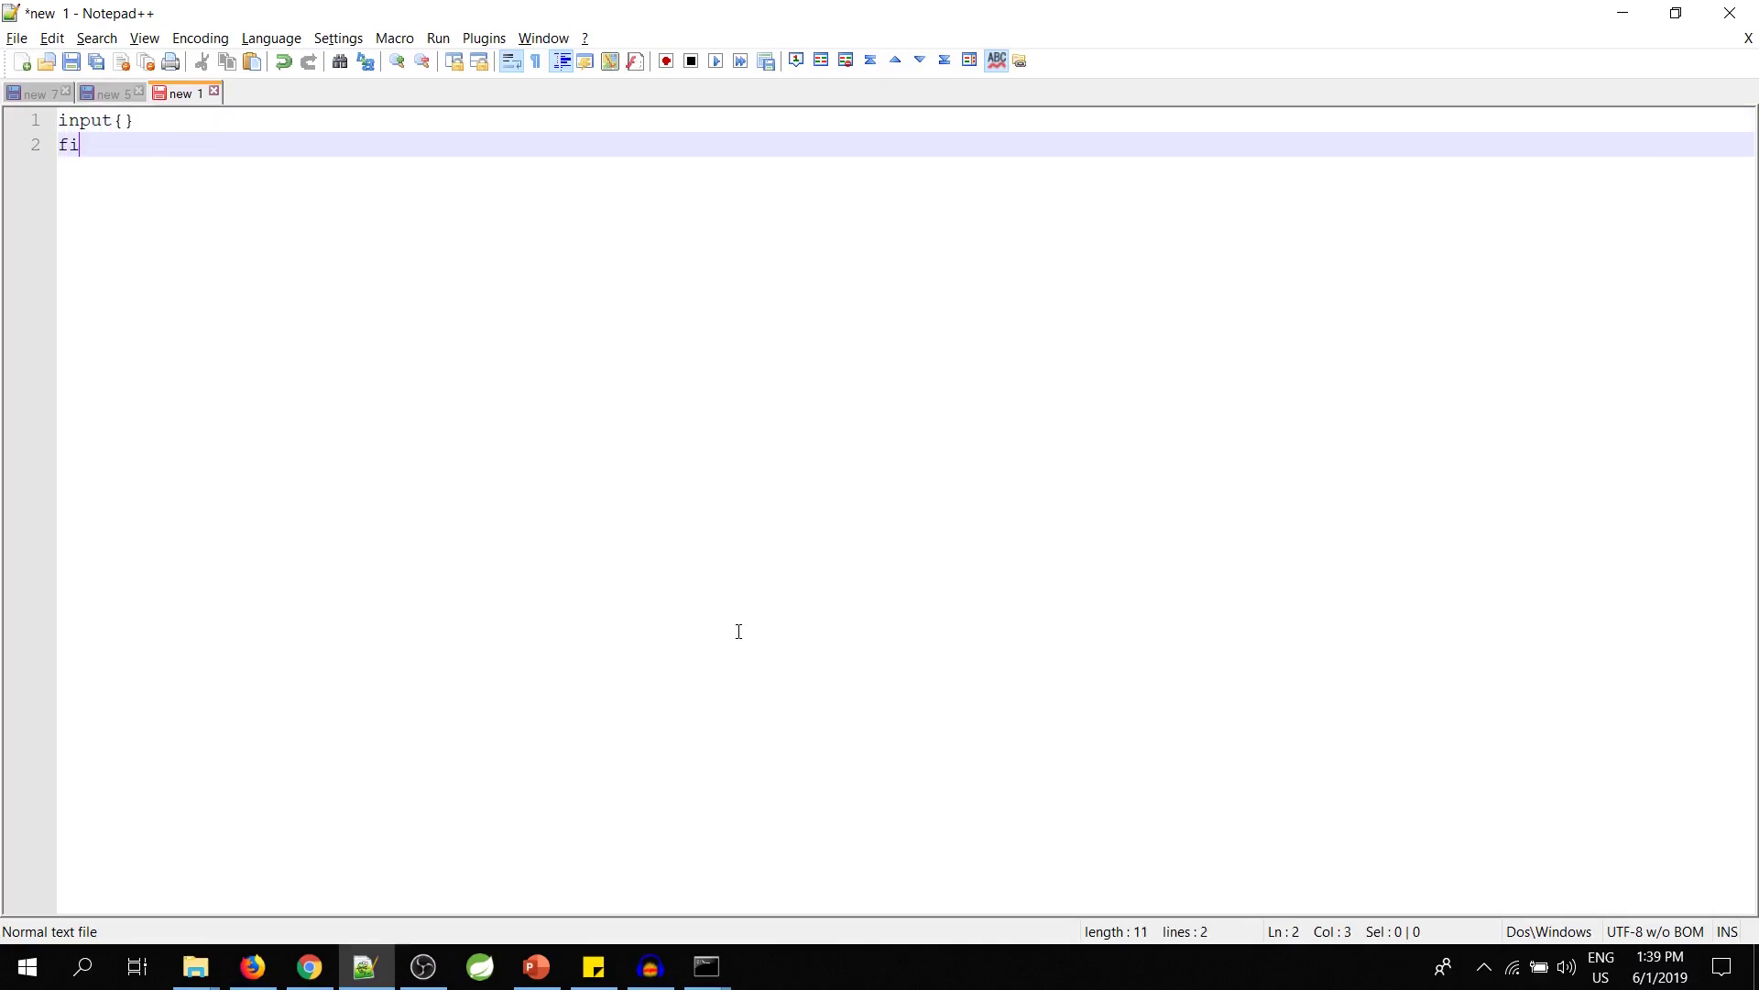
pyautogui.write('lter{}')
pyautogui.press('Return')
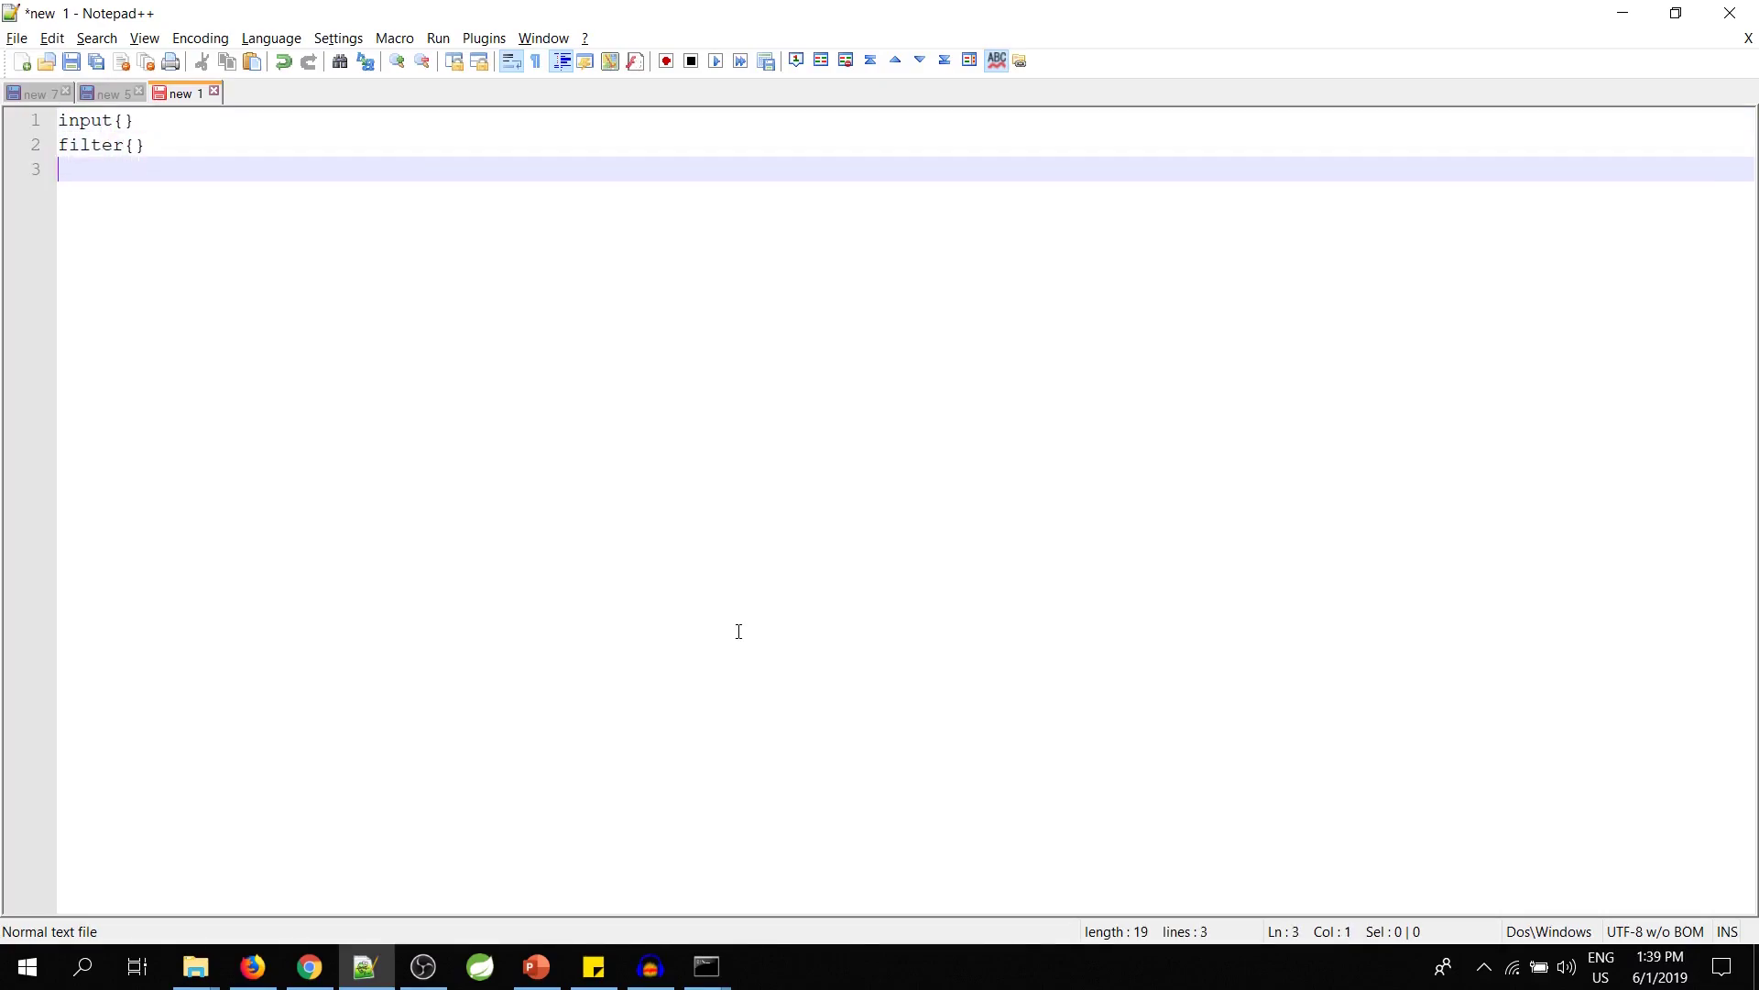
pyautogui.write('output{}')
# - Delete the filter{} line from the configuration
pyautogui.press('Up')
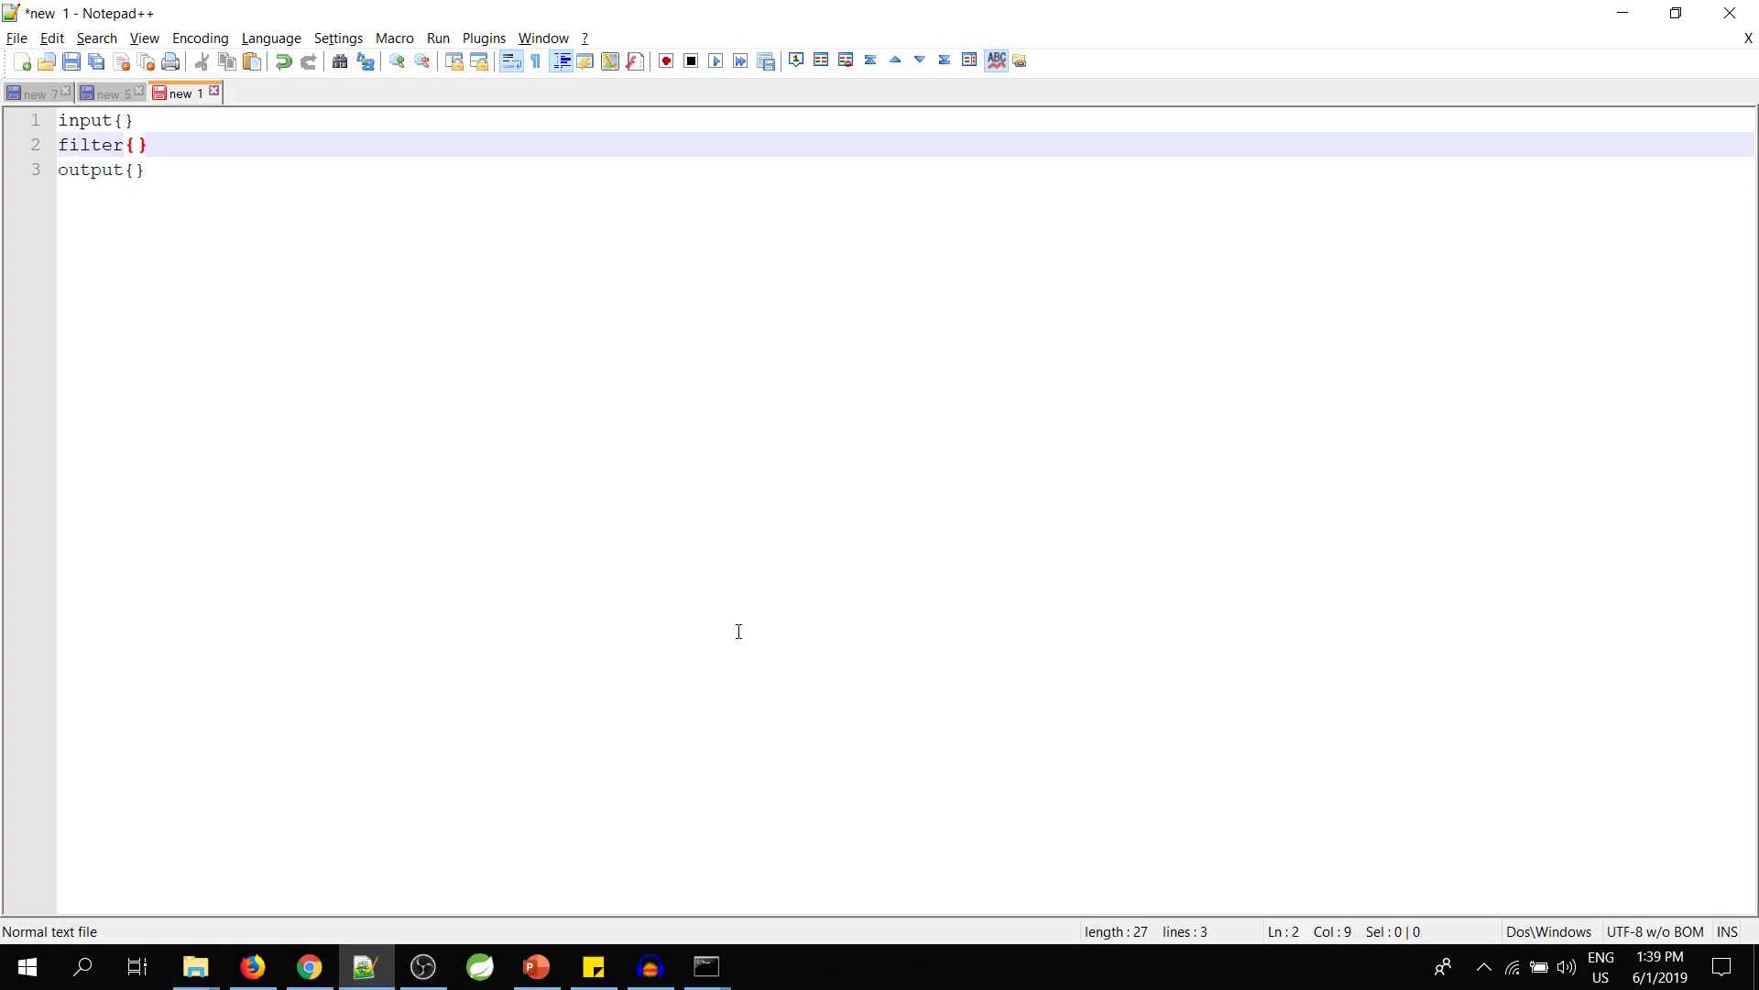
pyautogui.hotkey('shift', 'Left')
pyautogui.hotkey('shift', 'Left')
pyautogui.hotkey('shift', 'Left')
pyautogui.hotkey('shift', 'Left')
pyautogui.hotkey('shift', 'Left')
pyautogui.hotkey('shift', 'Left')
pyautogui.hotkey('shift', 'Left')
pyautogui.hotkey('shift', 'Left')
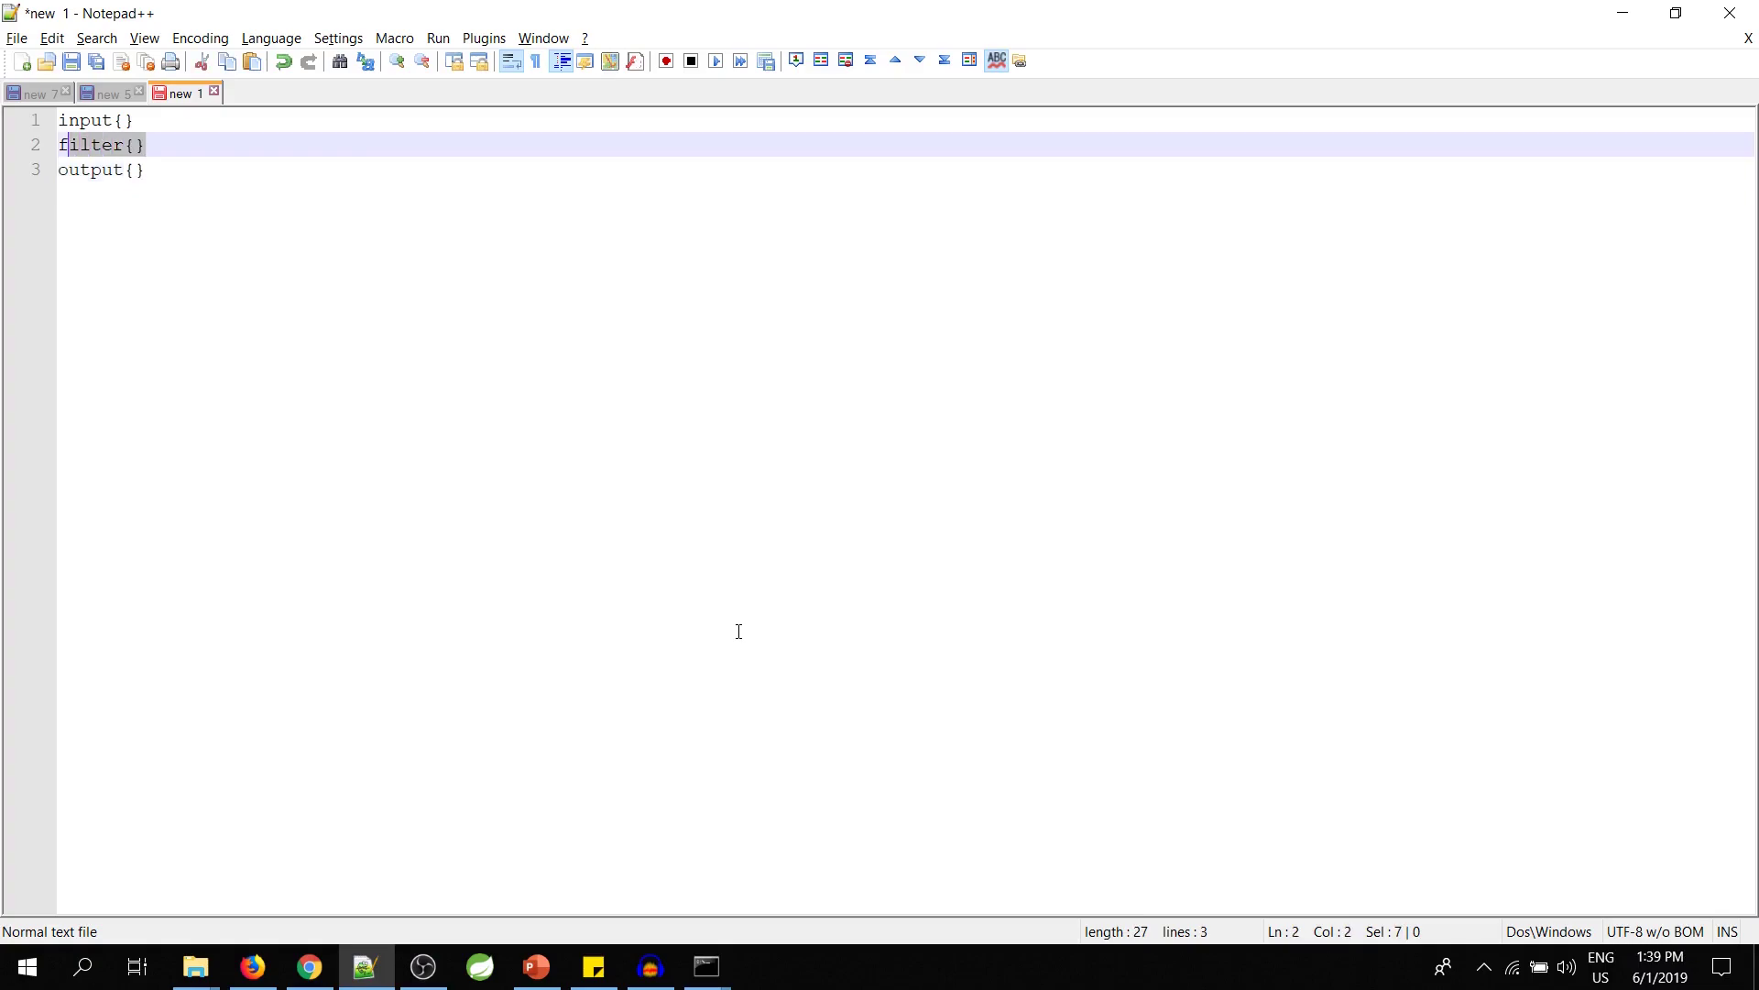
pyautogui.press('BackSpace')
pyautogui.press('BackSpace')
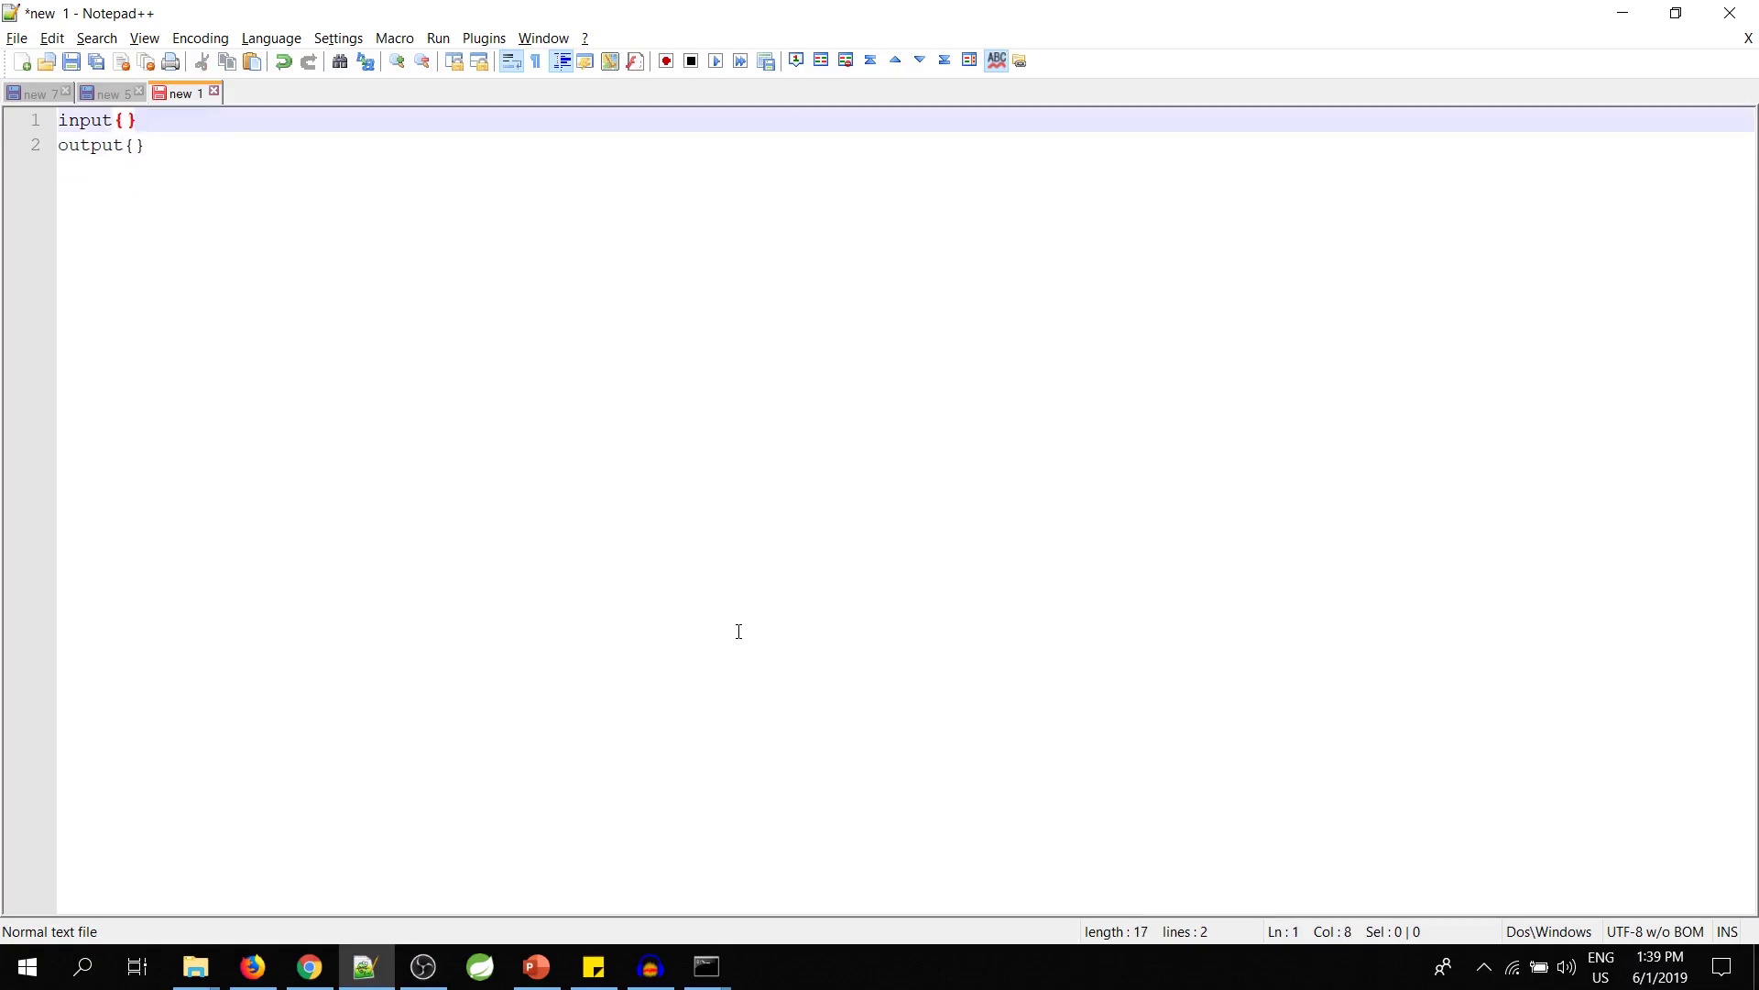
# - Expand the input block over several lines and add a file{ } block inside it with an indented empty line
pyautogui.press('Return')
pyautogui.press('Return')
pyautogui.press('Return')
pyautogui.press('Up')
pyautogui.press('Up')
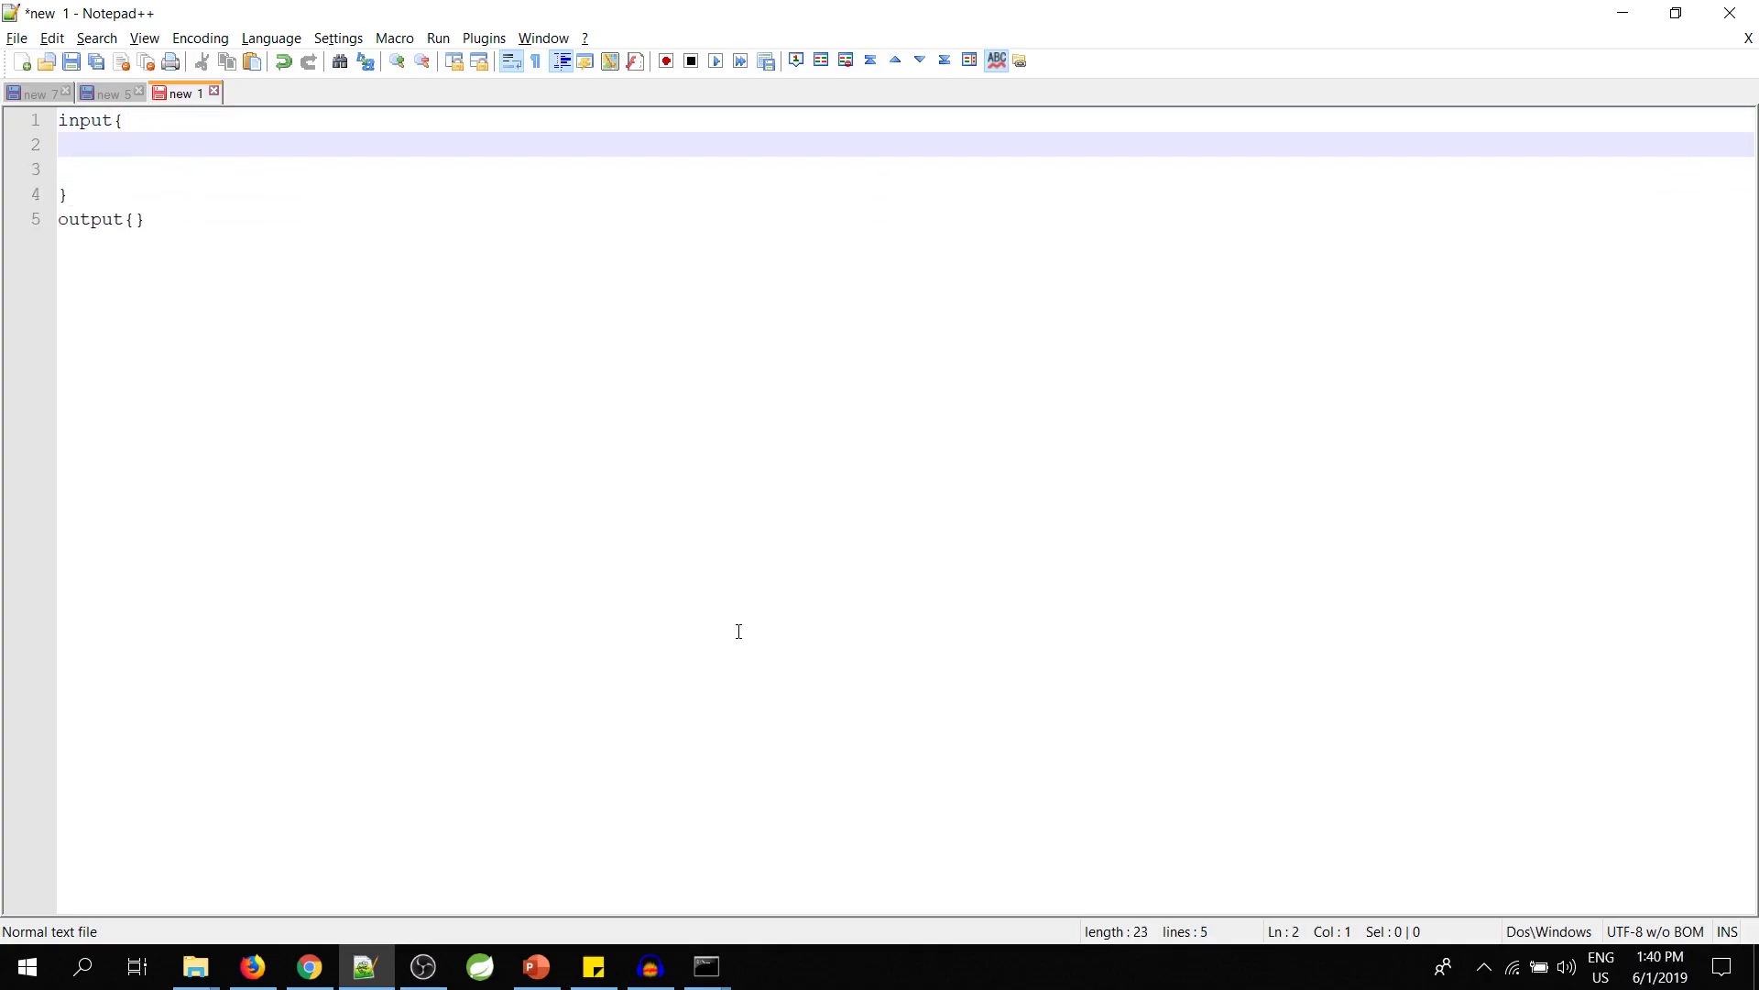
pyautogui.write('file{')
pyautogui.press('Return')
pyautogui.press('Return')
pyautogui.write('}')
pyautogui.press('Up')
pyautogui.press('Tab')
# - Add the settings path =>"" and type =>"apache" on separate lines of the file block
pyautogui.write('path =>')
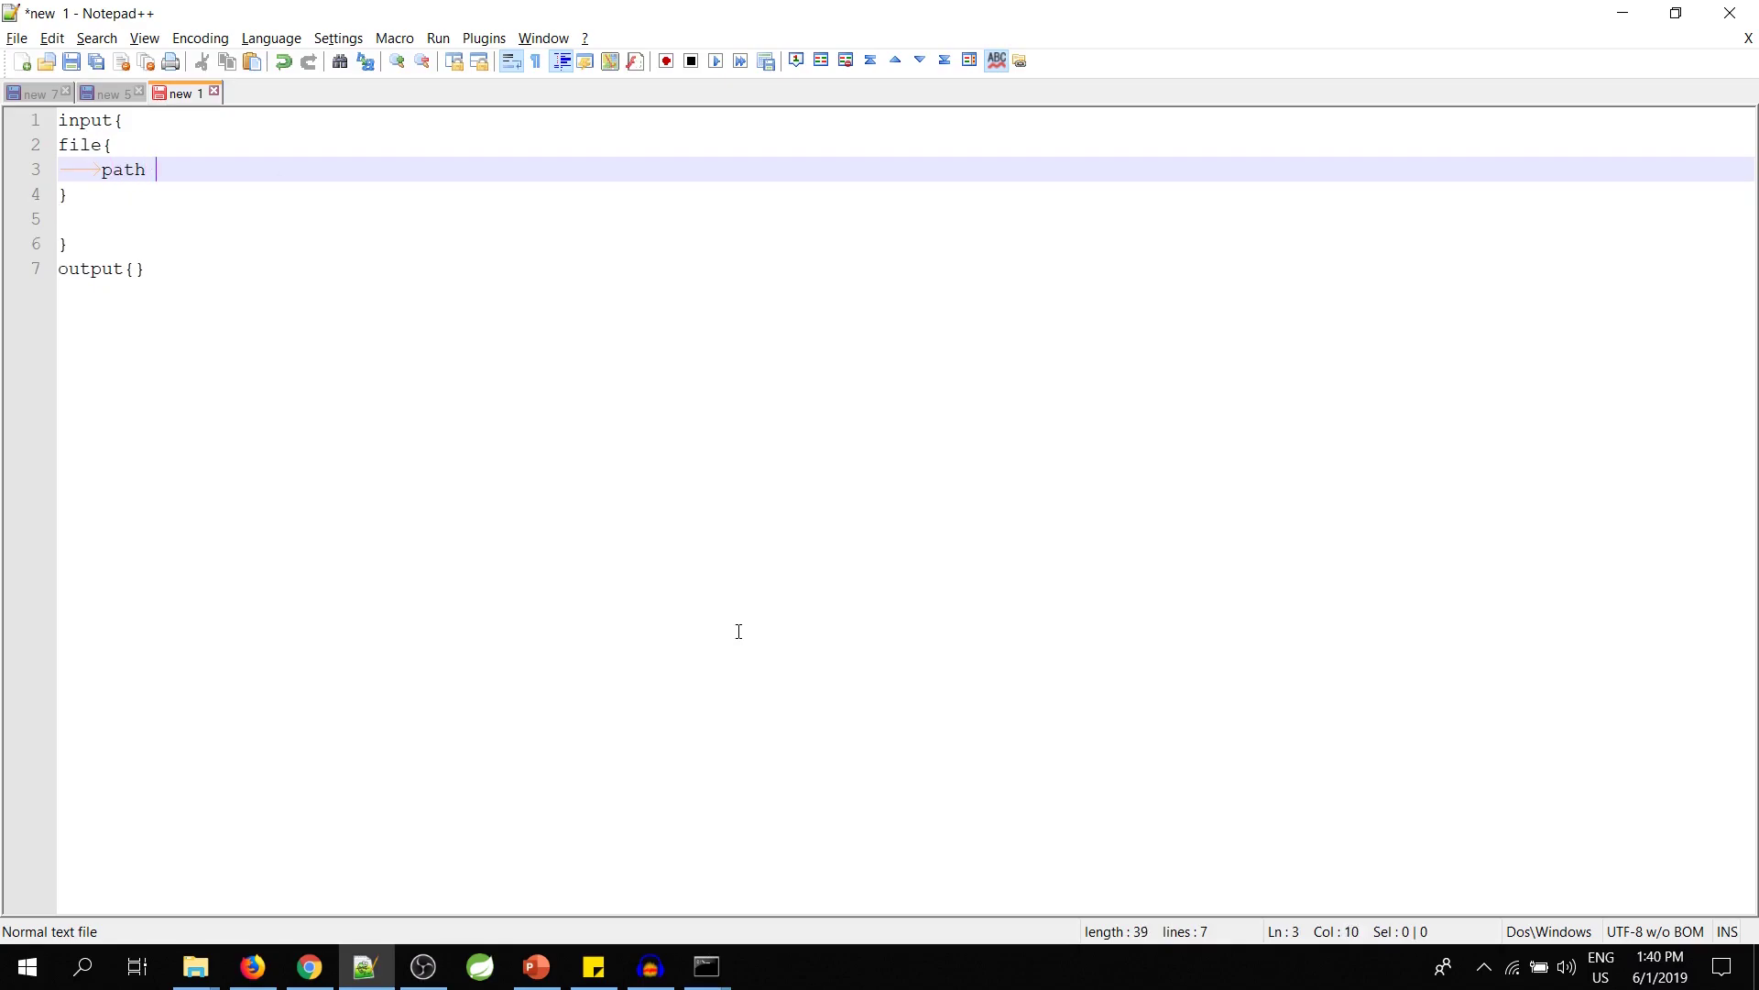
pyautogui.write('""')
pyautogui.press('Return')
pyautogui.write('type')
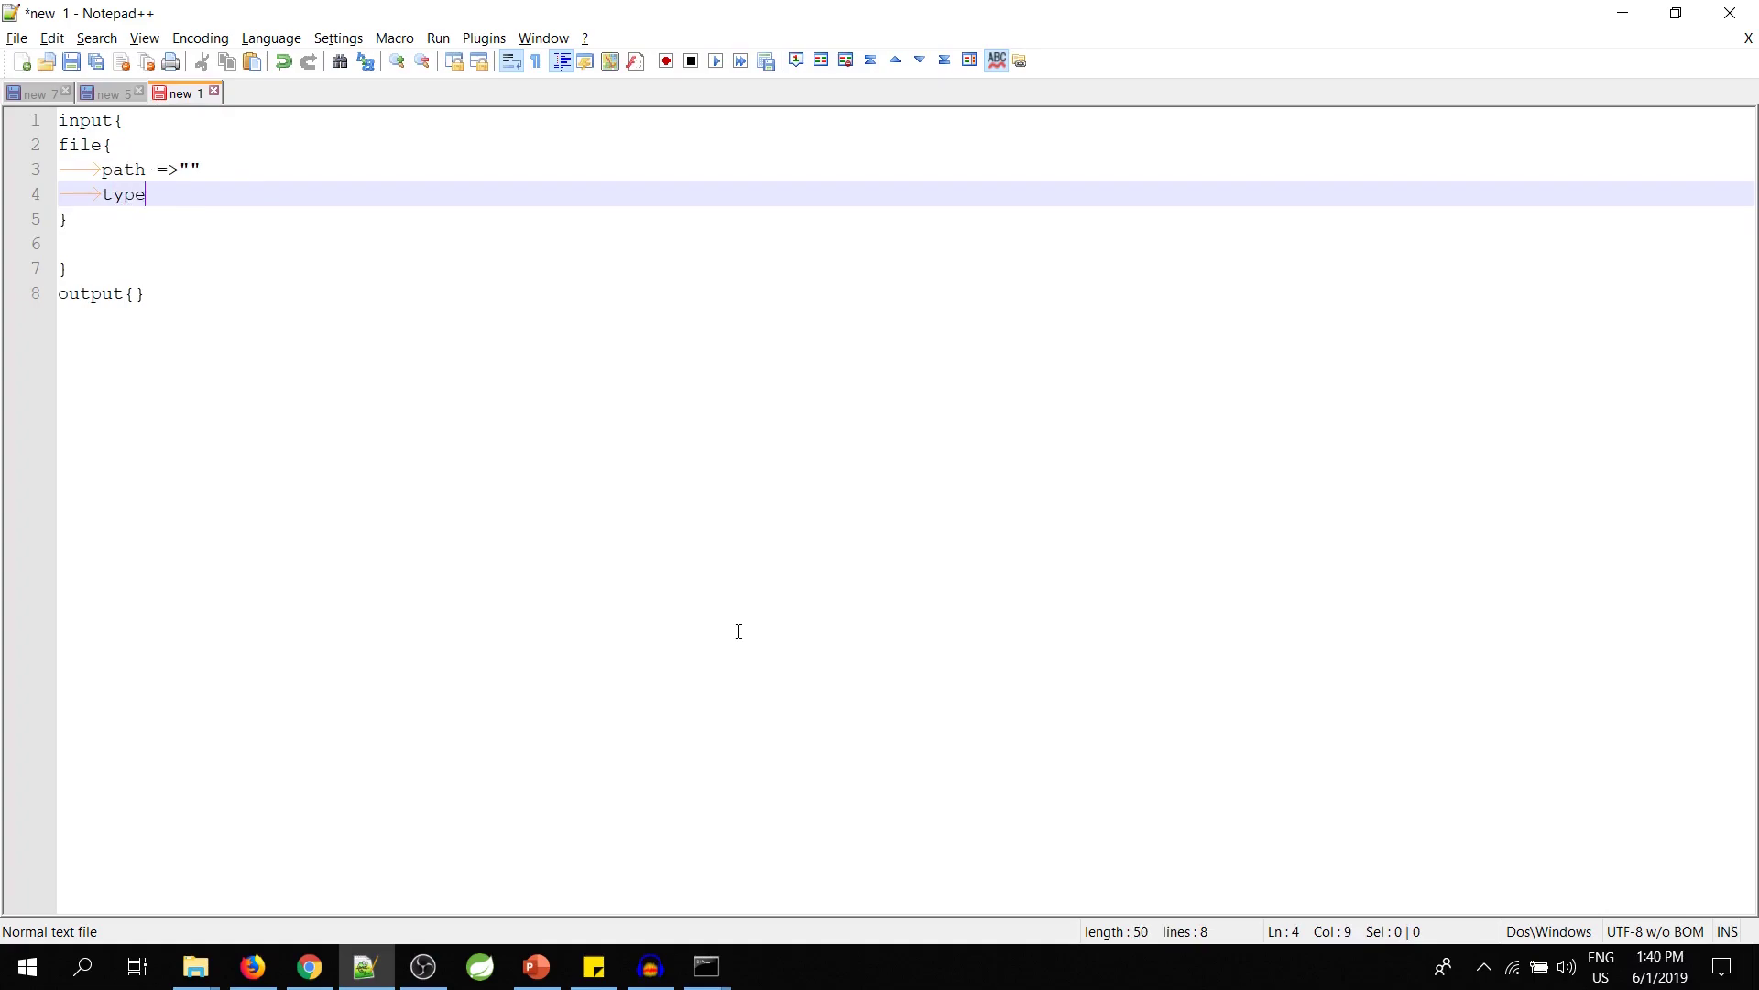
pyautogui.write(' =""')
pyautogui.press('BackSpace')
pyautogui.write('>"apache')
pyautogui.press('Right')
pyautogui.press('Return')
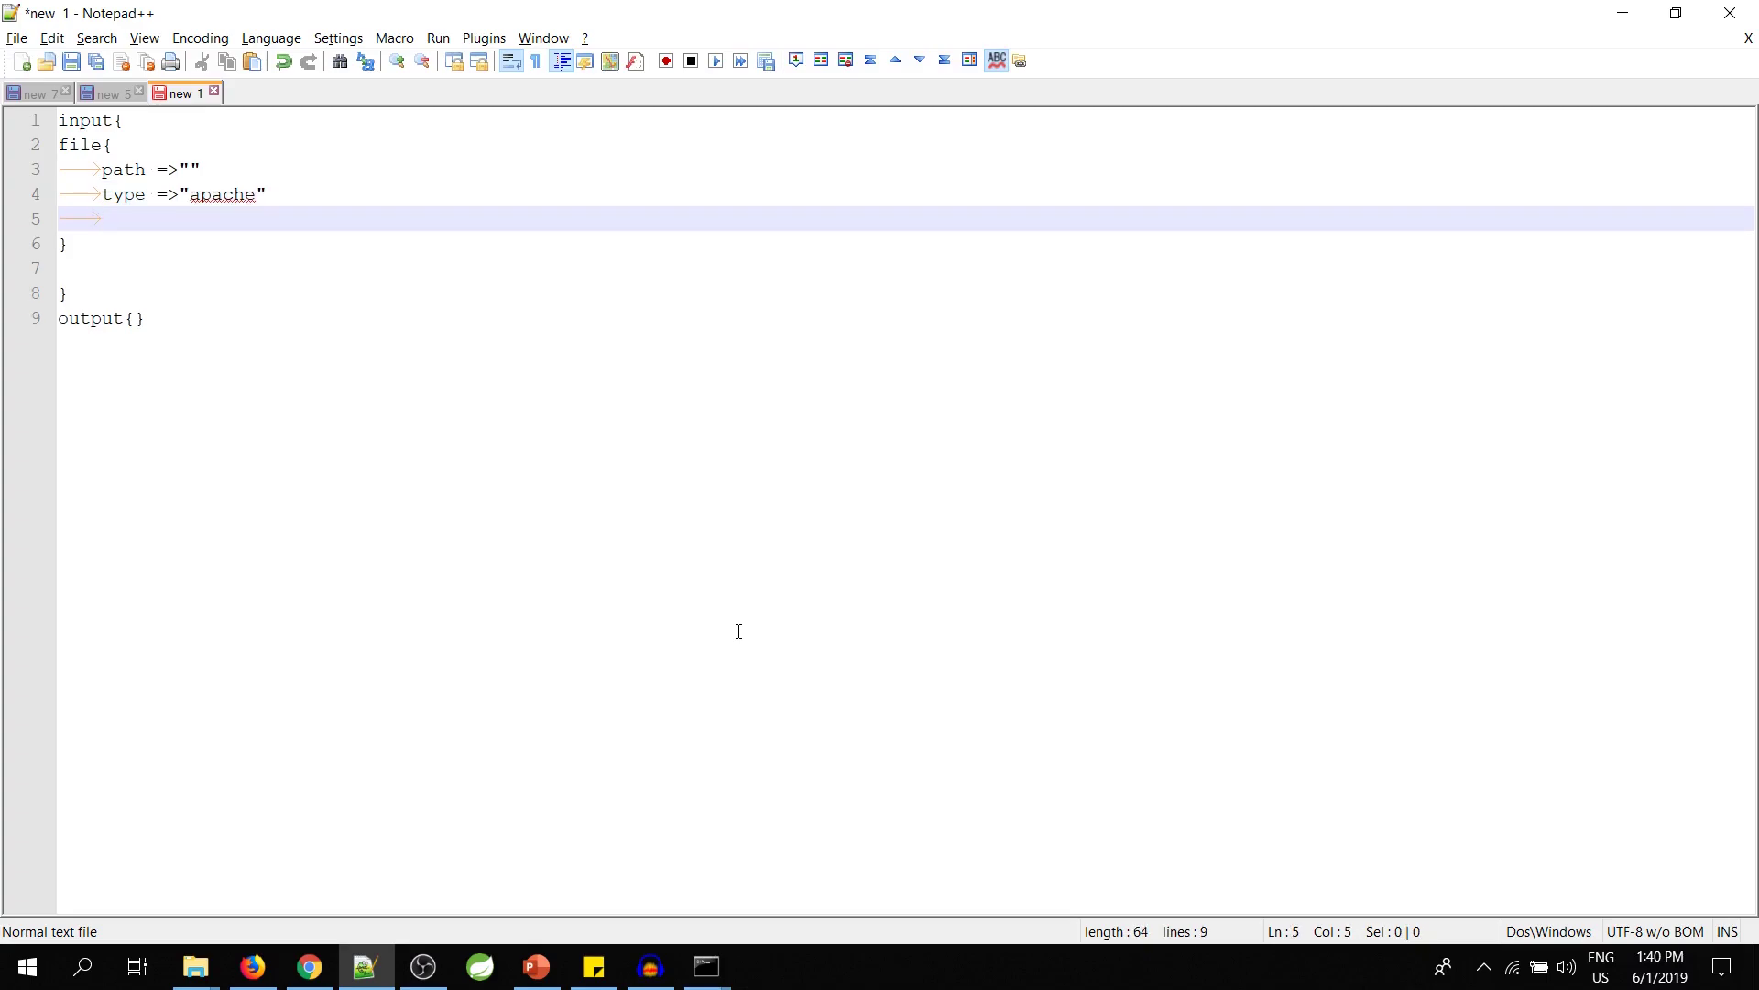
# - Add start_position => "beginning" below the type setting in the file block
pyautogui.write('start_position=>')
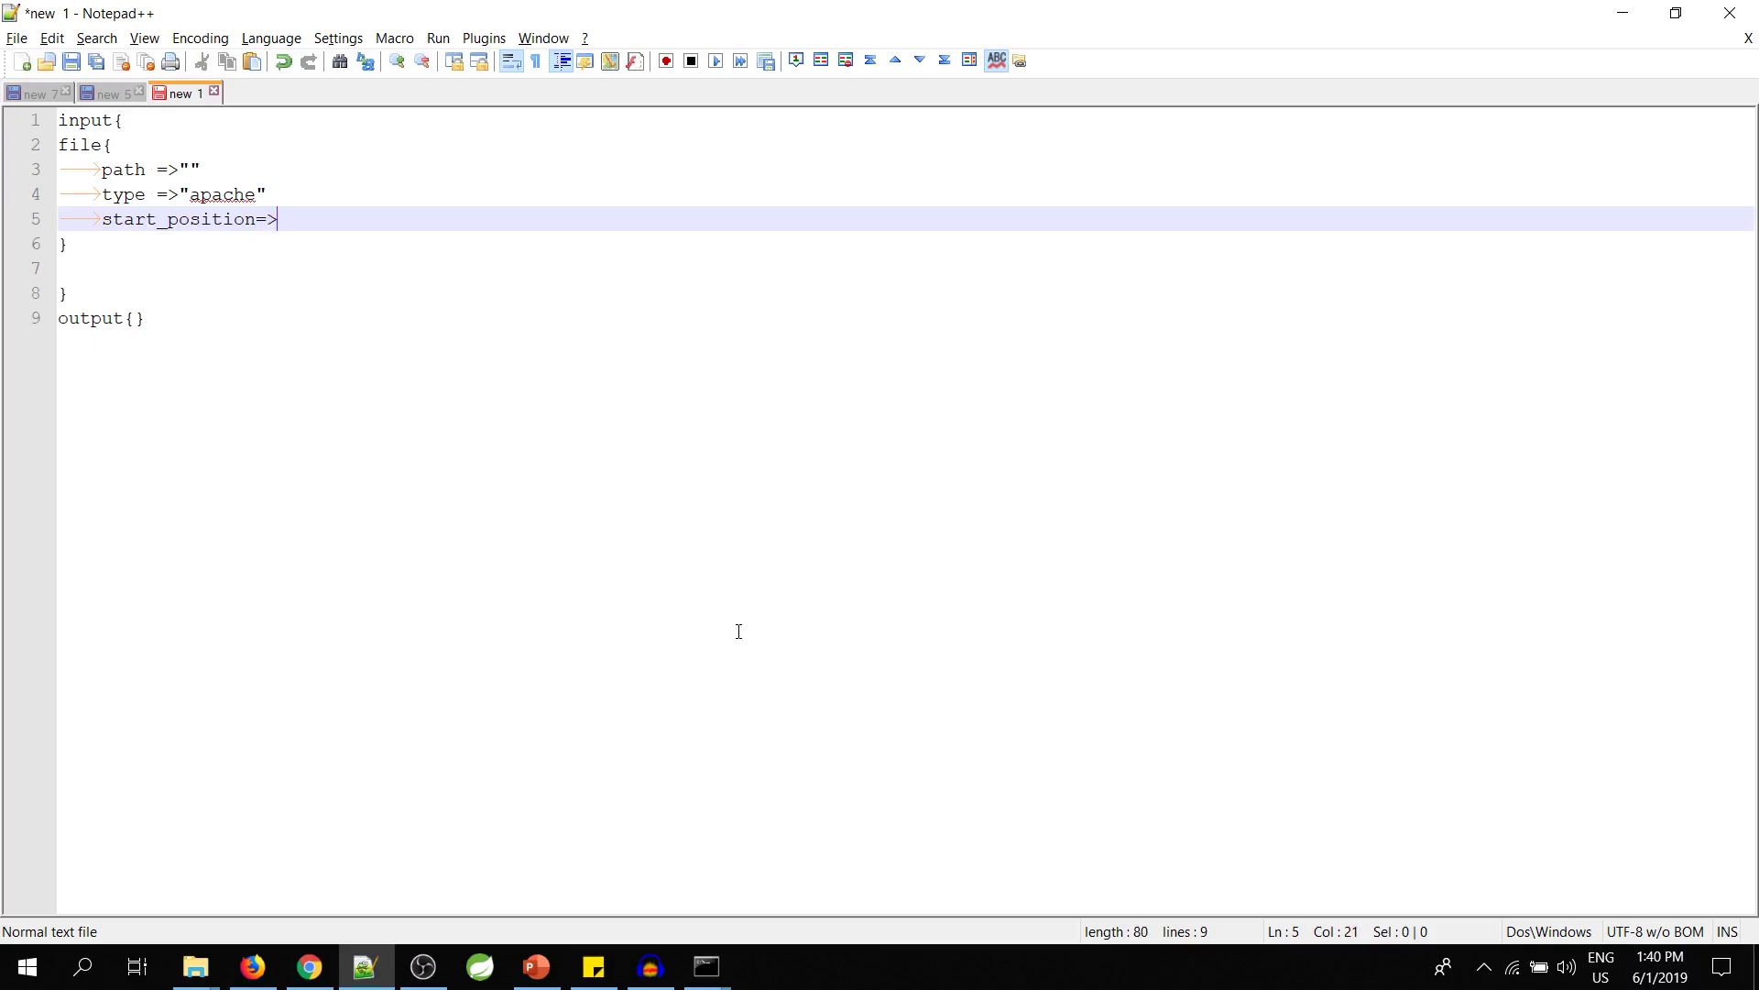
pyautogui.press('BackSpace')
pyautogui.press('Left')
pyautogui.press('Right')
pyautogui.write('""')
pyautogui.write('be')
pyautogui.write('g')
pyautogui.write('inning')
# - Copy the full path of the logstash_data folder holding the apache log from File Explorer
pyautogui.press('Up')
pyautogui.press('Up')
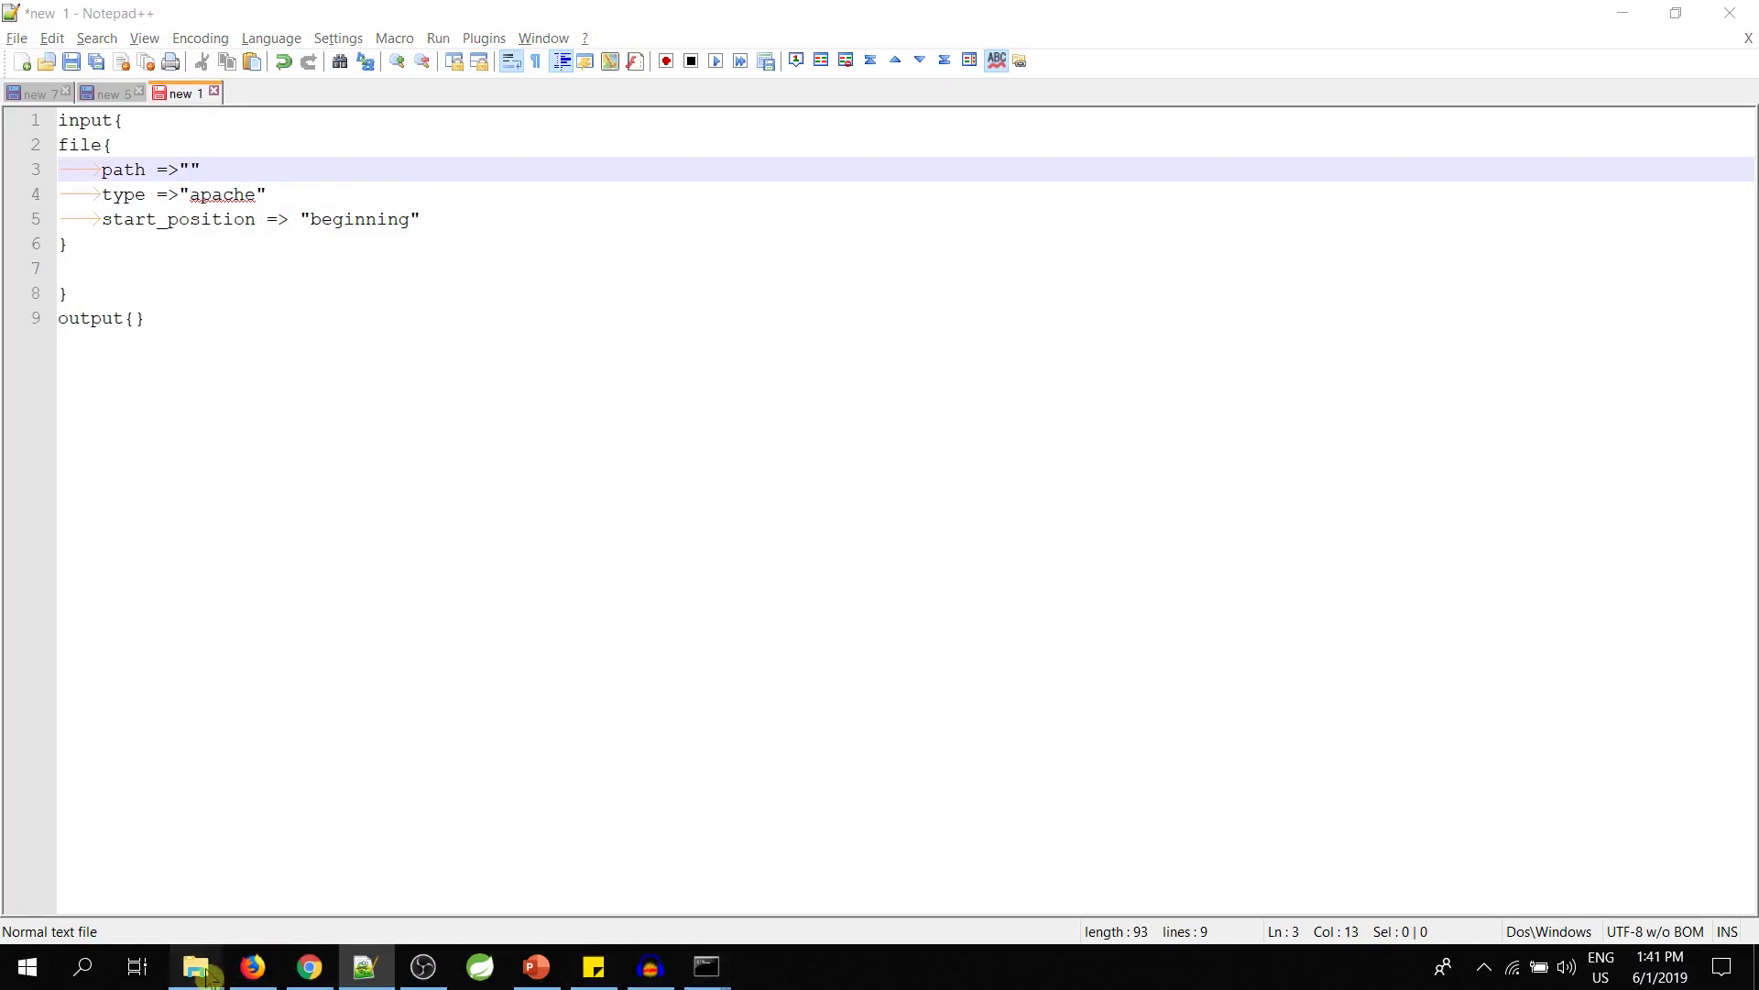
pyautogui.moveTo(196, 967)
pyautogui.click(280, 903)
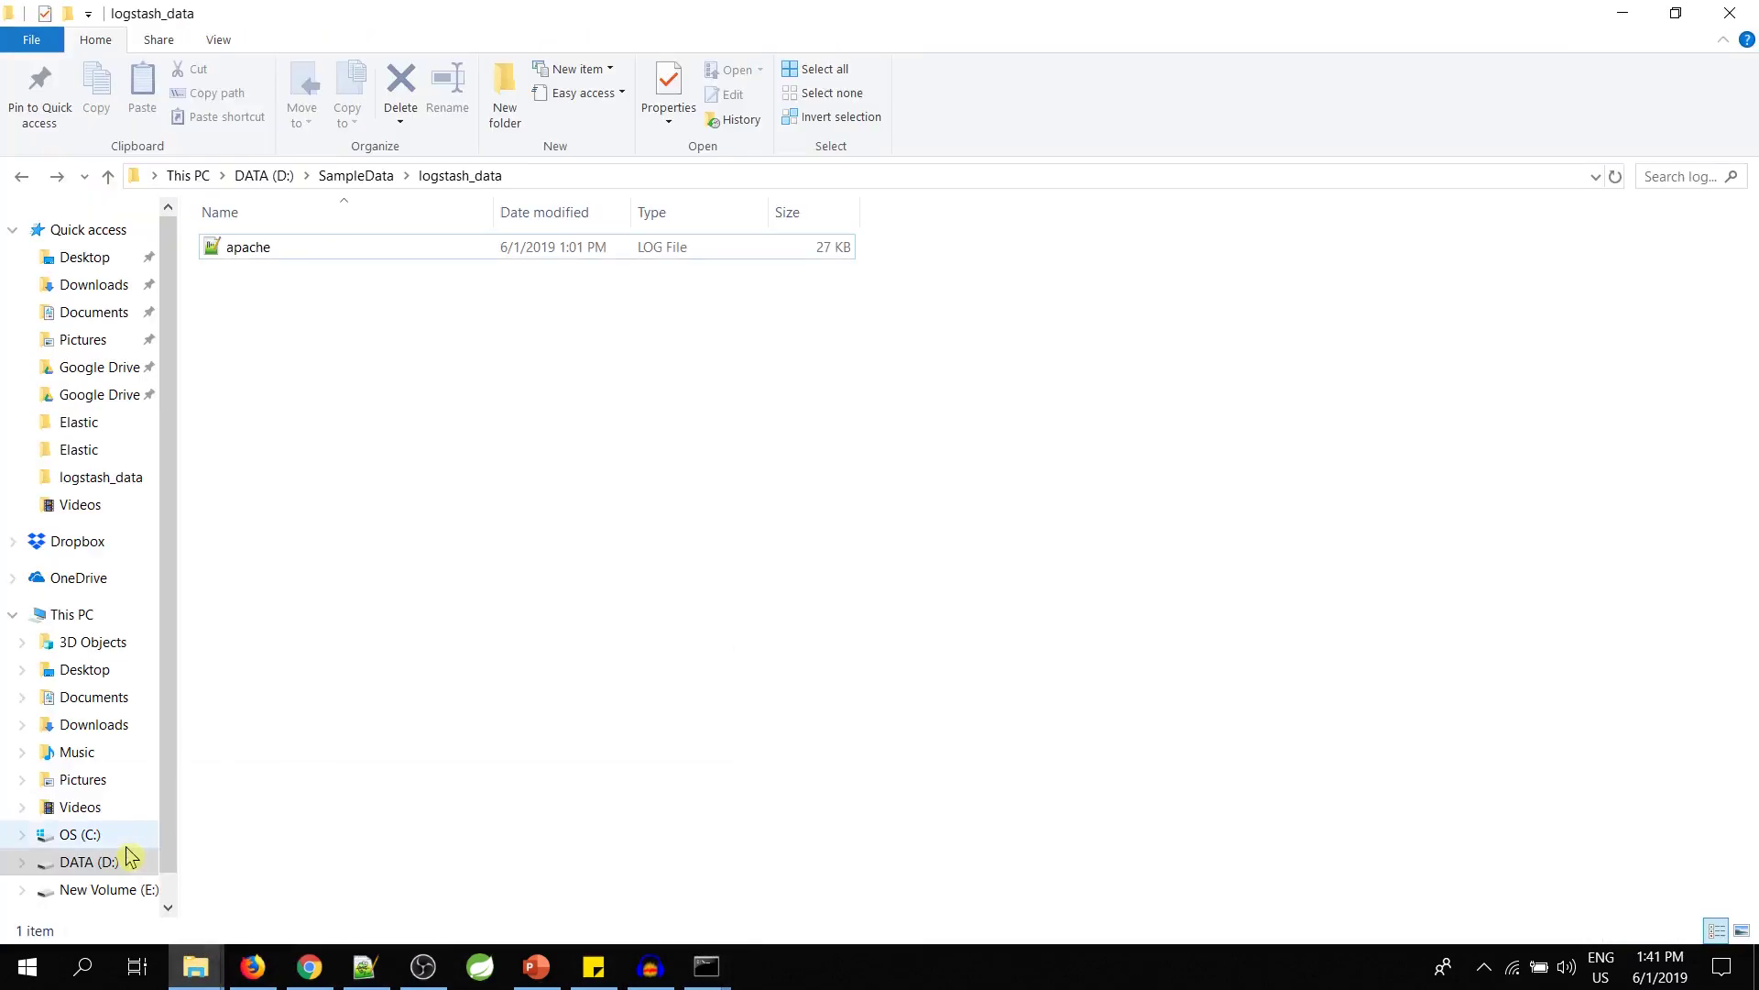
pyautogui.click(269, 261)
pyautogui.click(539, 176)
pyautogui.hotkey('ctrl', 'c')
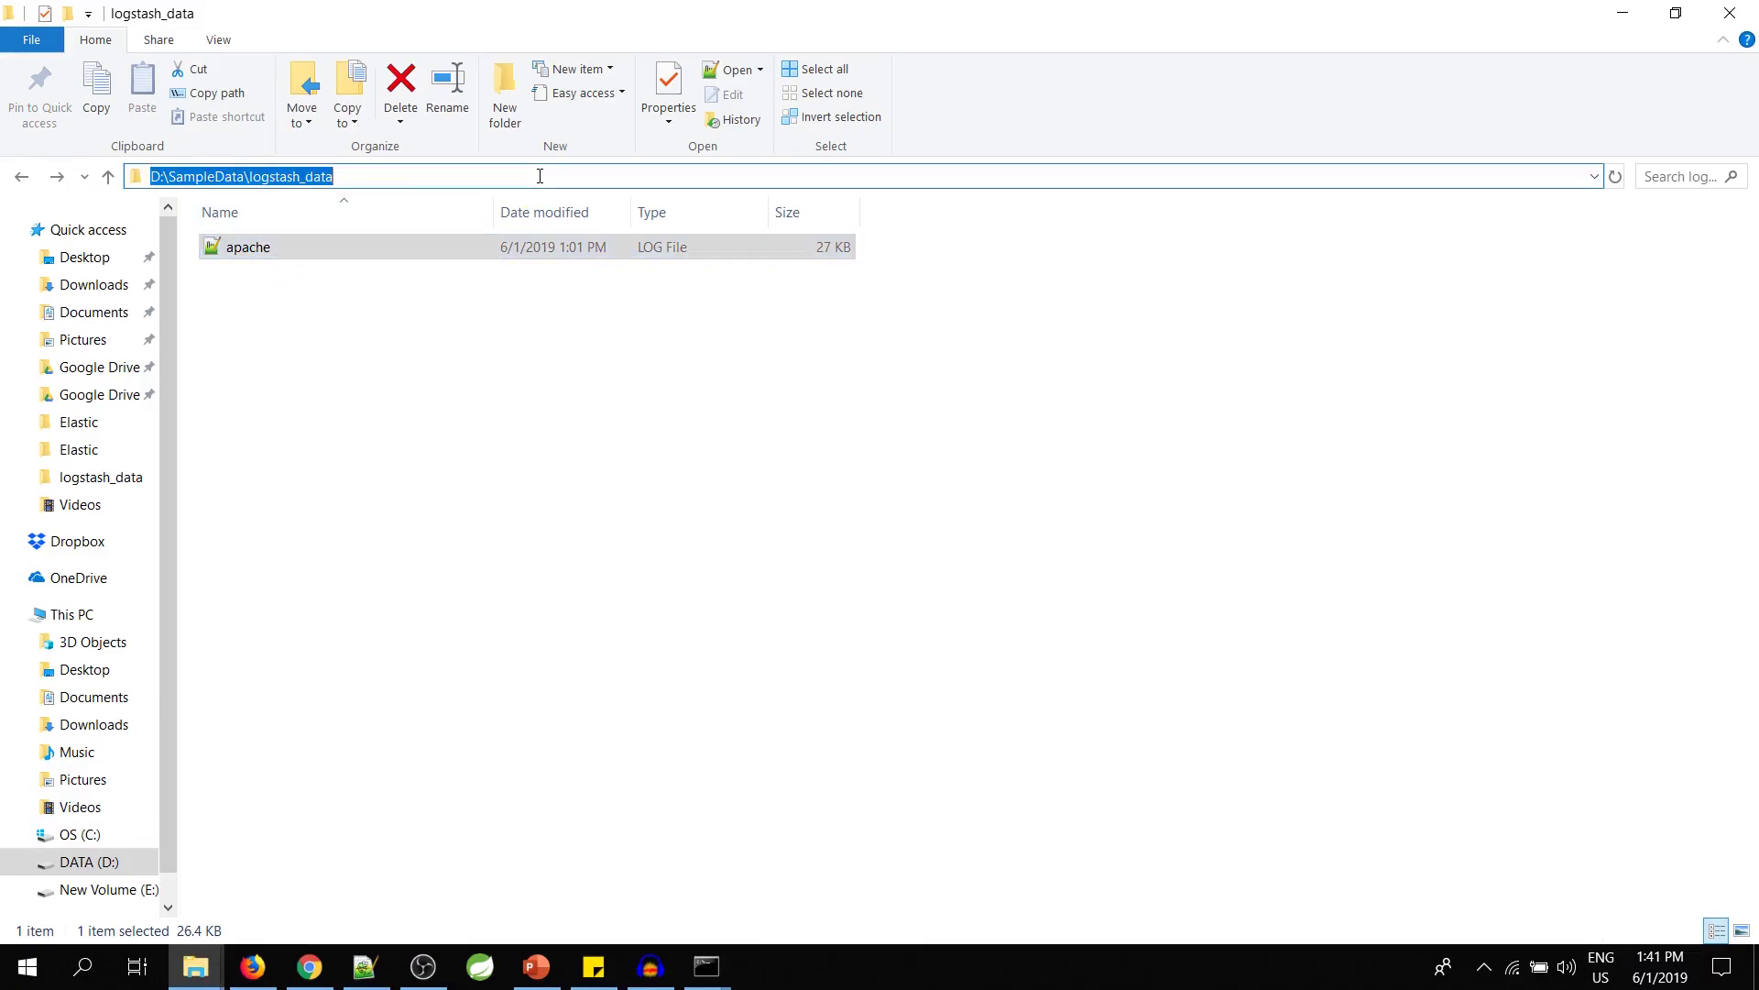
# - Back in Notepad++, paste the folder path between the path setting's quotes and append \*.log to it
pyautogui.hotkey('alt', 'Tab')
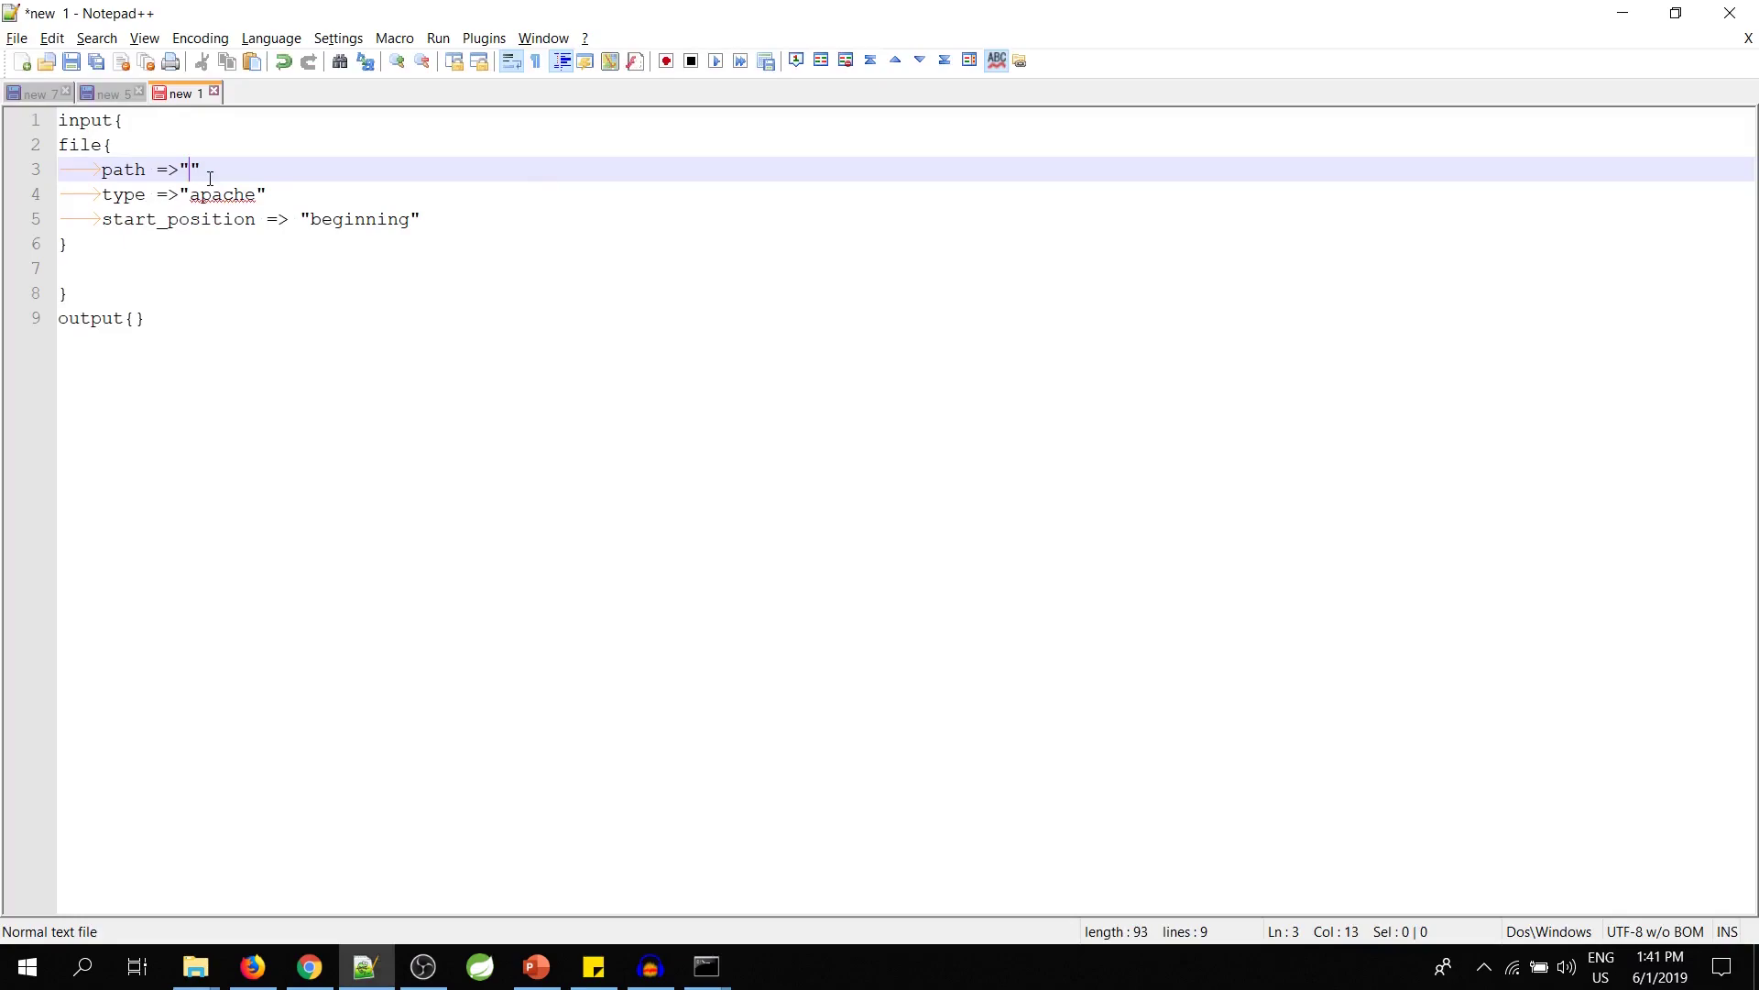
pyautogui.hotkey('ctrl', 'v')
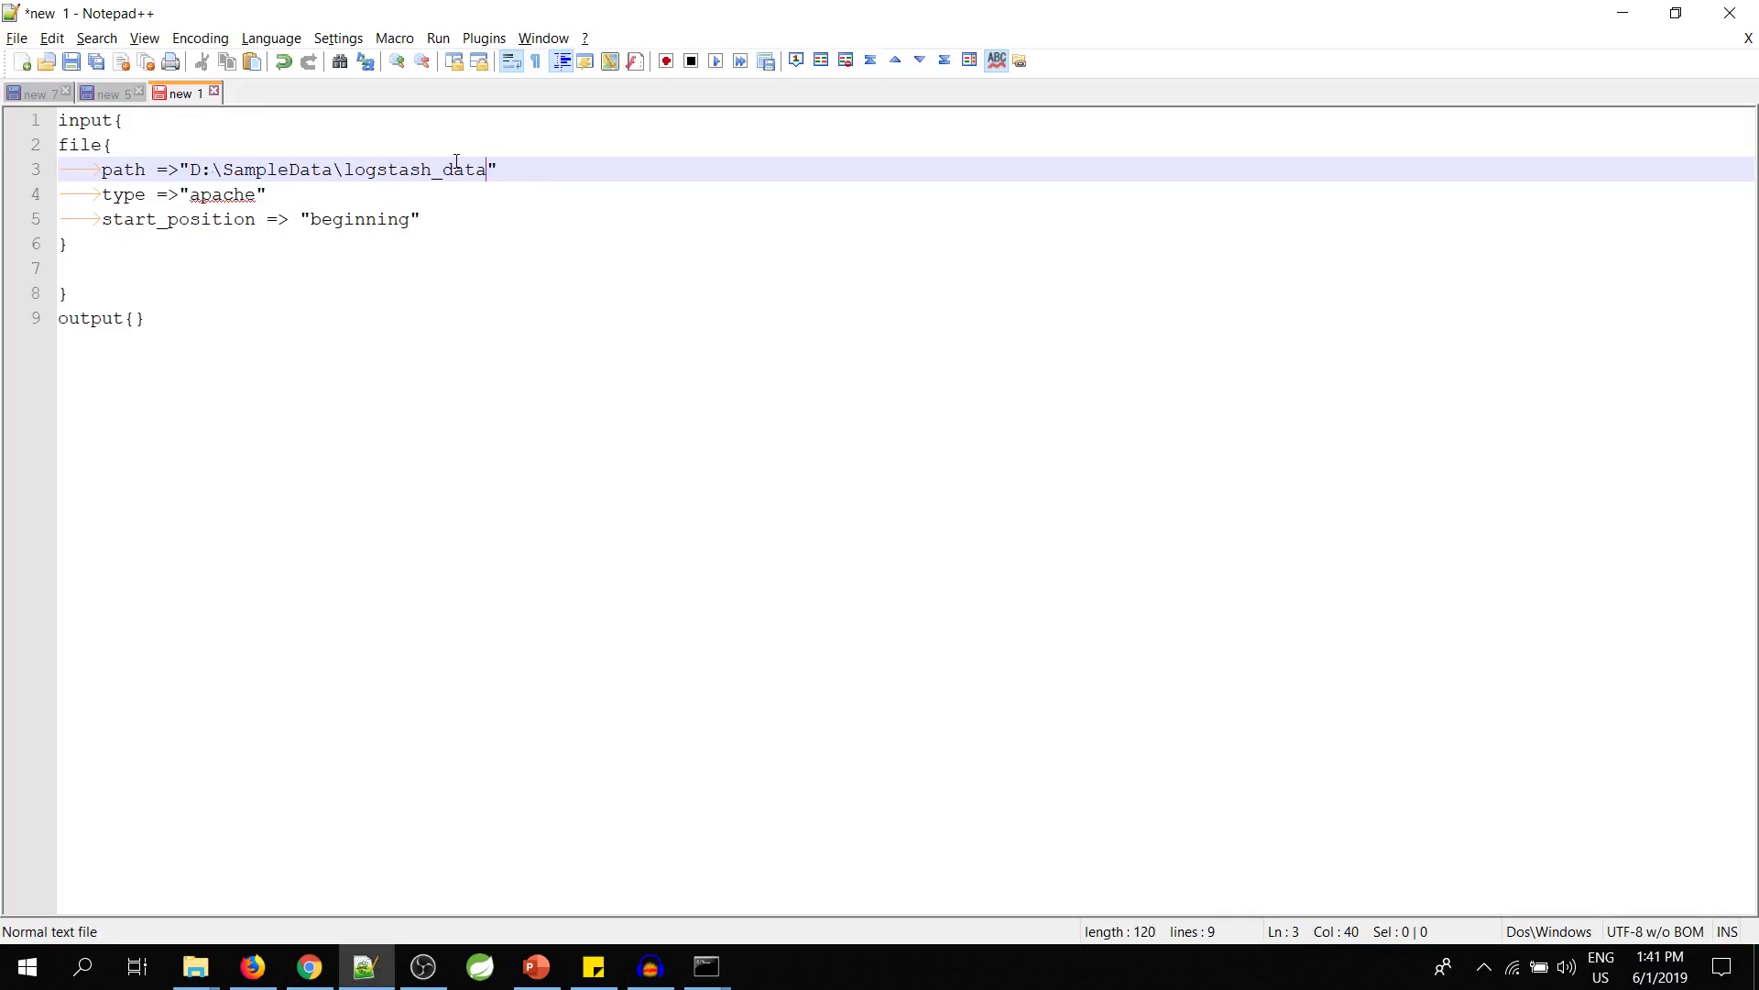
pyautogui.write('\\*.log')
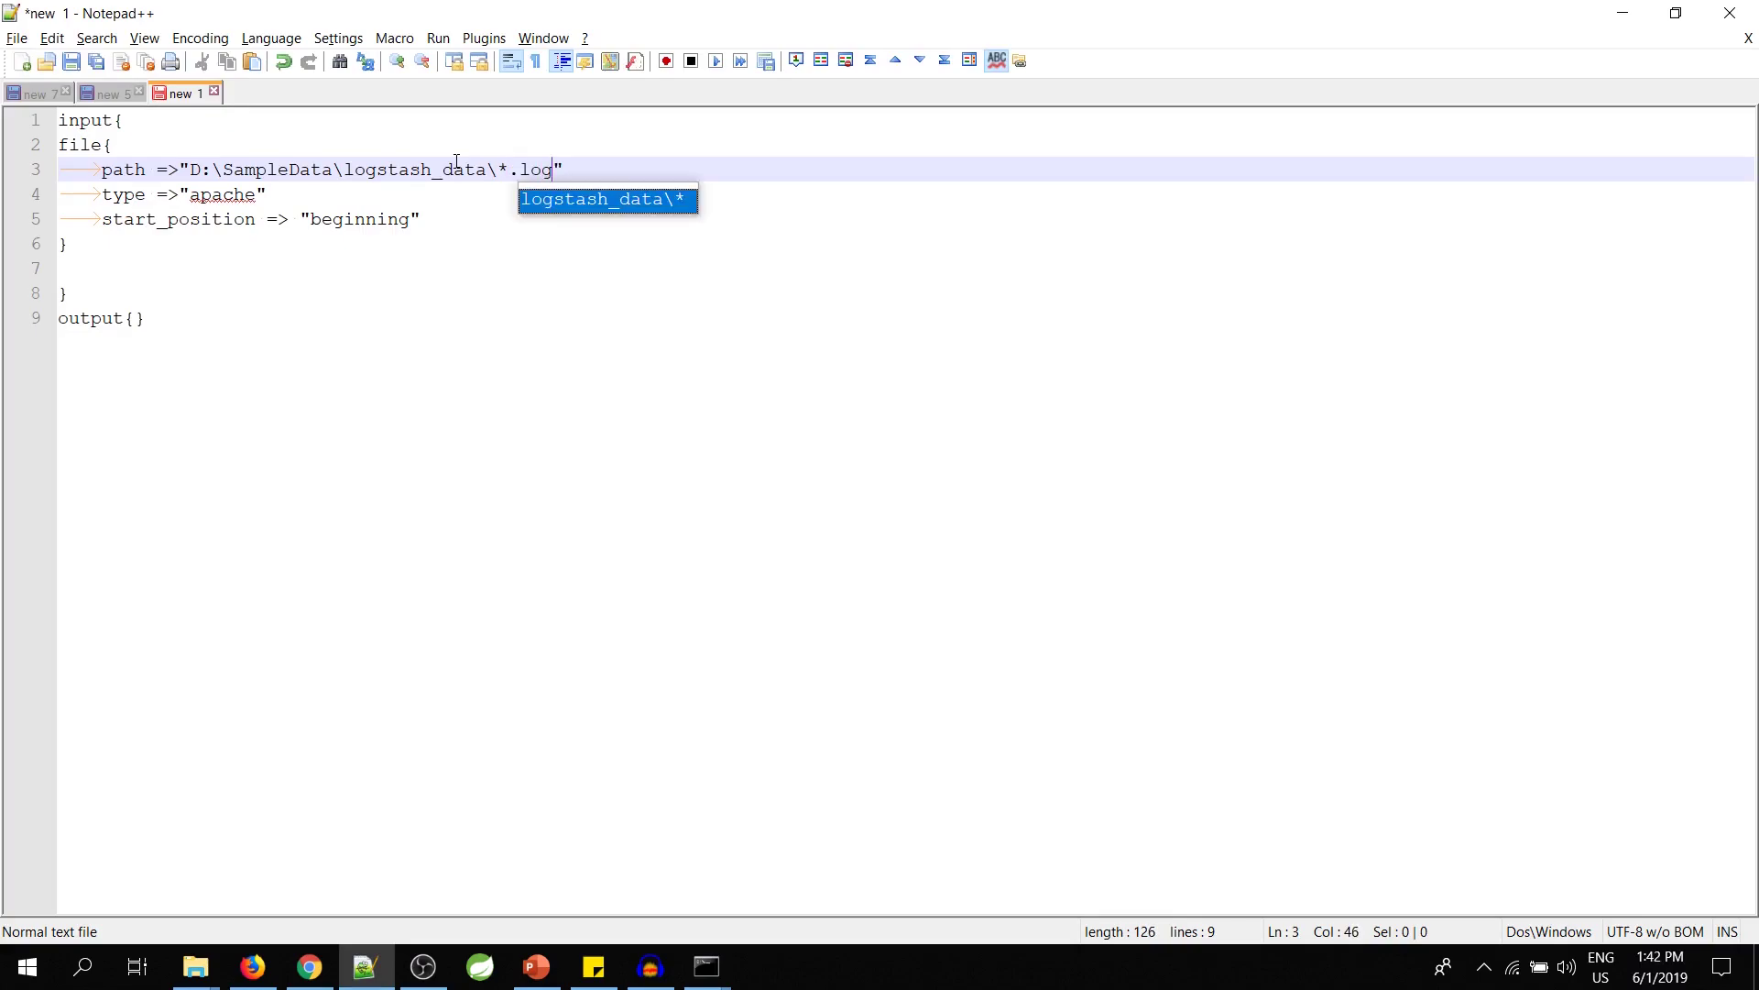
# - Replace the three backslashes in the path with forward slashes, giving D:/SampleData/logstash_data/*.log
pyautogui.moveTo(213, 169); pyautogui.dragTo(224, 170)
pyautogui.write('/')
pyautogui.moveTo(333, 170); pyautogui.dragTo(344, 170)
pyautogui.write('/')
pyautogui.moveTo(486, 170); pyautogui.dragTo(496, 171)
pyautogui.write('/')
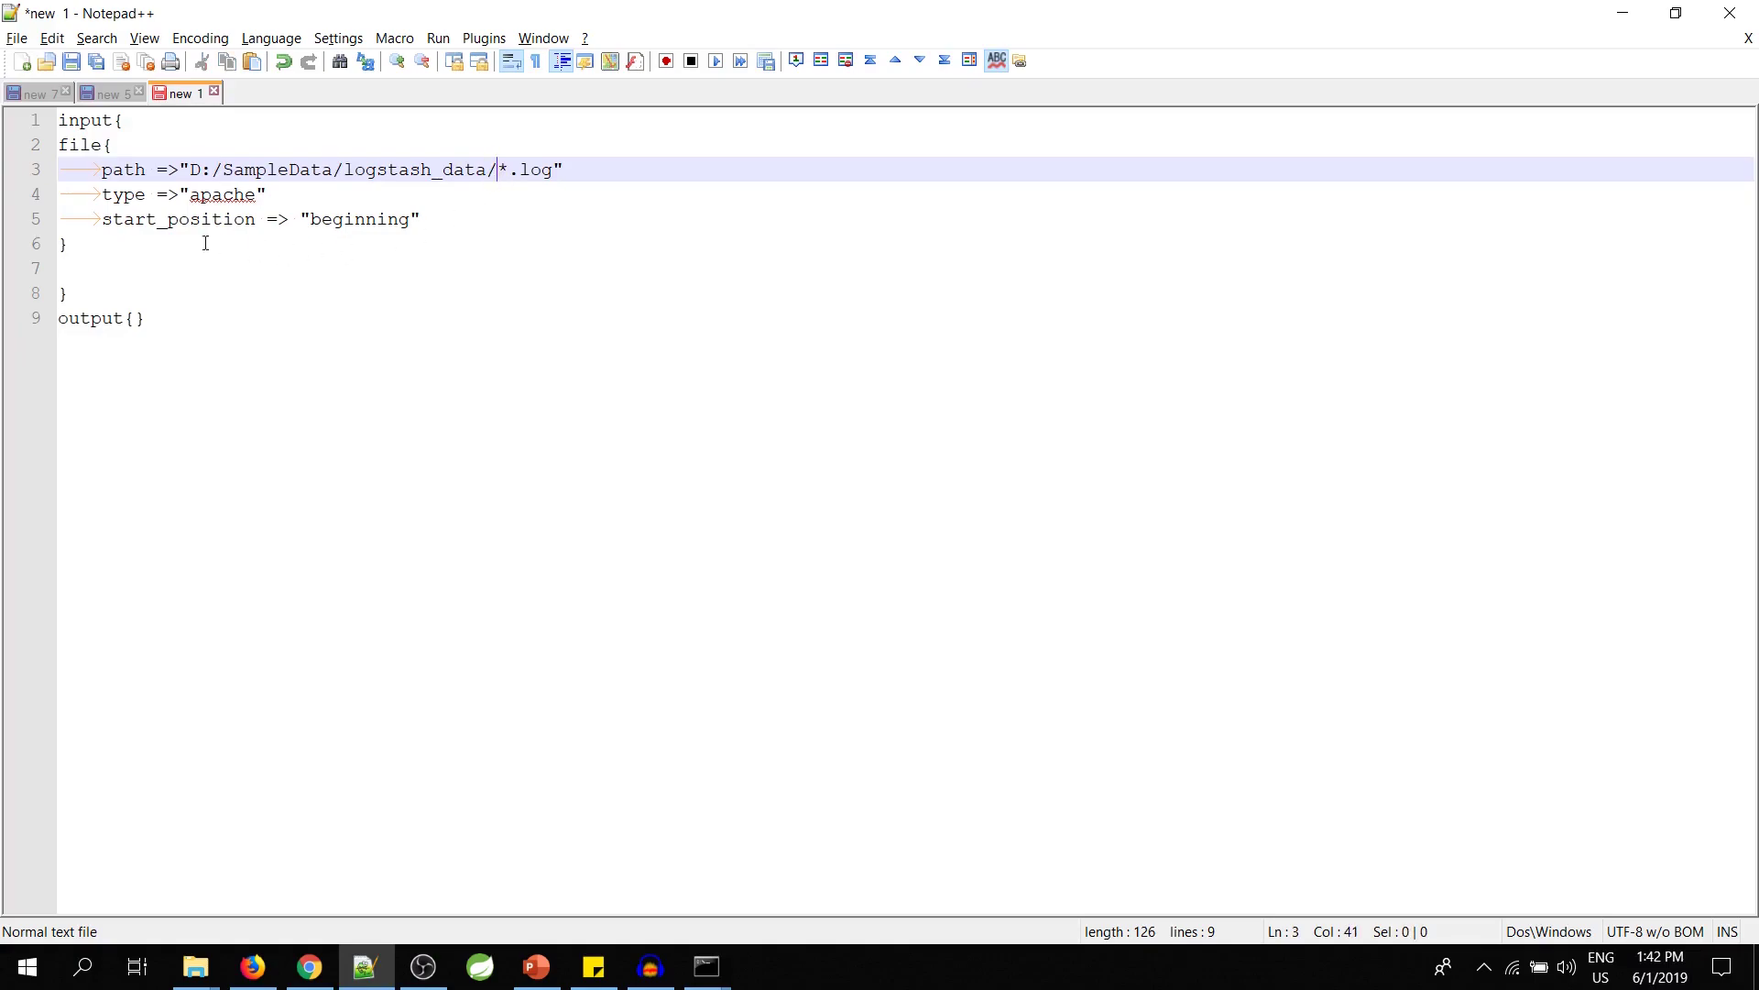
# - Remove the blank line inside the input block and expand the output block's braces around two empty lines
pyautogui.click(82, 270)
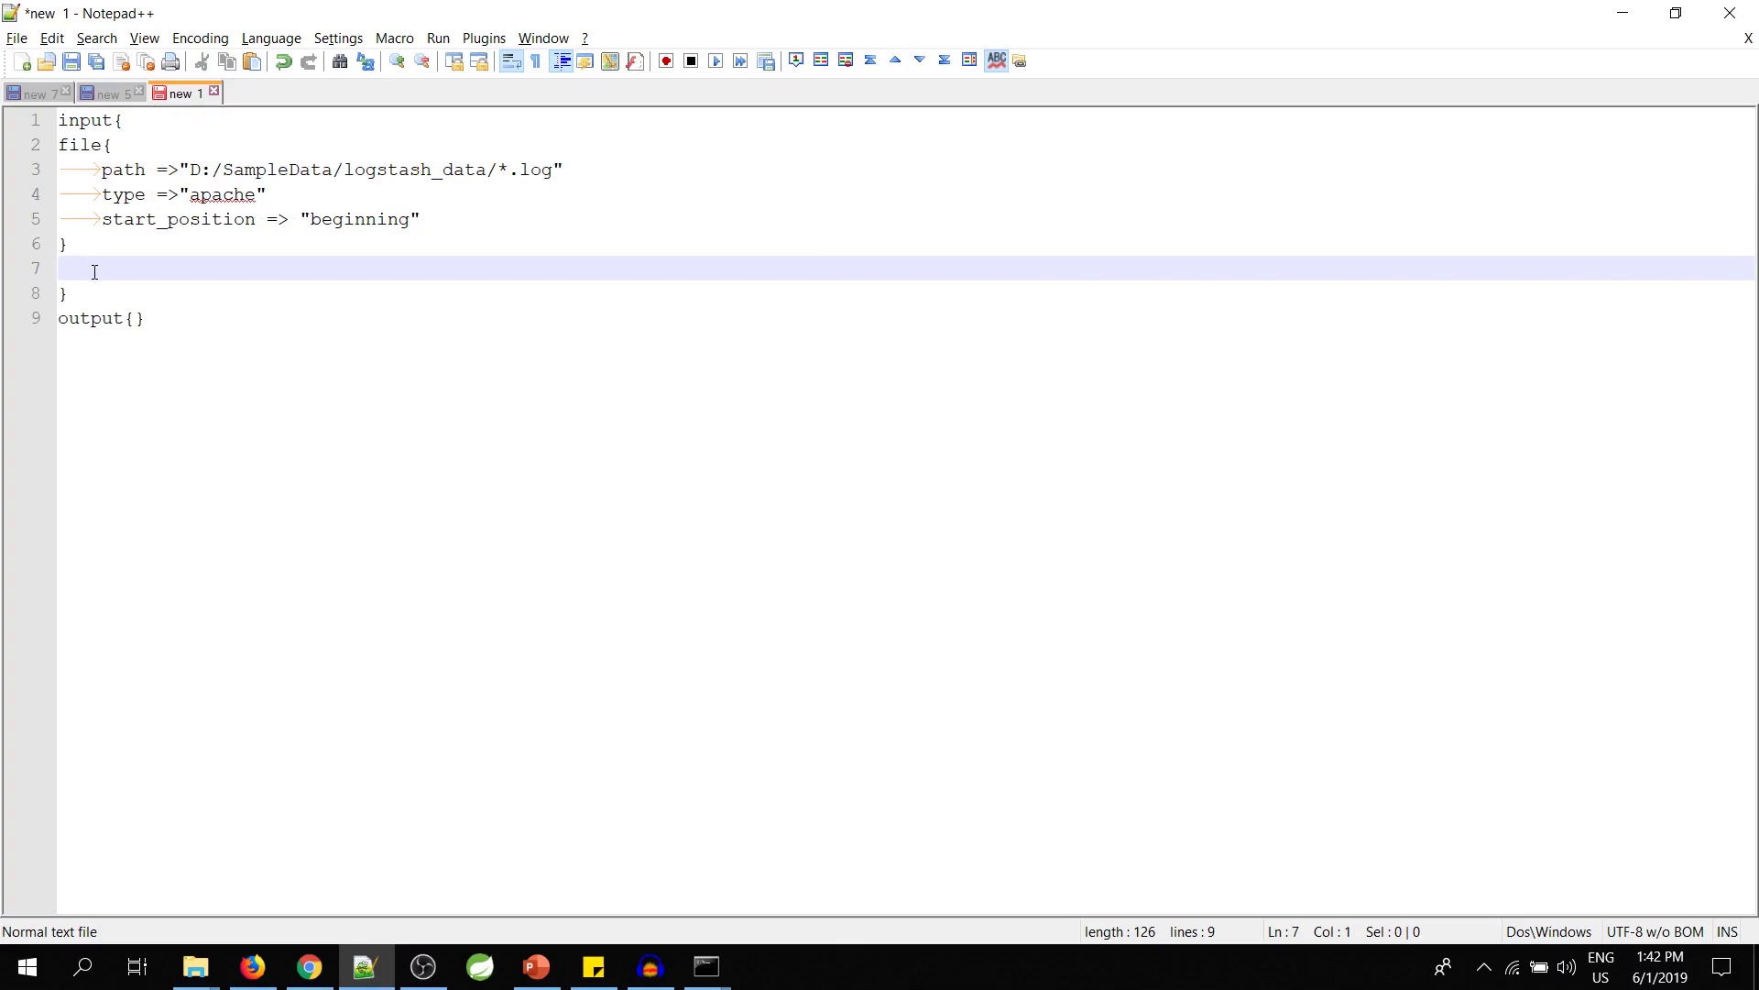
pyautogui.press('BackSpace')
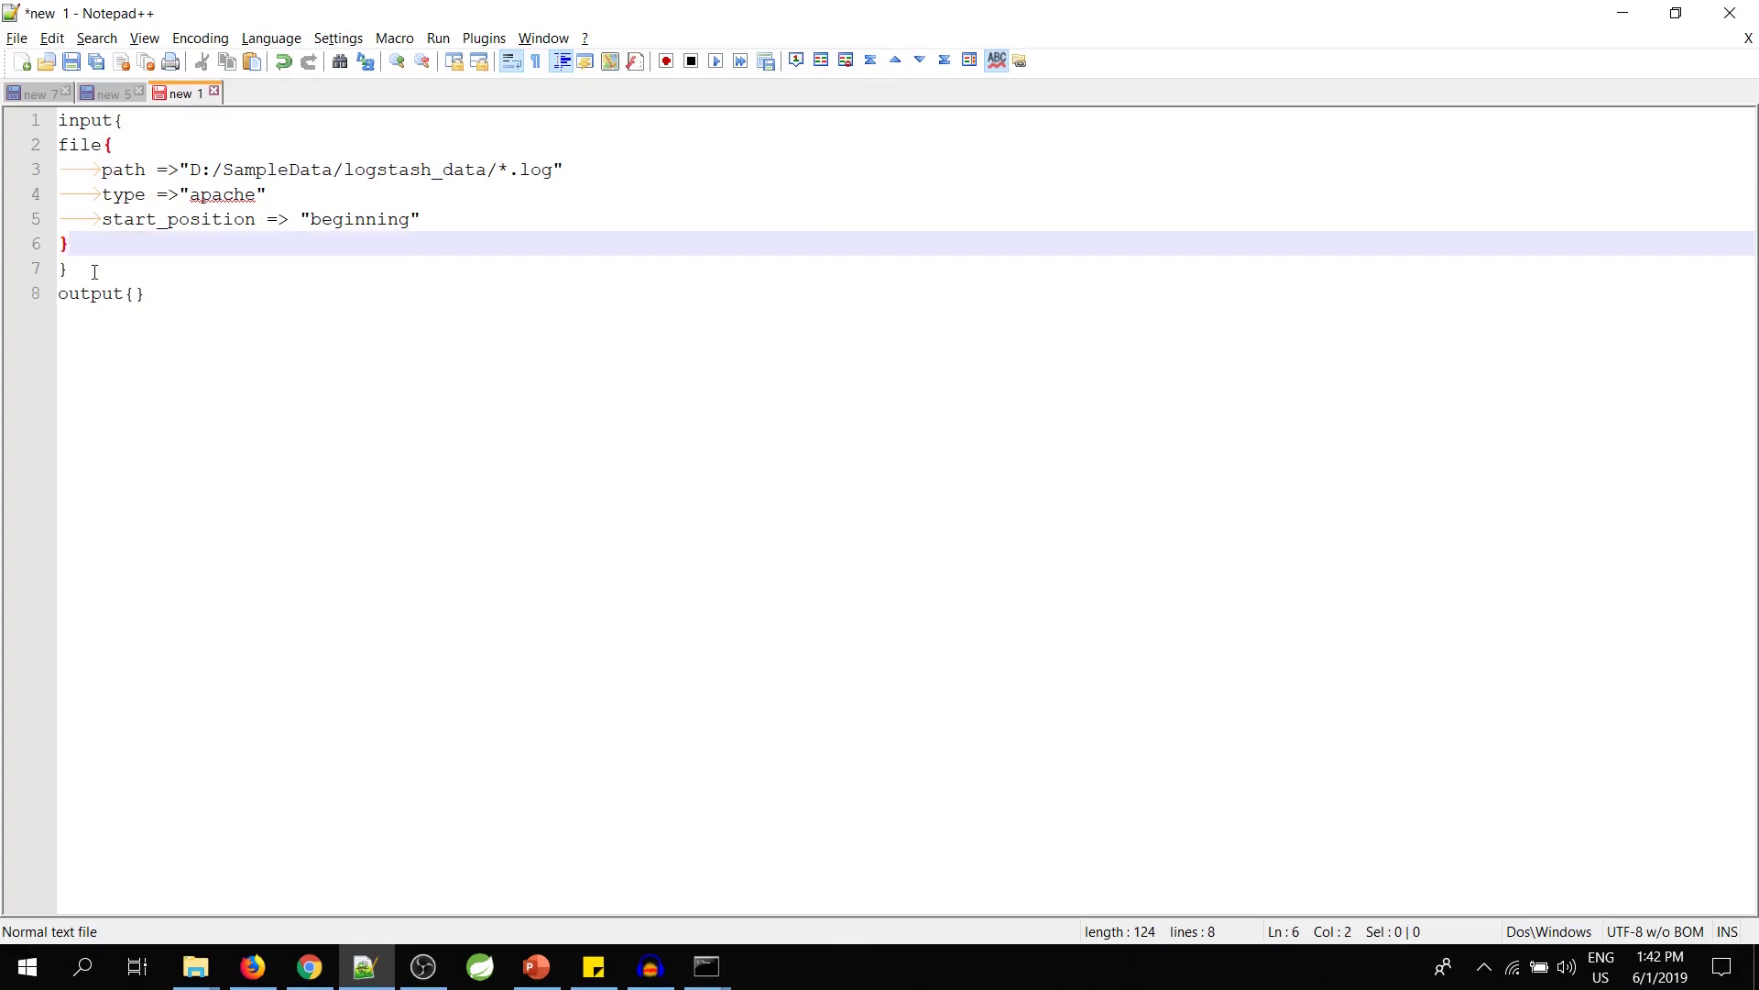
pyautogui.press('Down')
pyautogui.press('Down')
pyautogui.press('End')
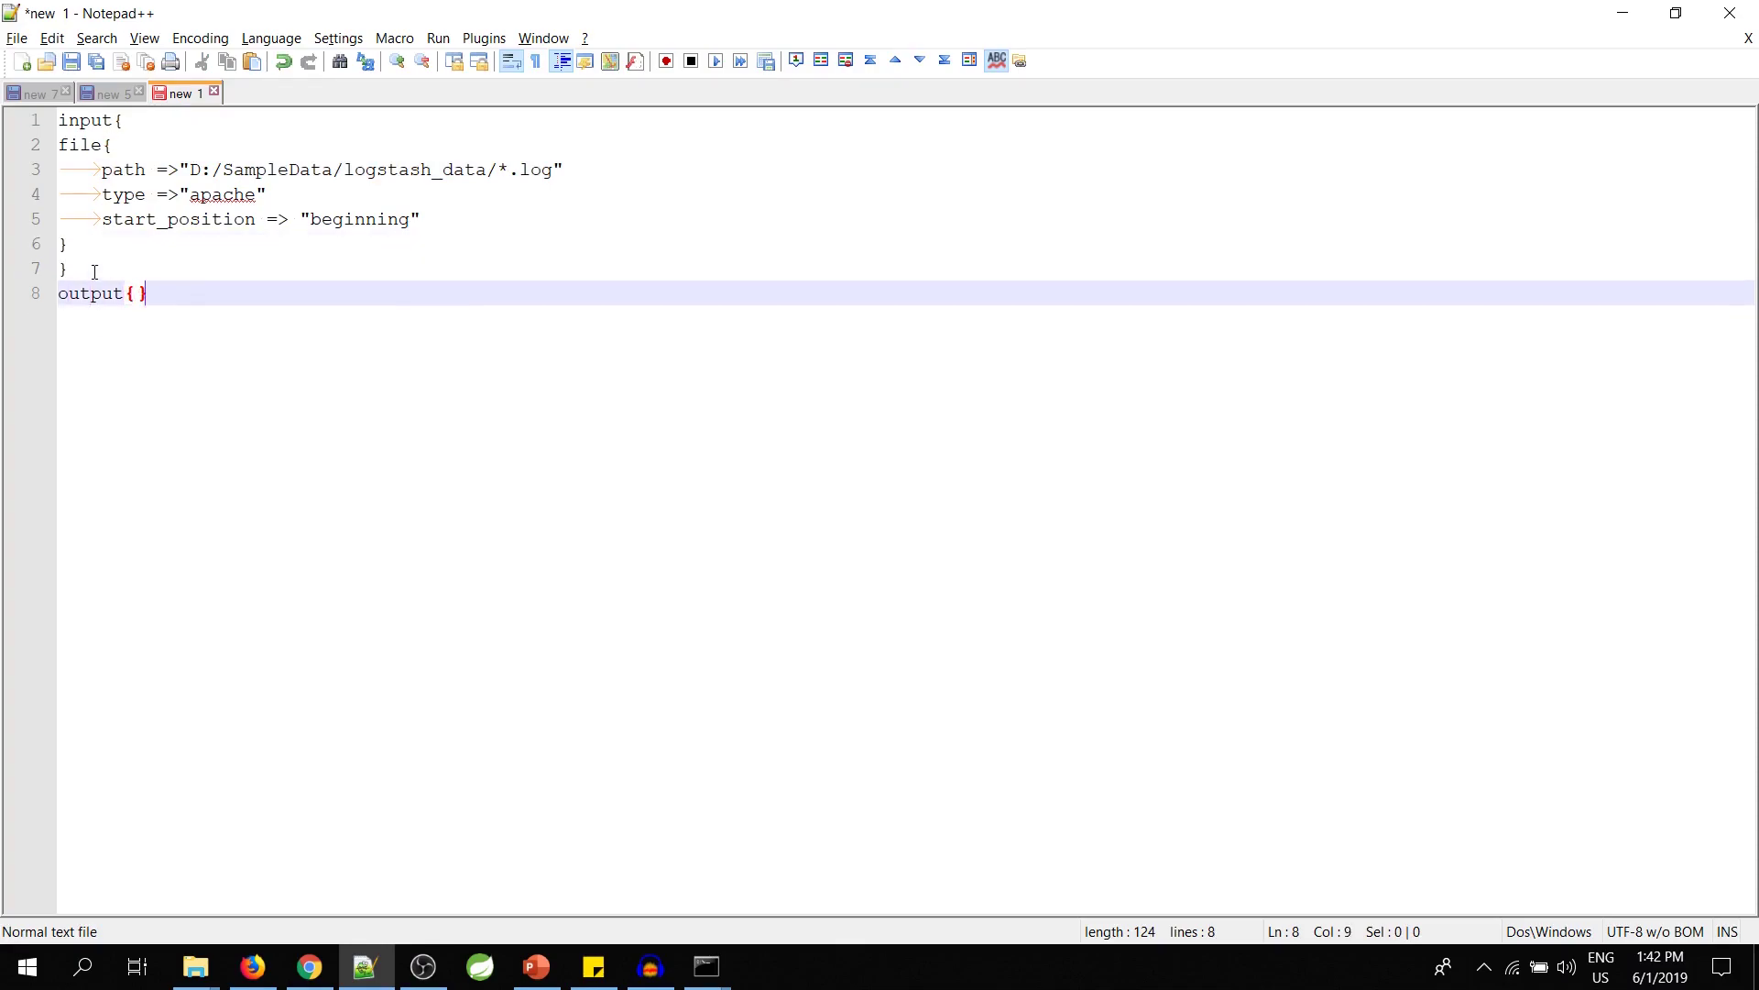
pyautogui.press('Return')
pyautogui.press('Return')
pyautogui.press('Return')
pyautogui.press('Up')
pyautogui.press('Up')
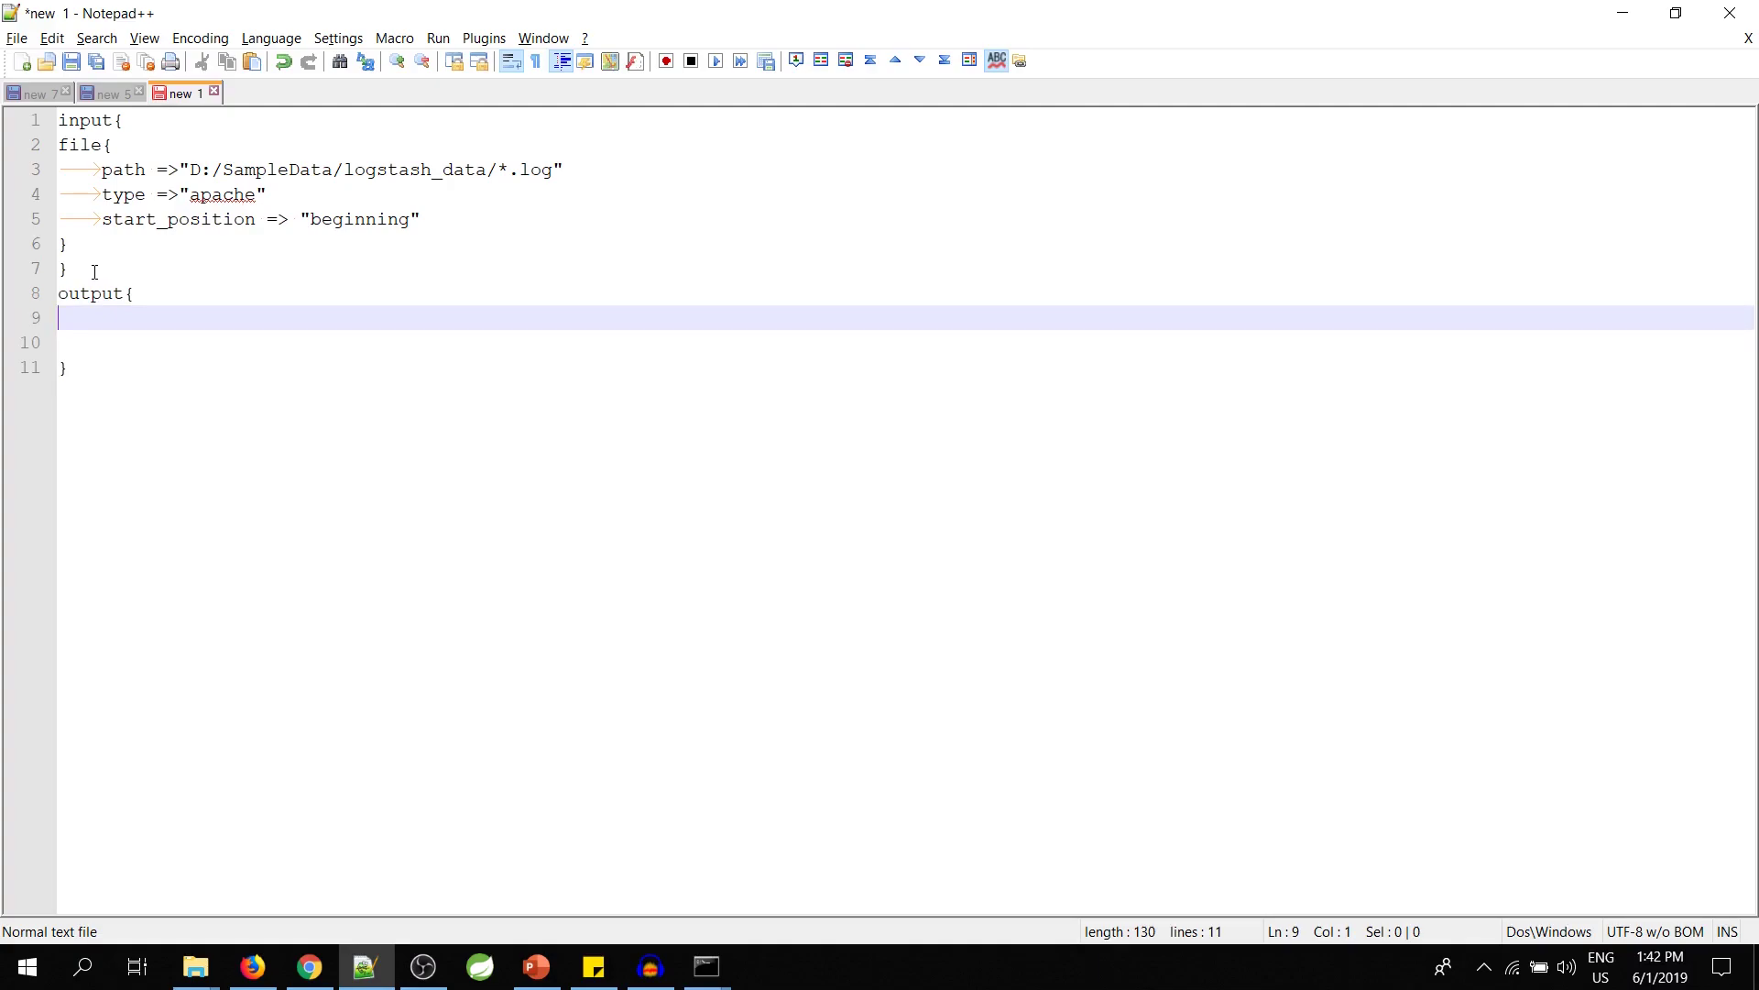
# - Add an elasticsearch block with opening and closing braces around two empty lines inside the output block
pyautogui.write('elasticsearch')
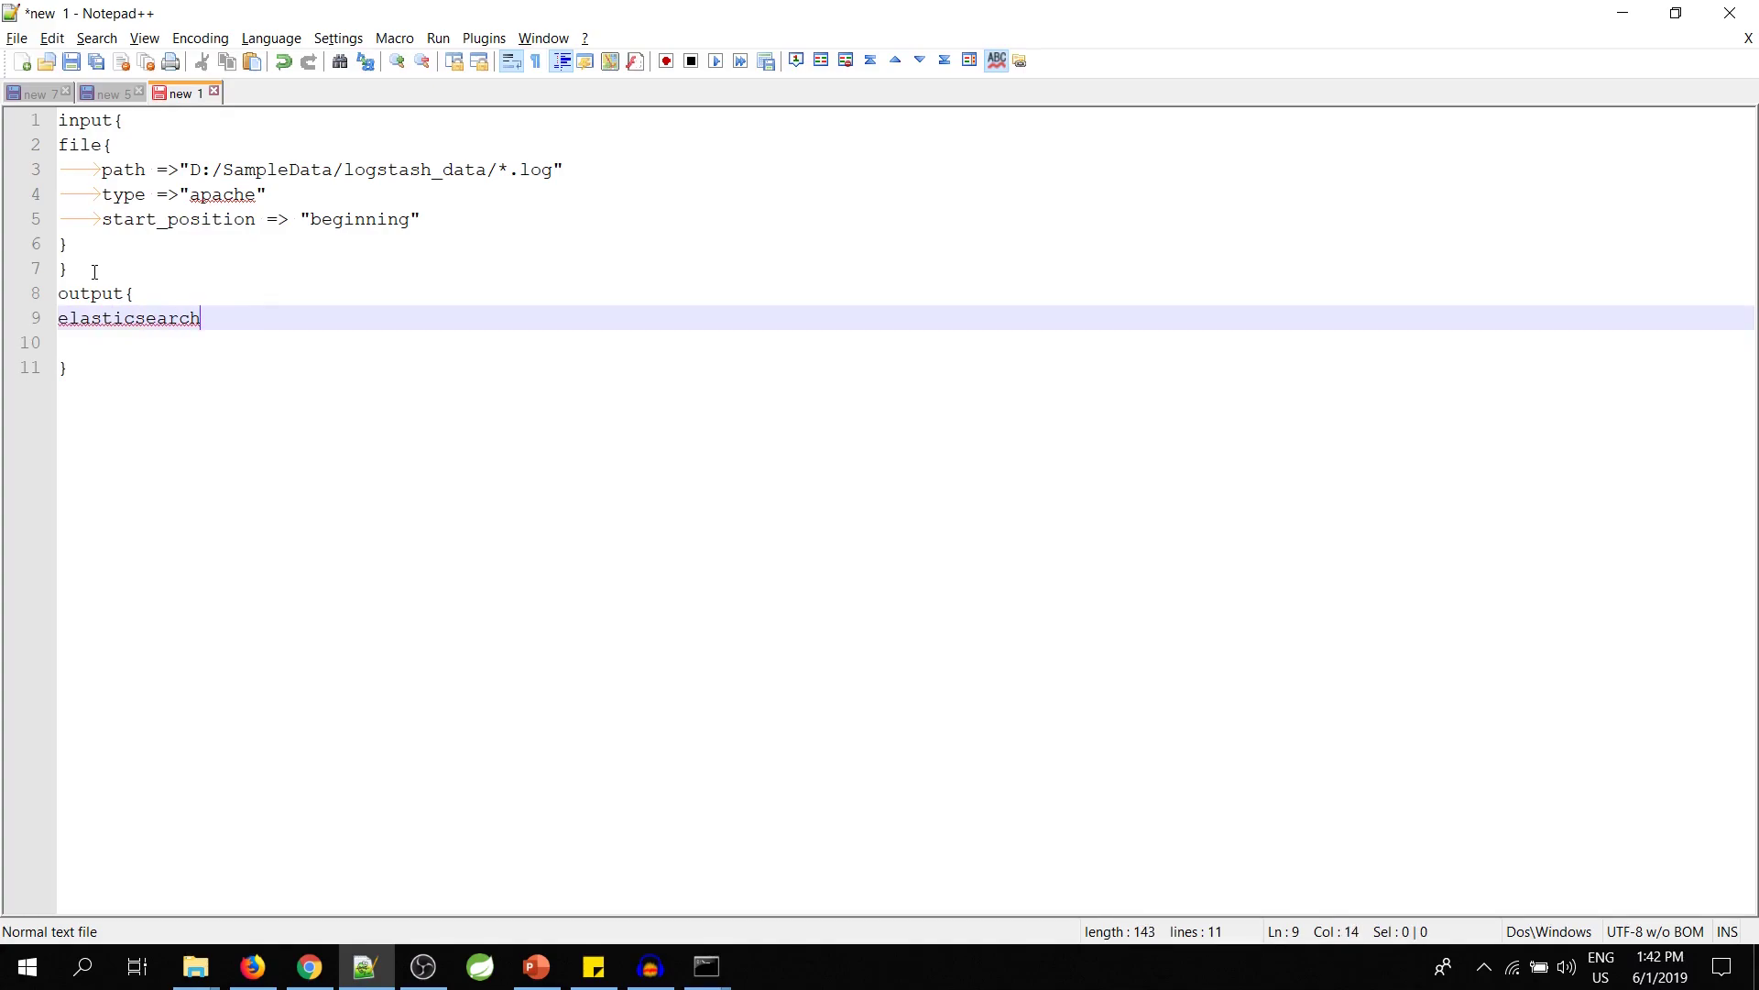
pyautogui.write('{')
pyautogui.press('Return')
pyautogui.press('Return')
pyautogui.press('Return')
pyautogui.write('}')
pyautogui.press('Up')
pyautogui.press('Up')
# - Add the setting hosts => ["localhost:9200"] to the elasticsearch block, indented one level
pyautogui.write('ho')
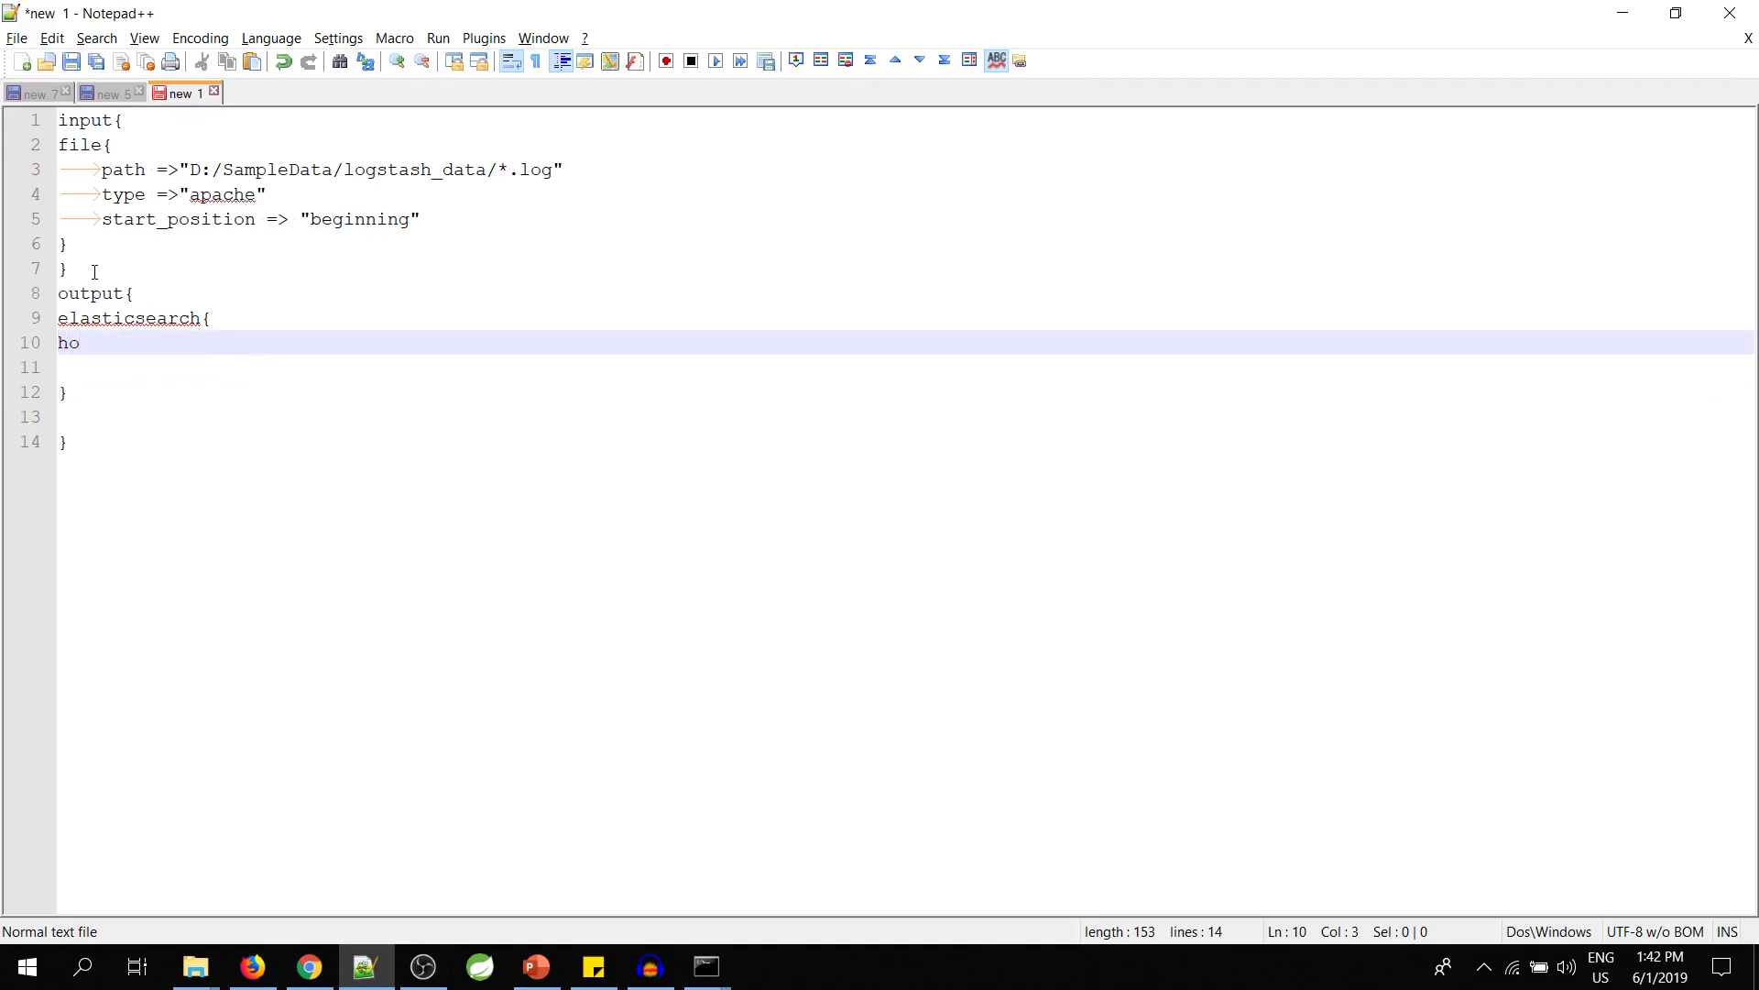
pyautogui.write('st')
pyautogui.write('s =>')
pyautogui.write(' []')
pyautogui.write('""')
pyautogui.press('Left')
pyautogui.write('localhost:')
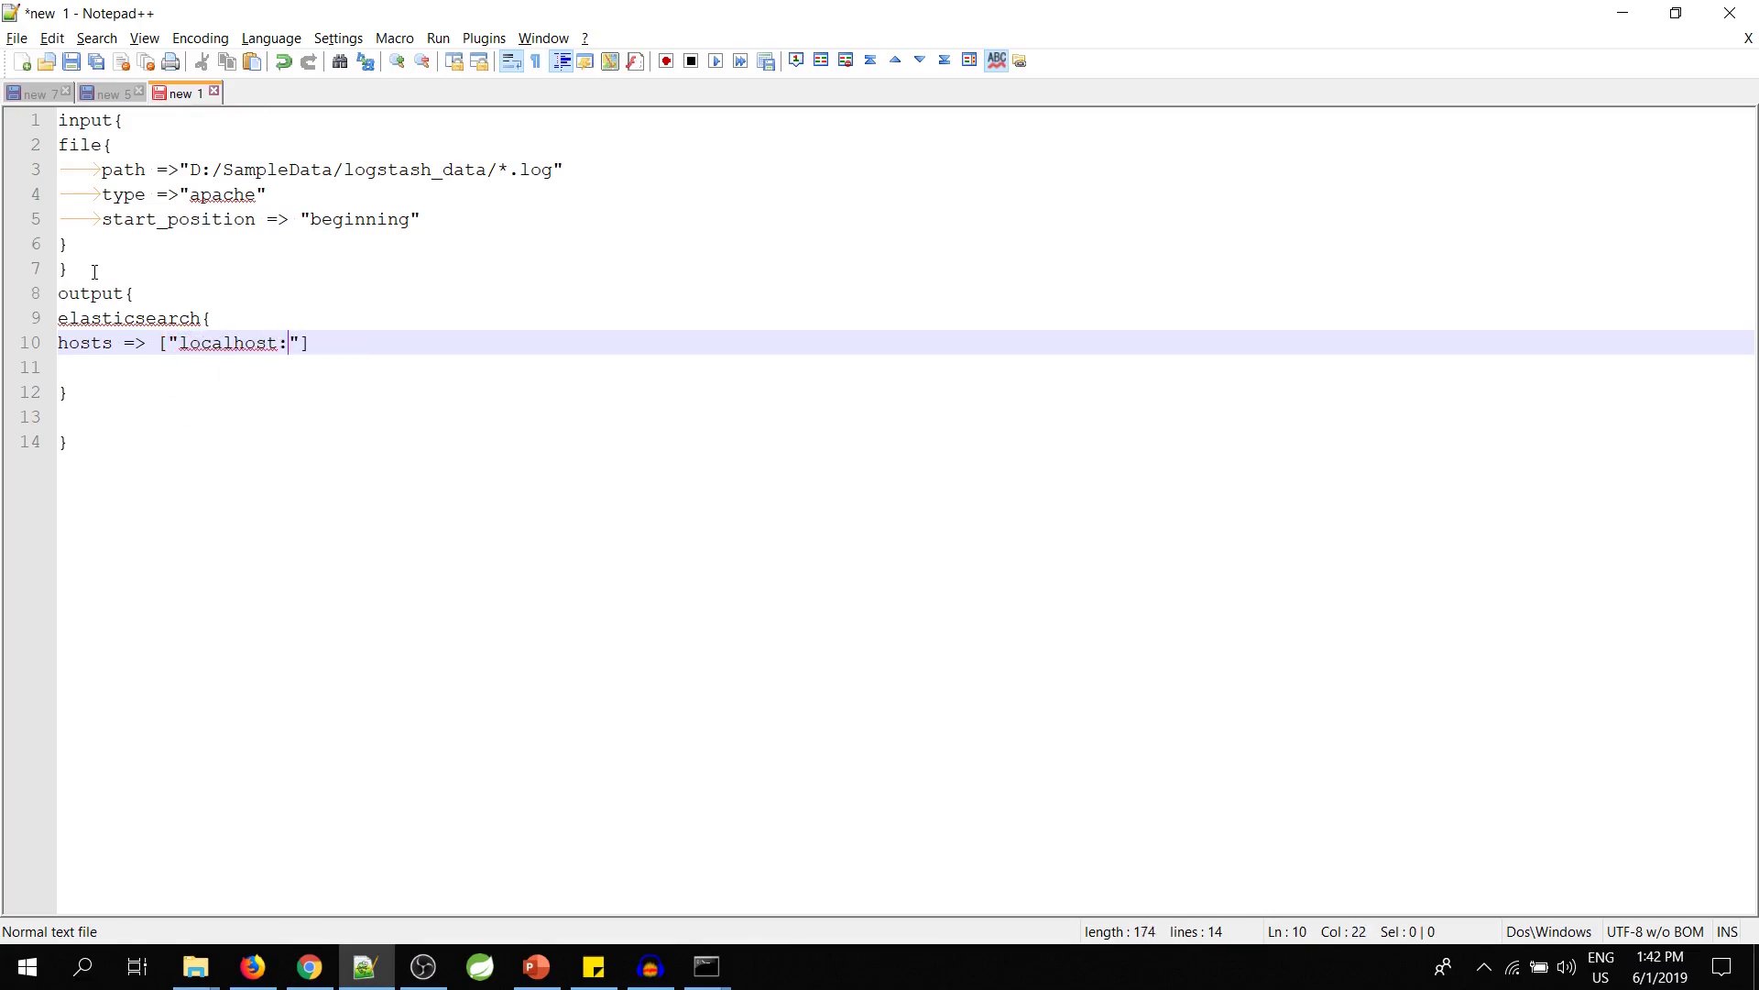
pyautogui.write('9200')
pyautogui.press('End')
pyautogui.press('Return')
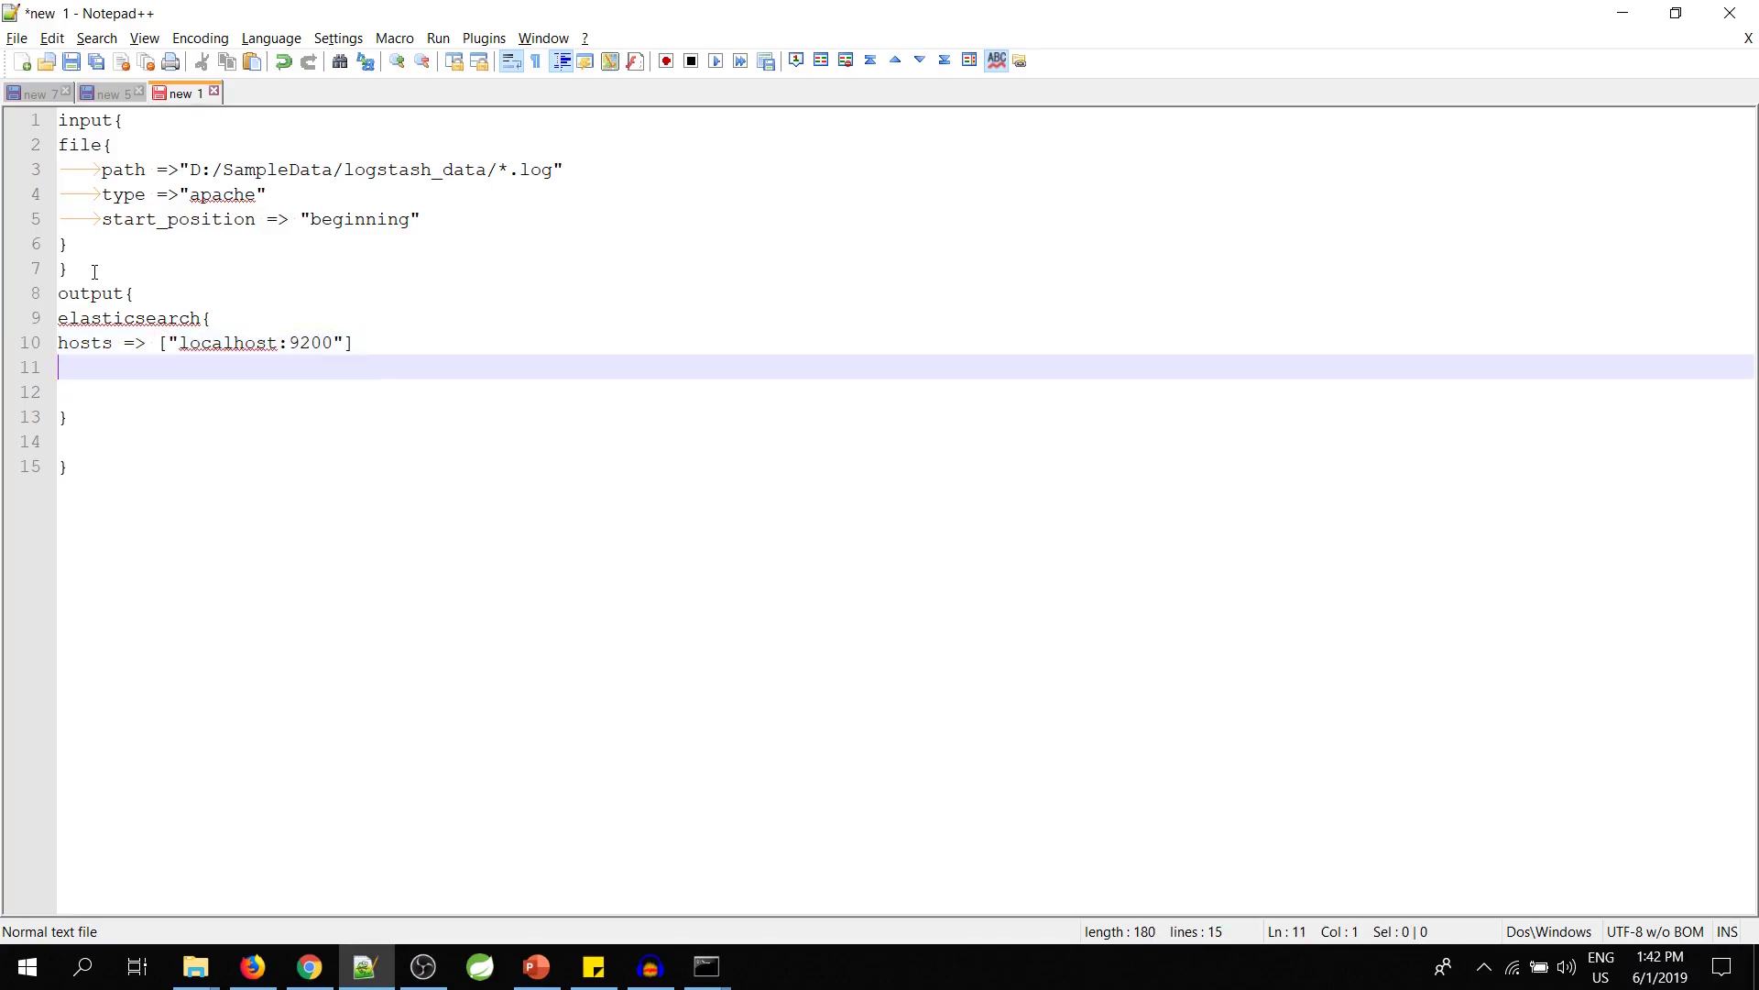
pyautogui.press('Up')
pyautogui.press('Tab')
# - Add an indented index => "apachelog" setting on the line below hosts
pyautogui.press('Down')
pyautogui.press('Tab')
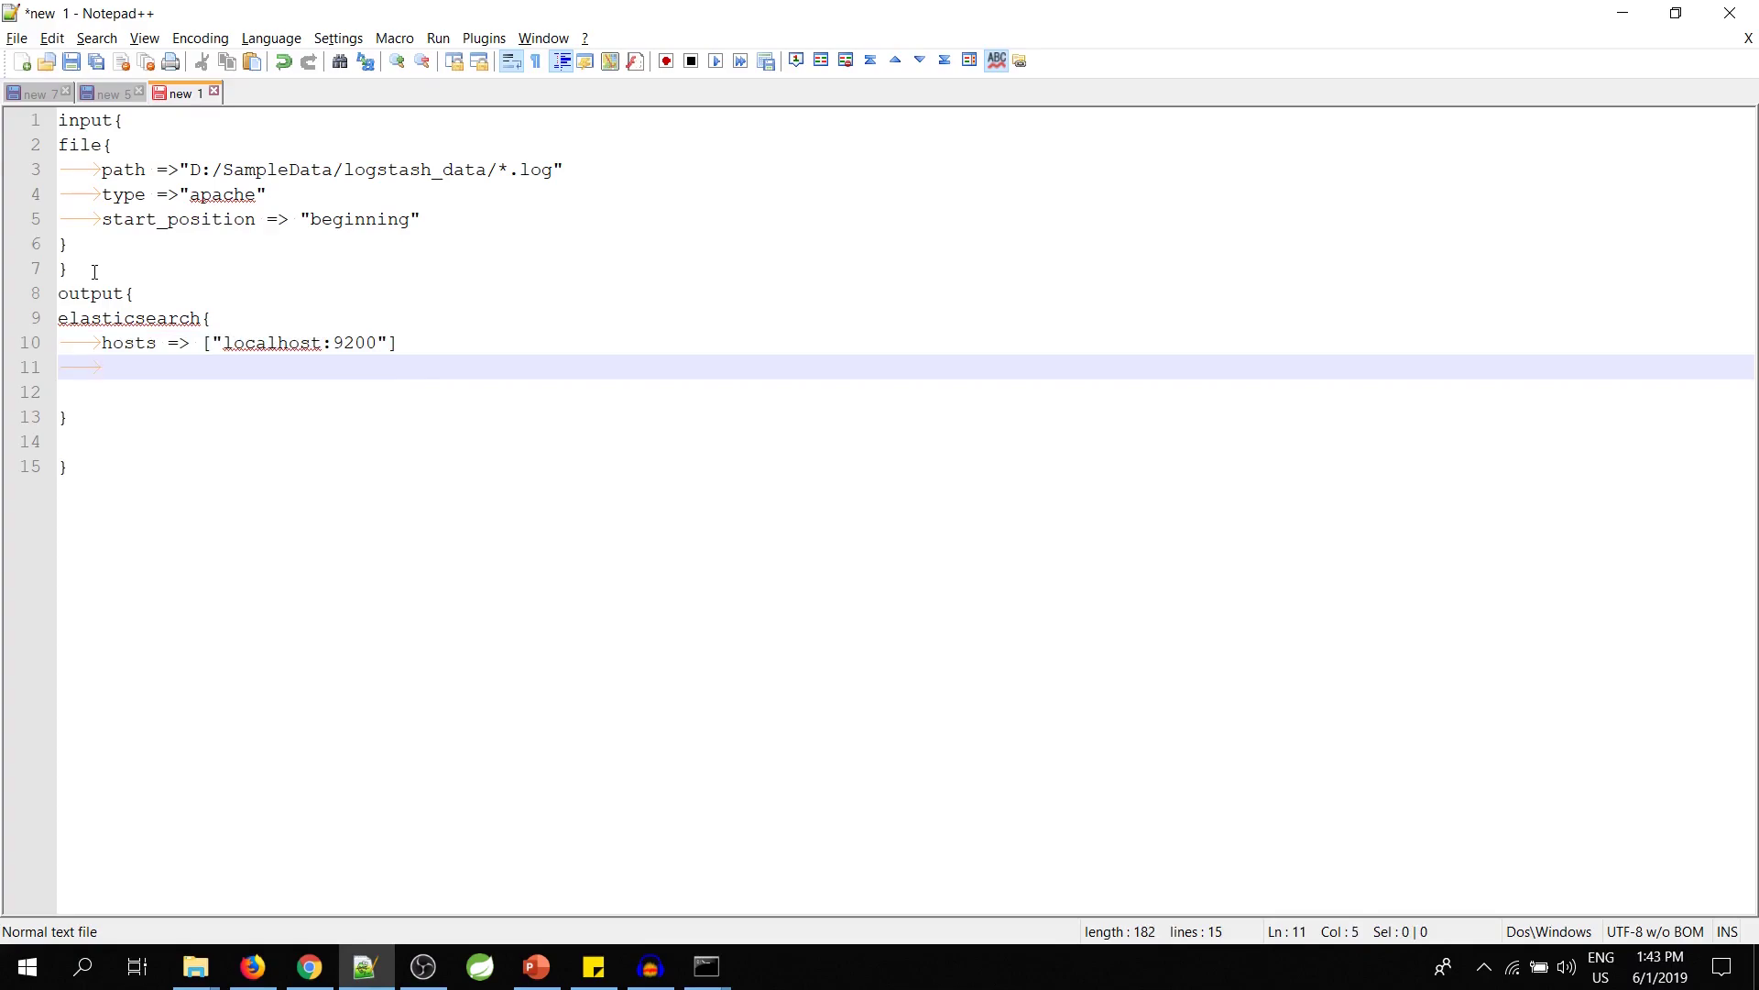
pyautogui.write('i')
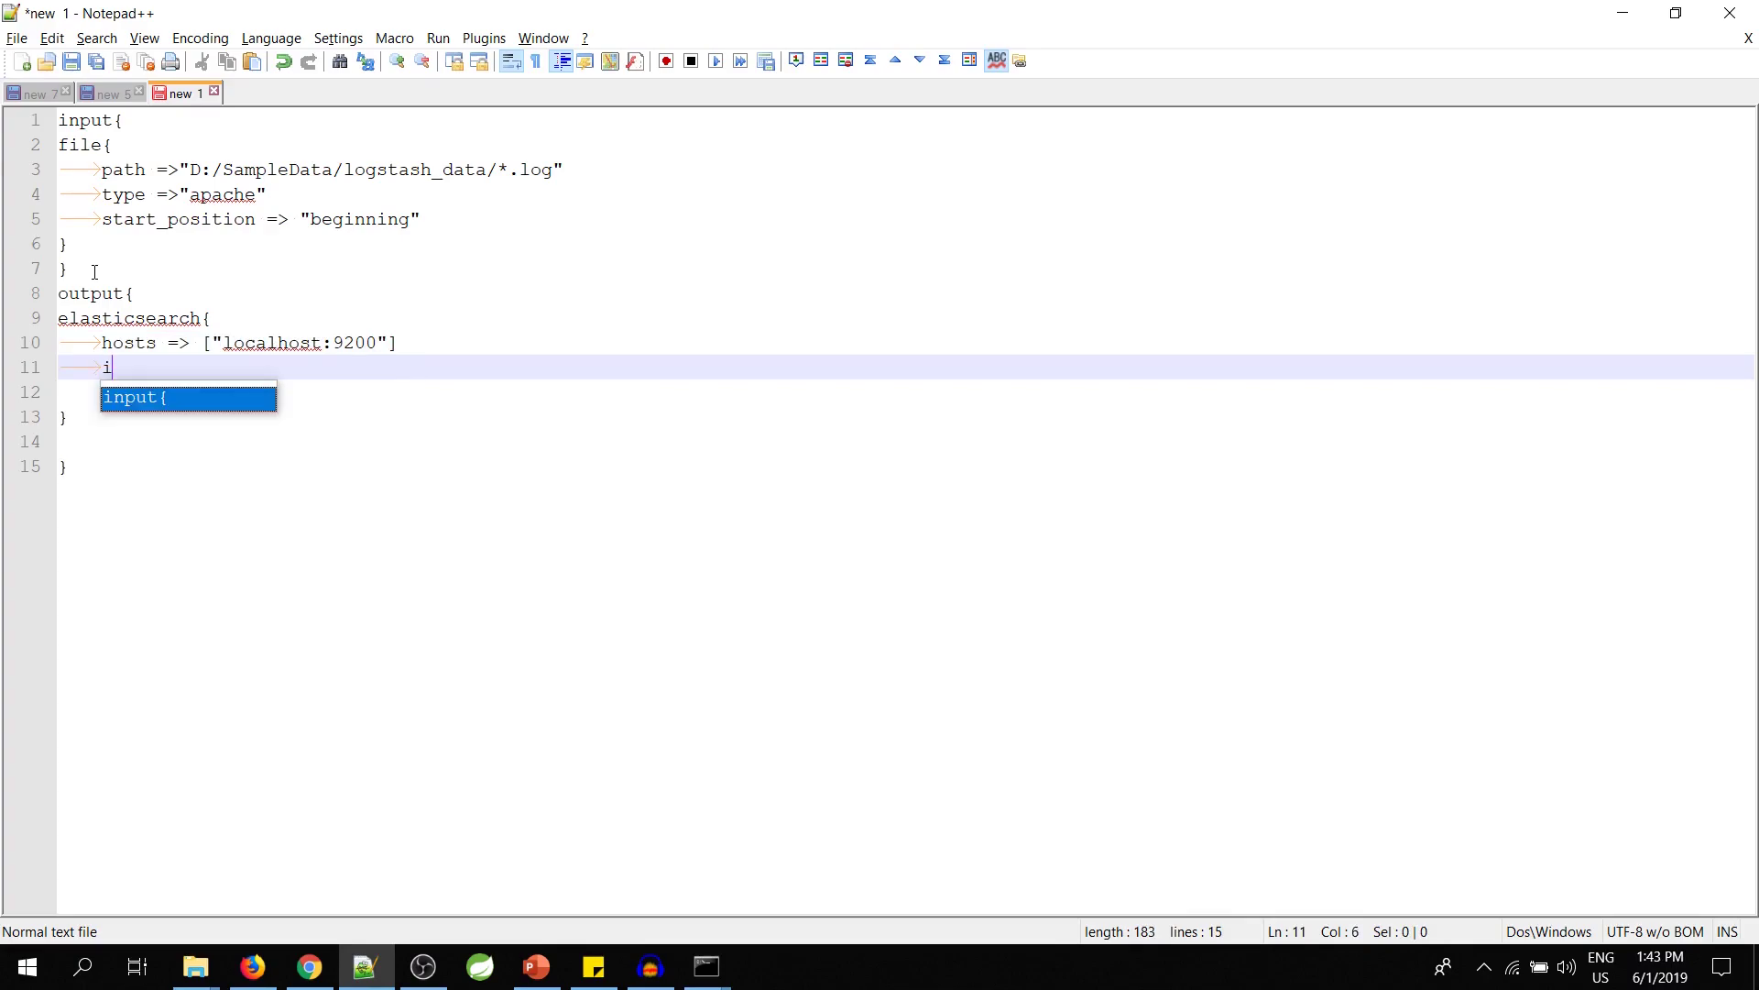
pyautogui.write('ndex =')
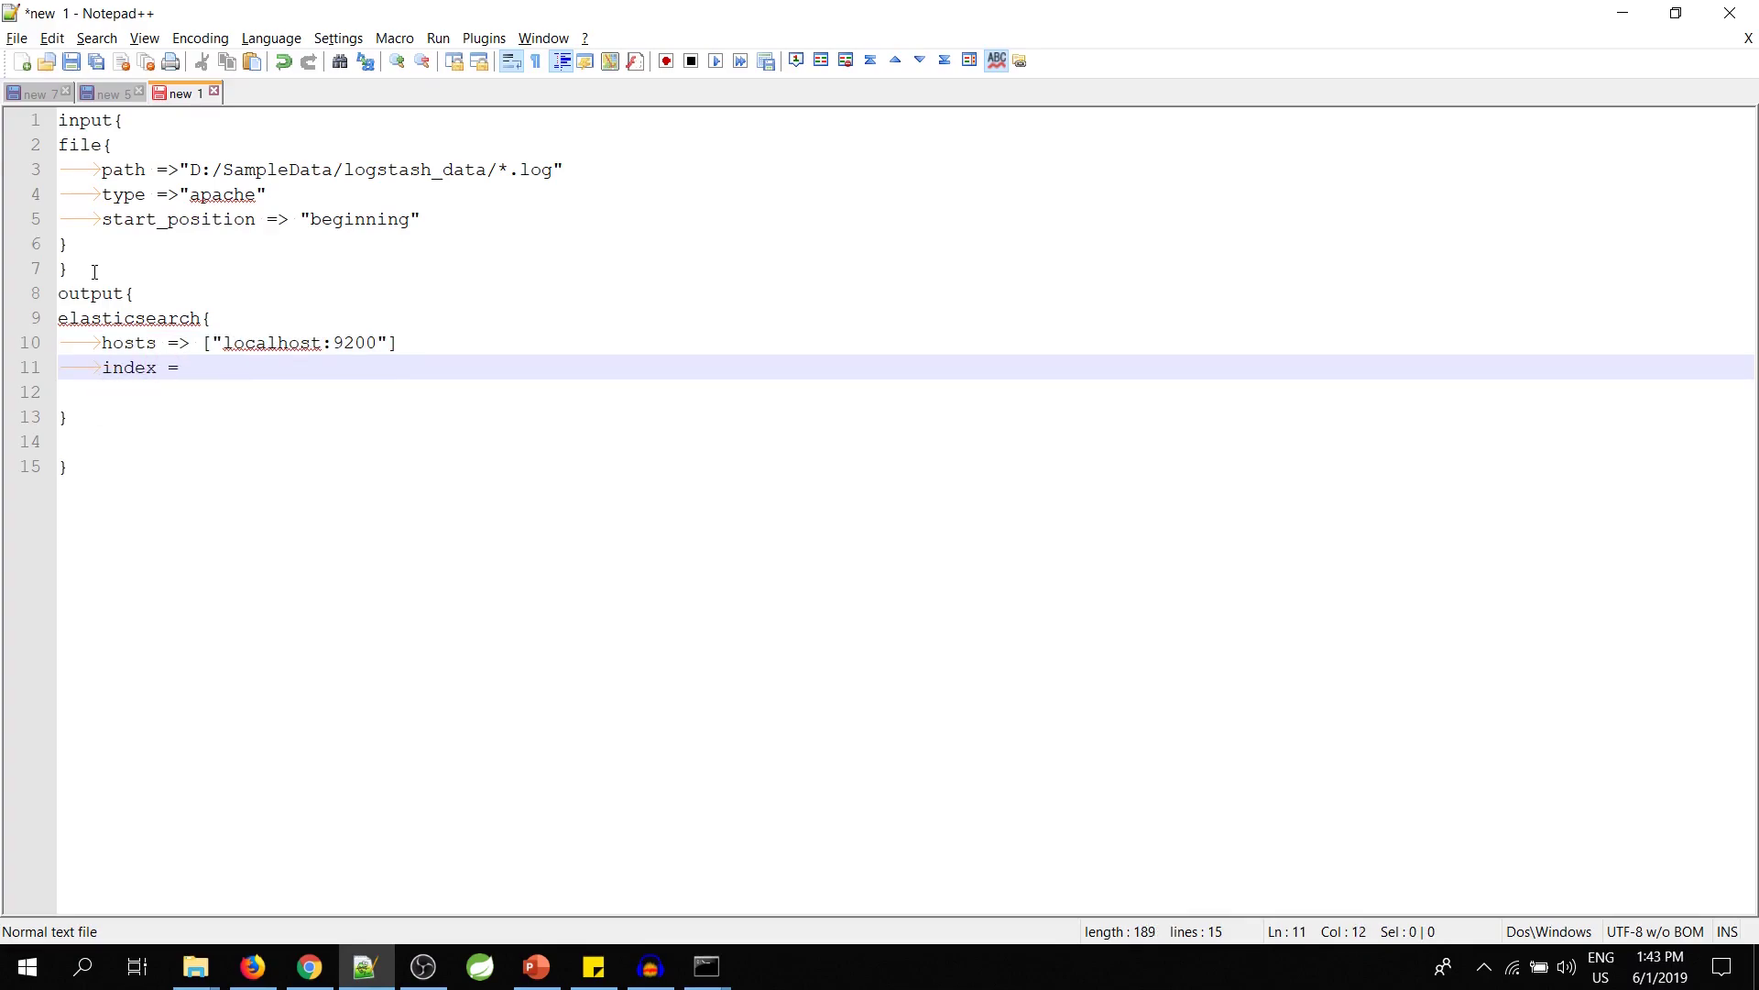
pyautogui.write('> "apachelog')
# - Remove the blank lines before and after the elasticsearch block's closing brace
pyautogui.press('Down')
pyautogui.press('BackSpace')
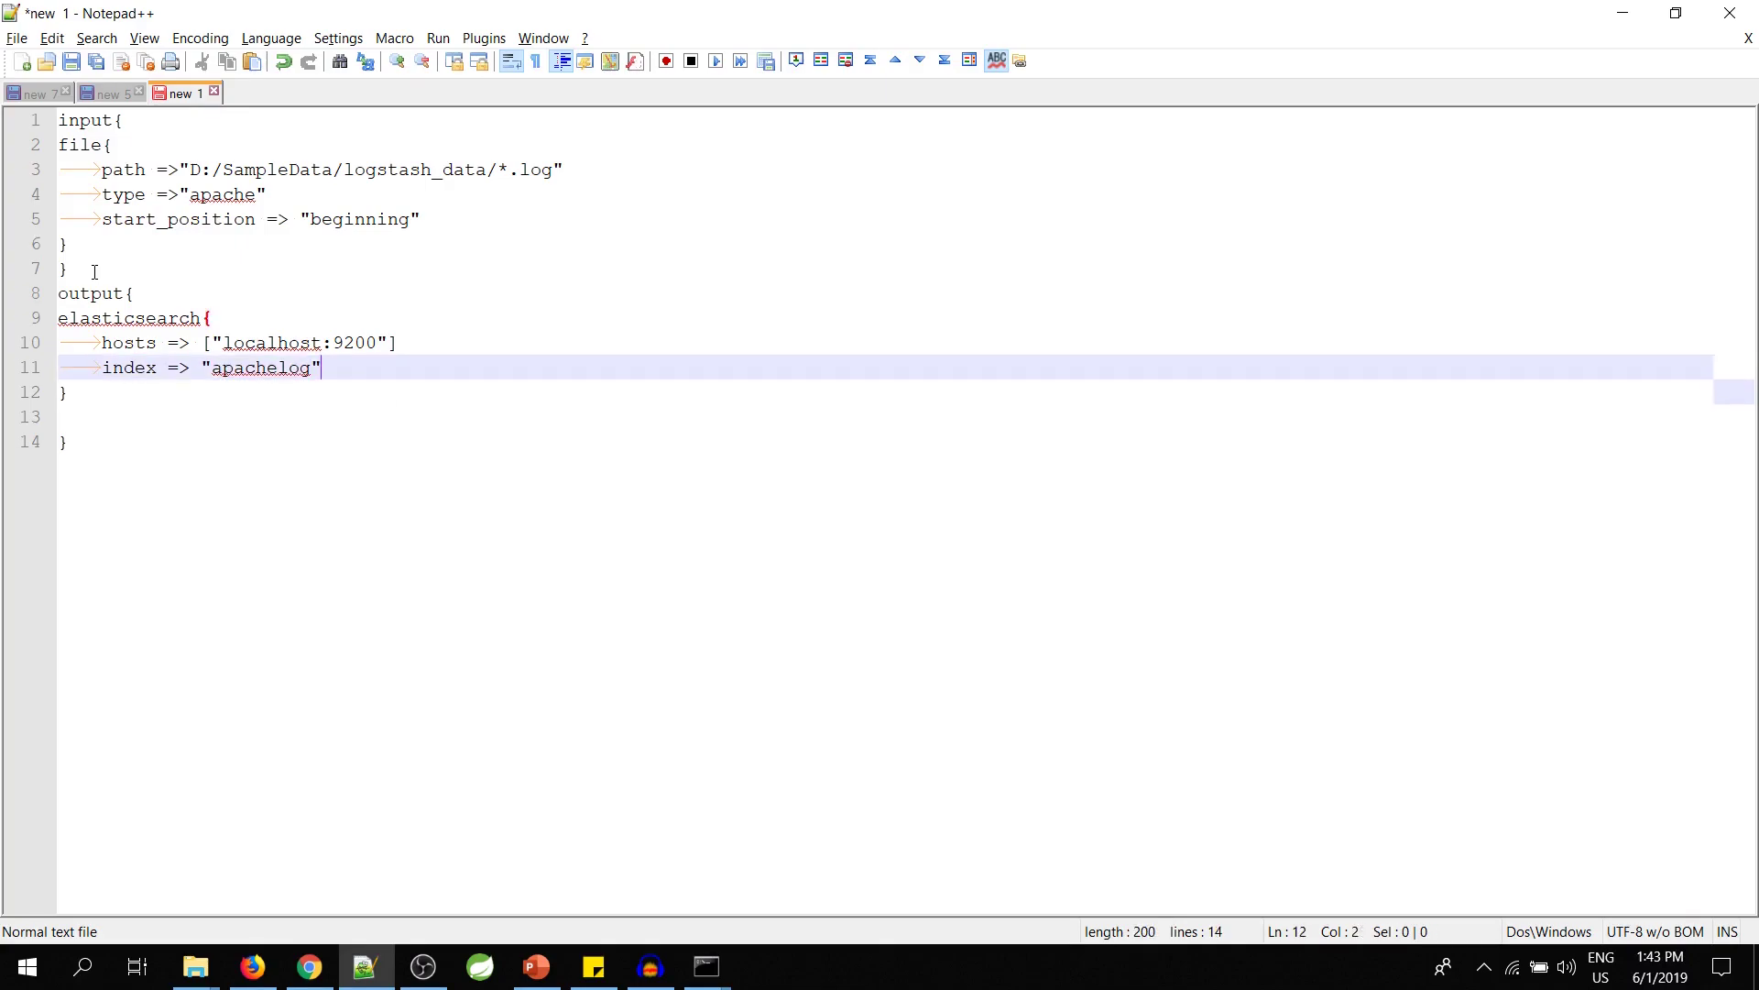
pyautogui.press('Down')
pyautogui.press('Down')
pyautogui.press('BackSpace')
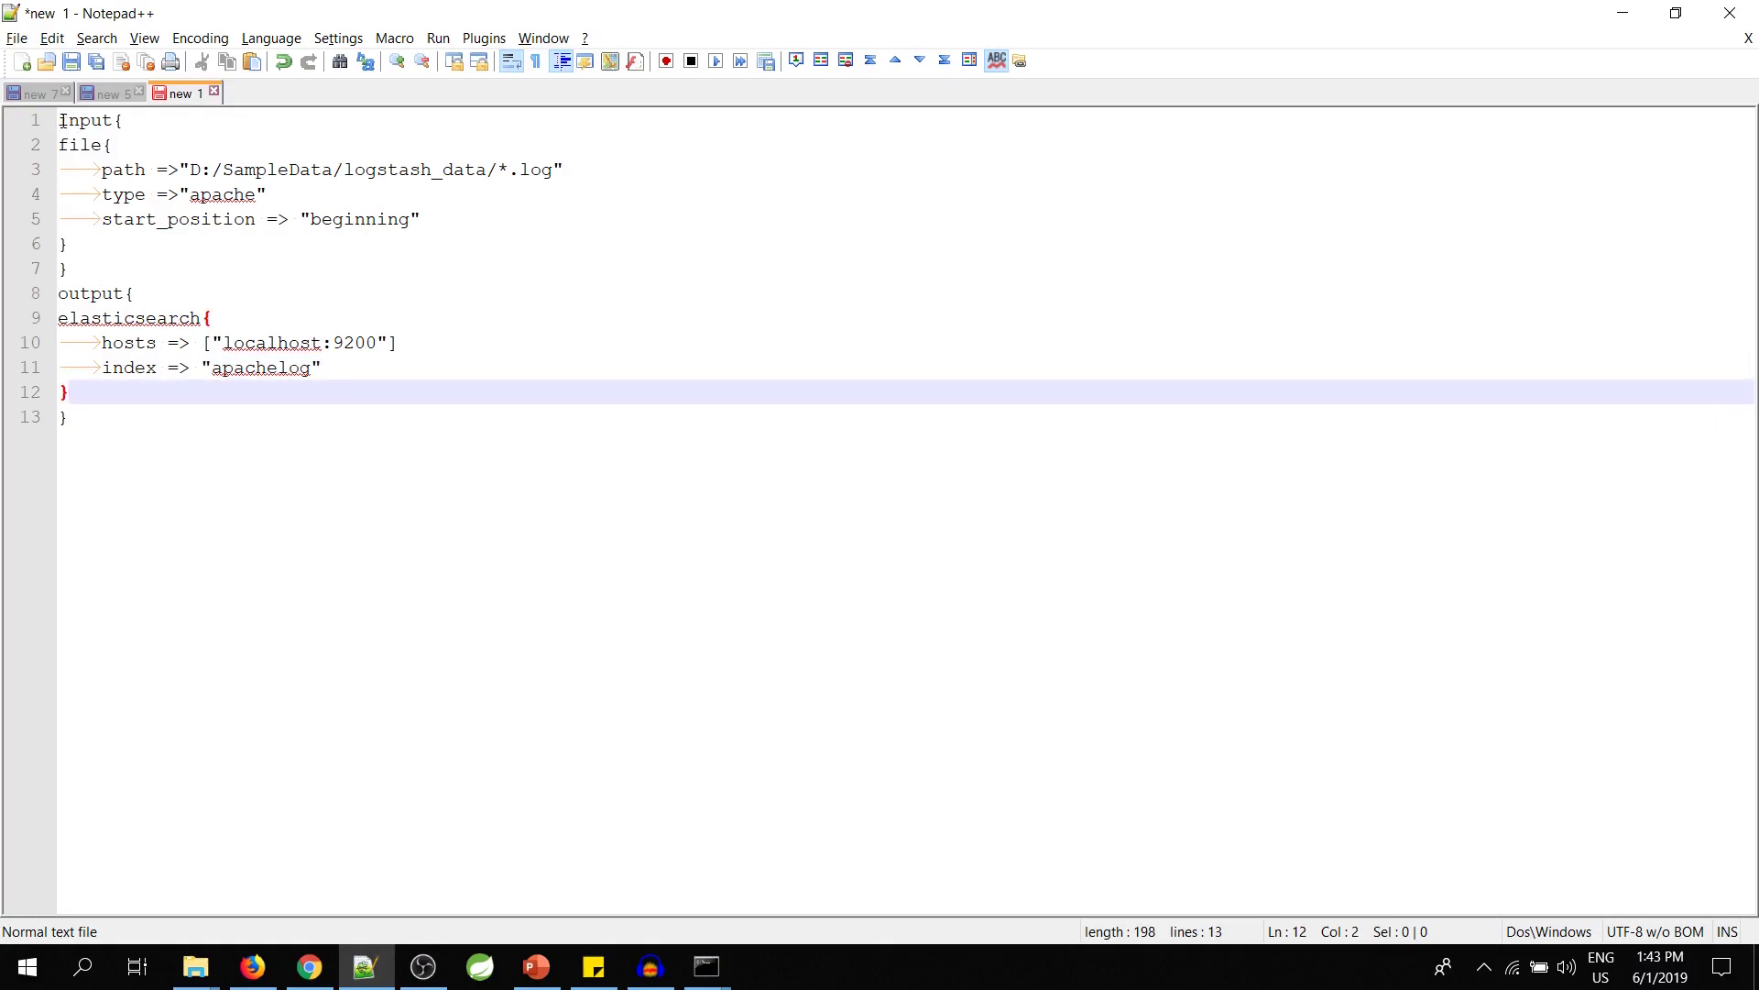
# - Review the input block's path, type and start_position settings and the elasticsearch output's hosts and index settings
pyautogui.moveTo(87, 268); pyautogui.dragTo(110, 174)
pyautogui.doubleClick(123, 170)
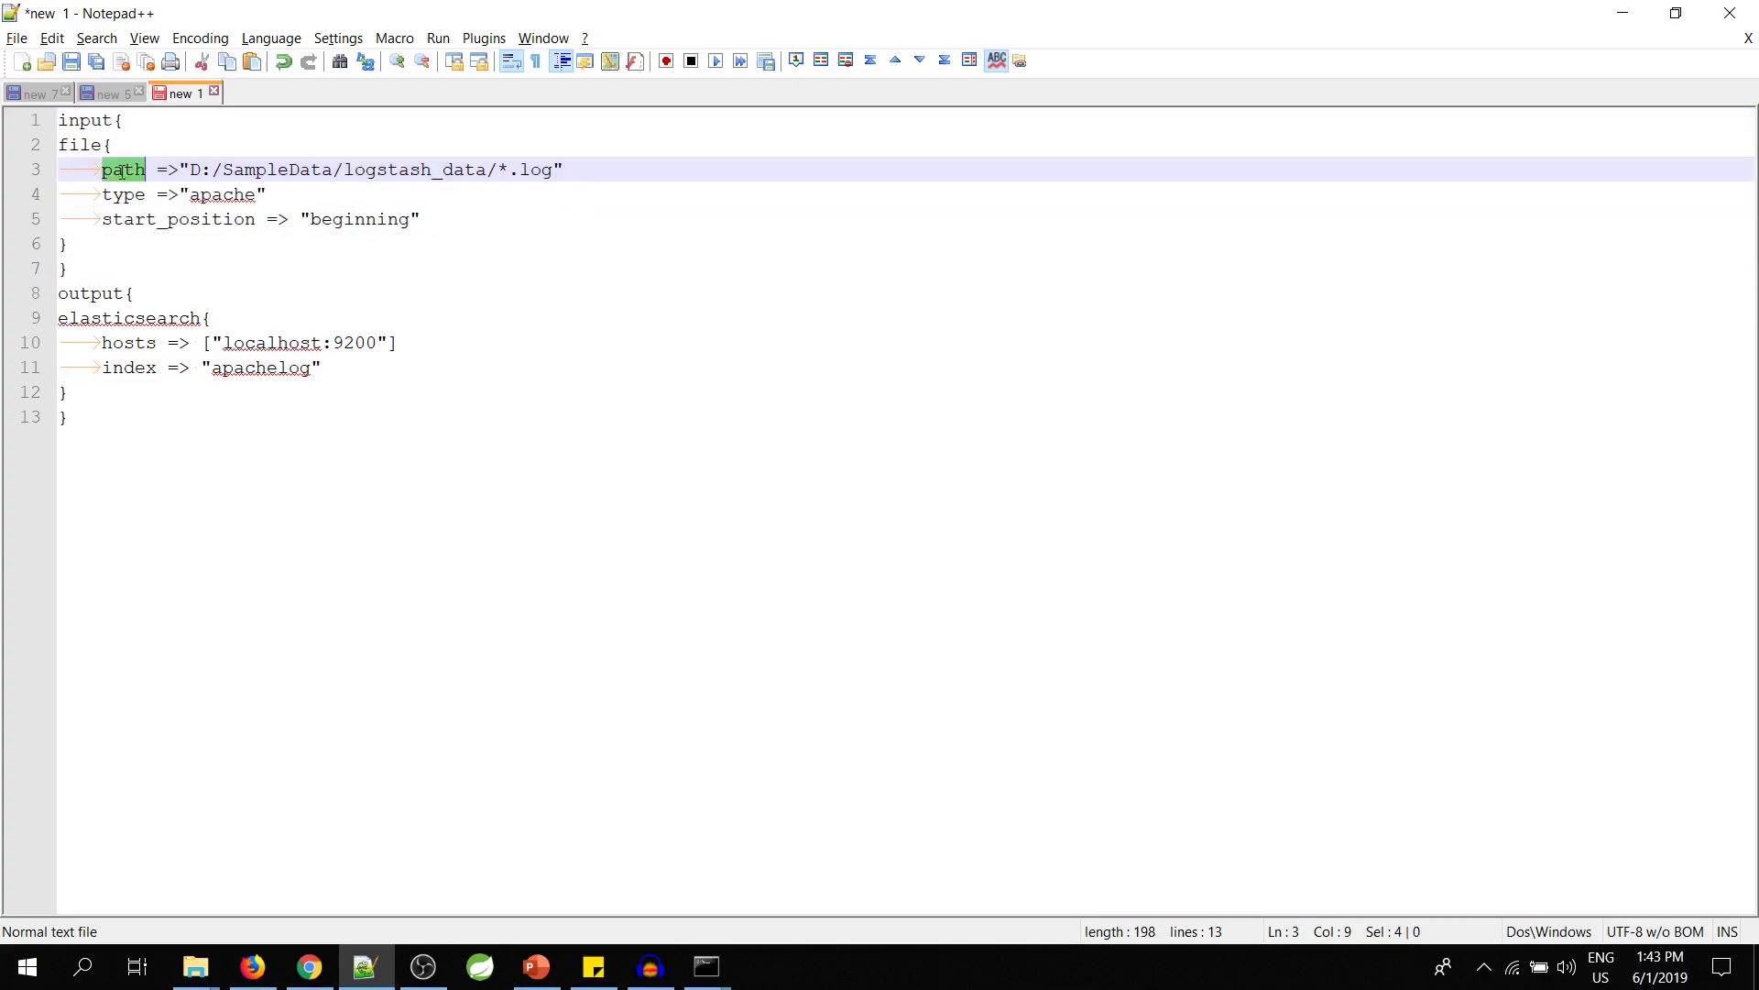
pyautogui.doubleClick(123, 195)
pyautogui.doubleClick(128, 220)
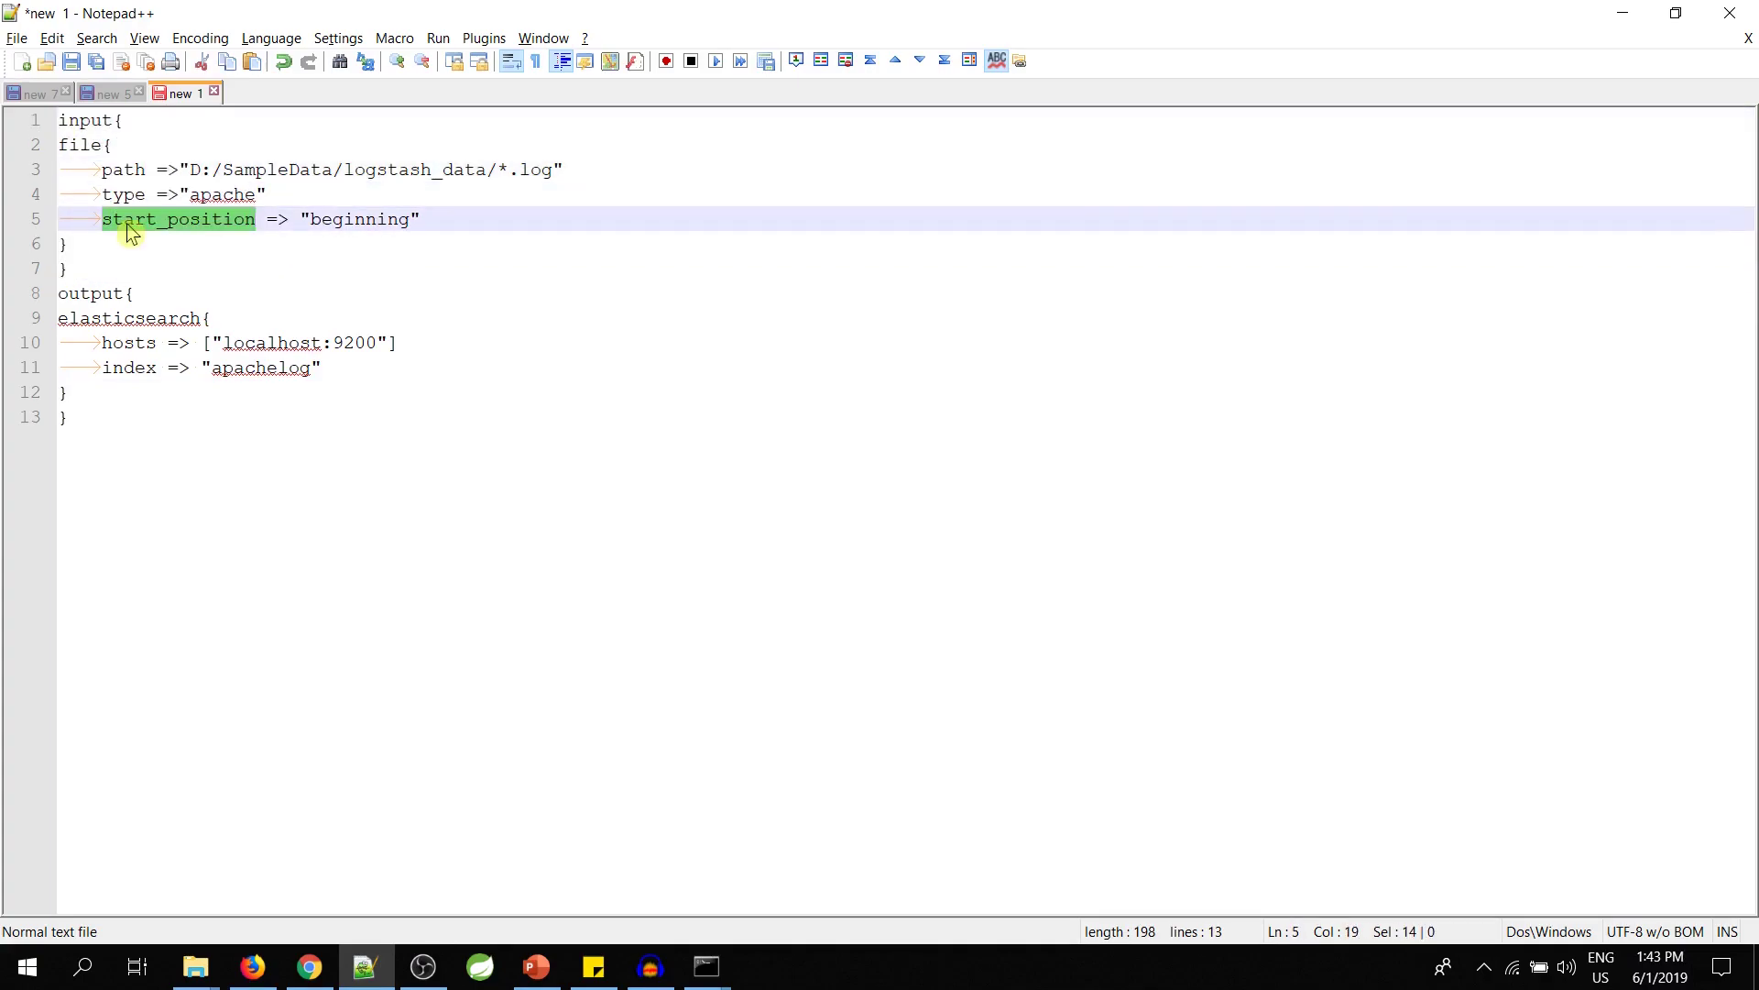
pyautogui.doubleClick(92, 293)
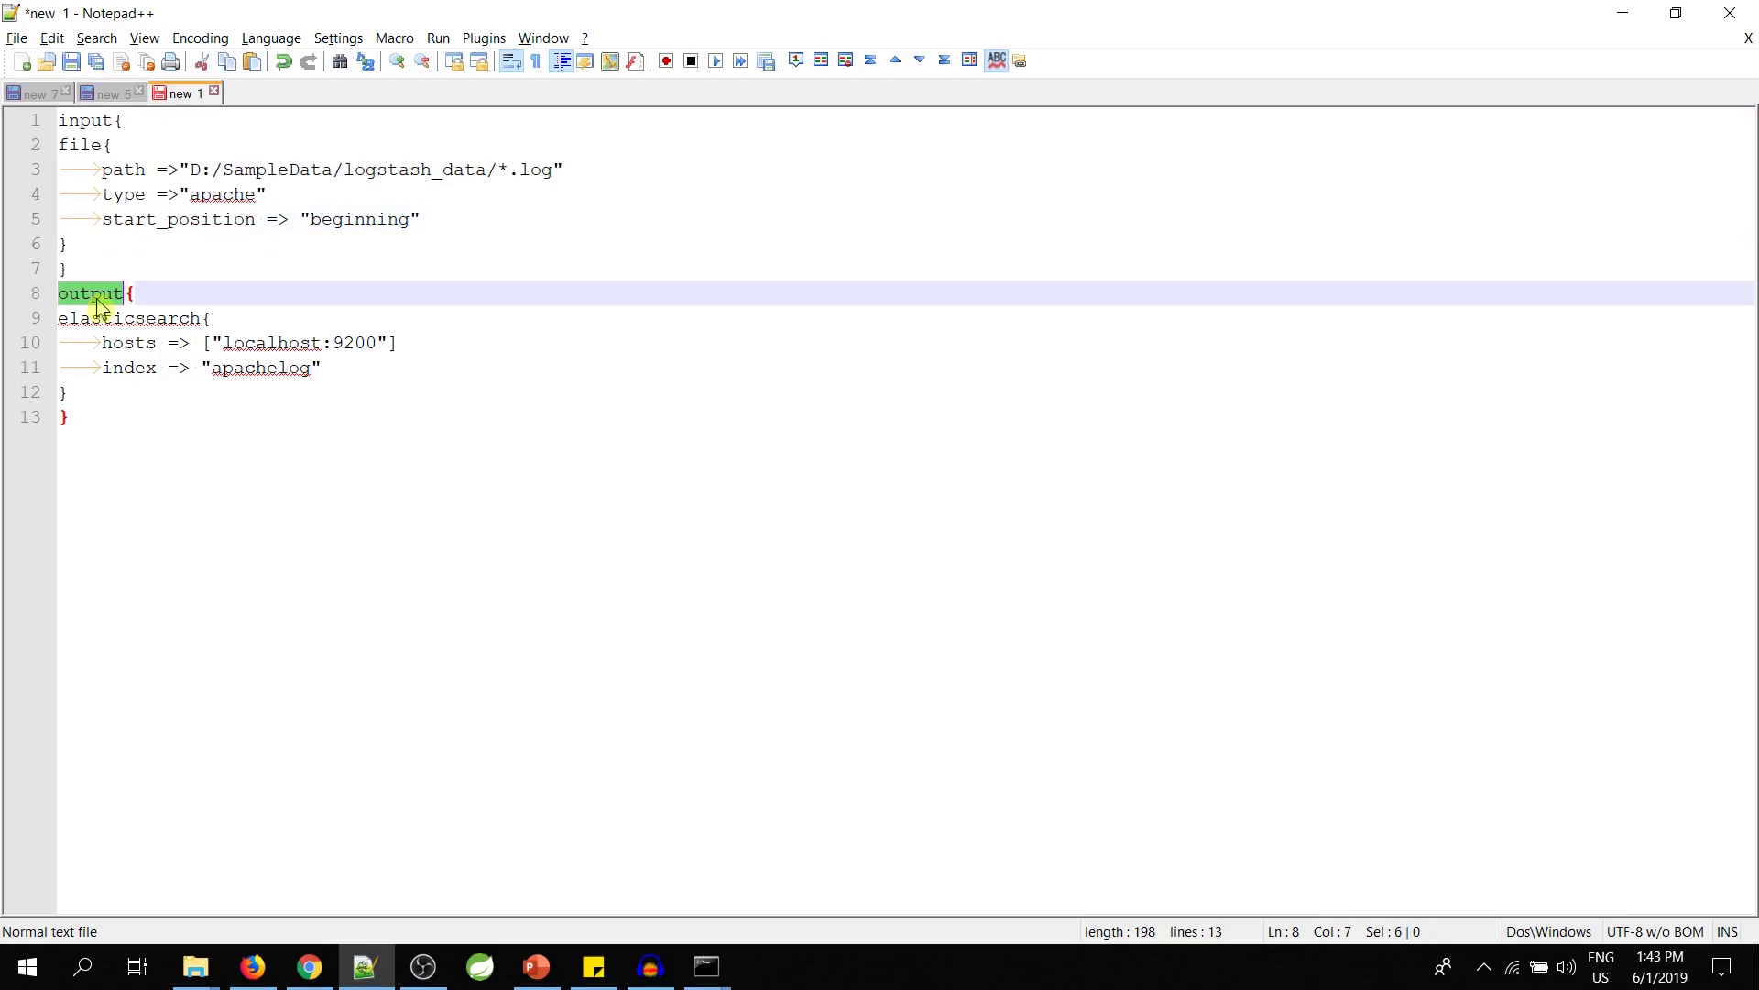
pyautogui.doubleClick(133, 319)
pyautogui.doubleClick(127, 343)
pyautogui.doubleClick(263, 341)
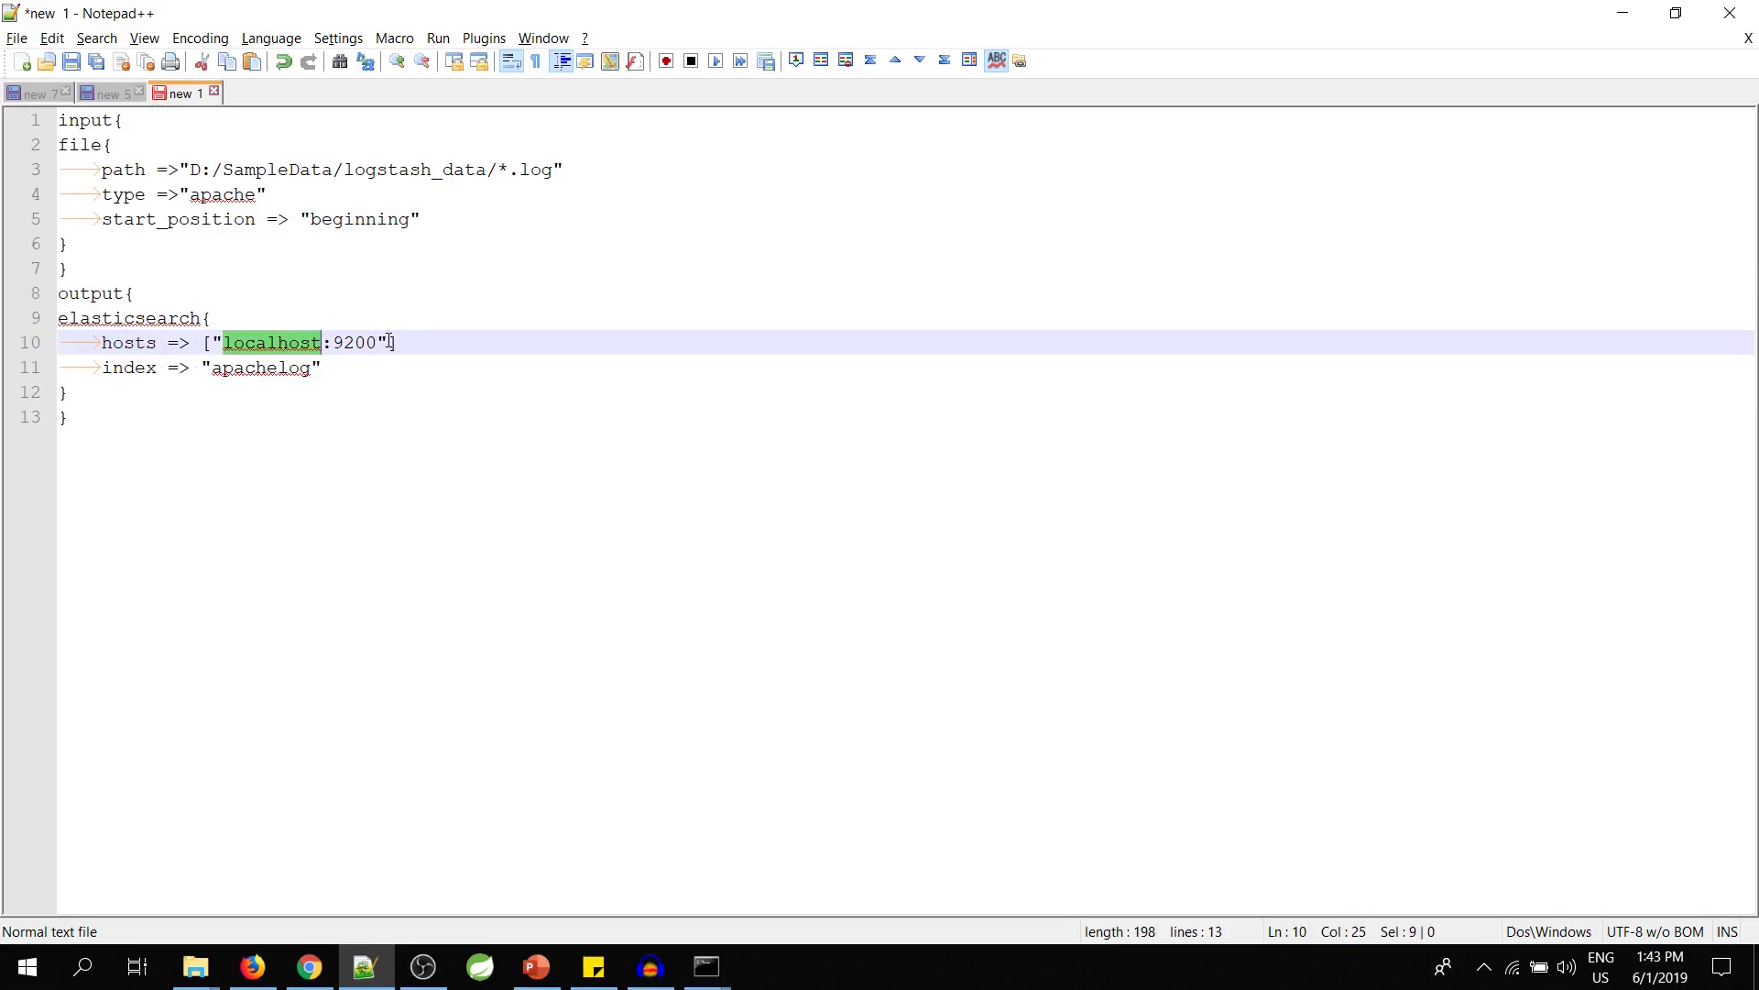
pyautogui.moveTo(377, 341); pyautogui.dragTo(232, 342)
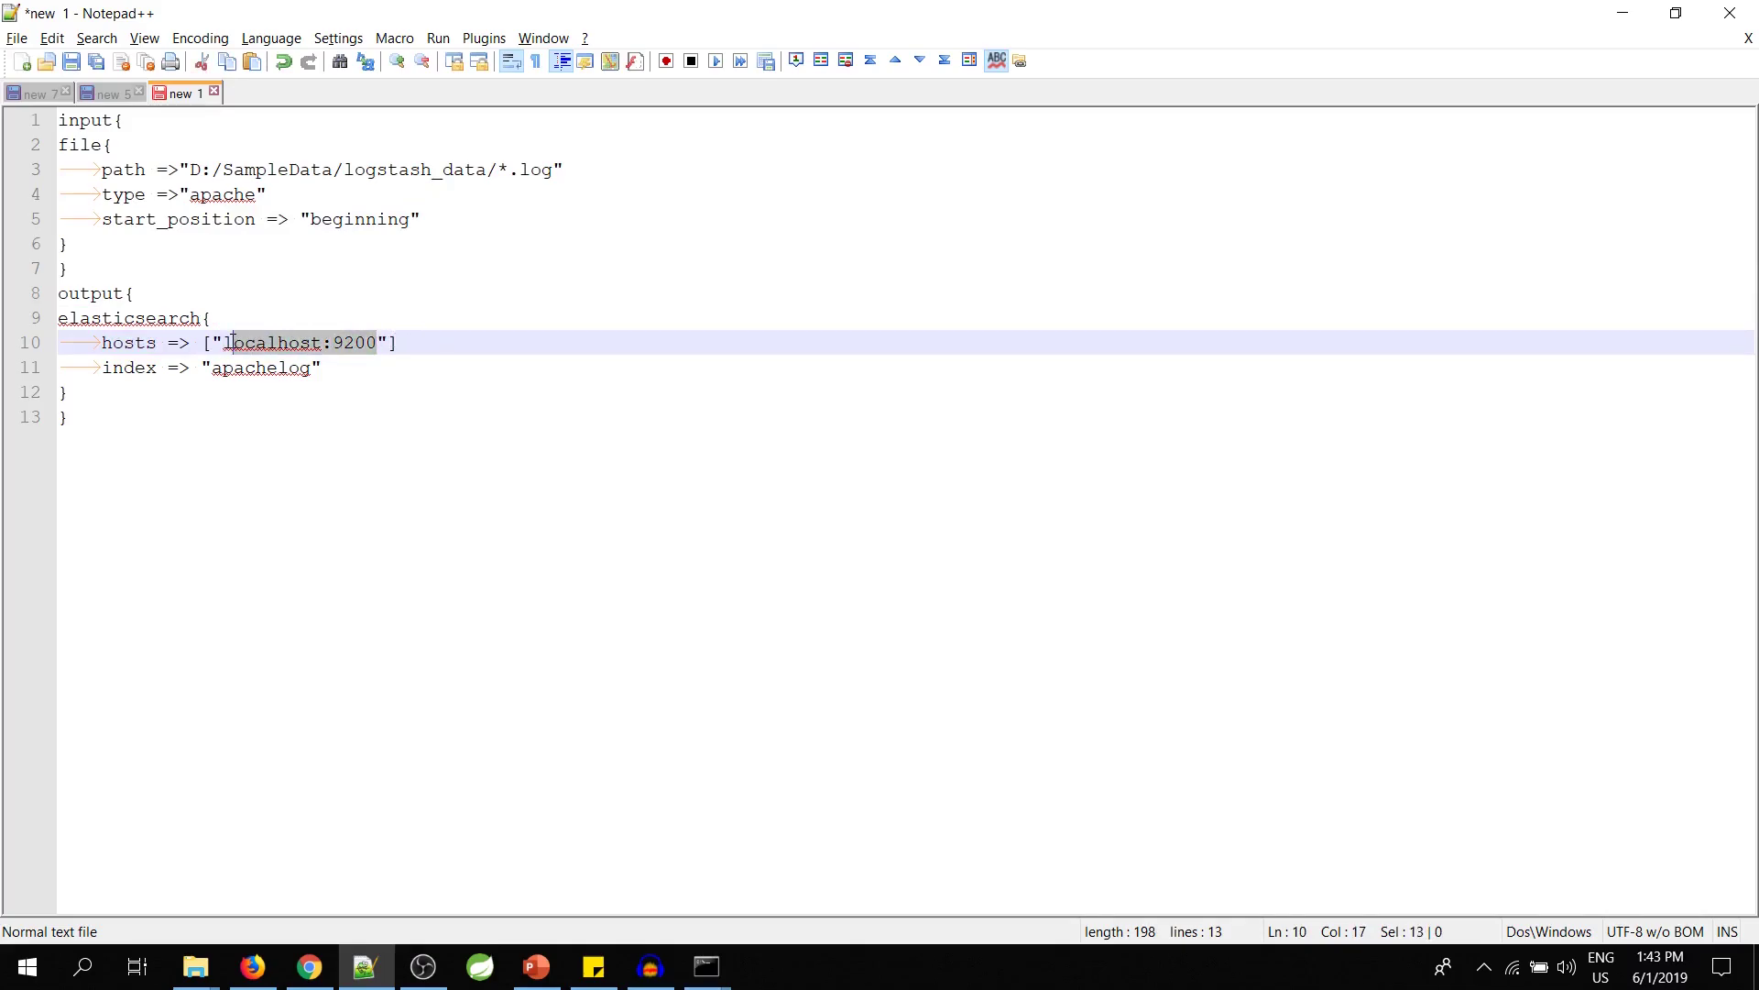
pyautogui.doubleClick(130, 367)
pyautogui.click(317, 367)
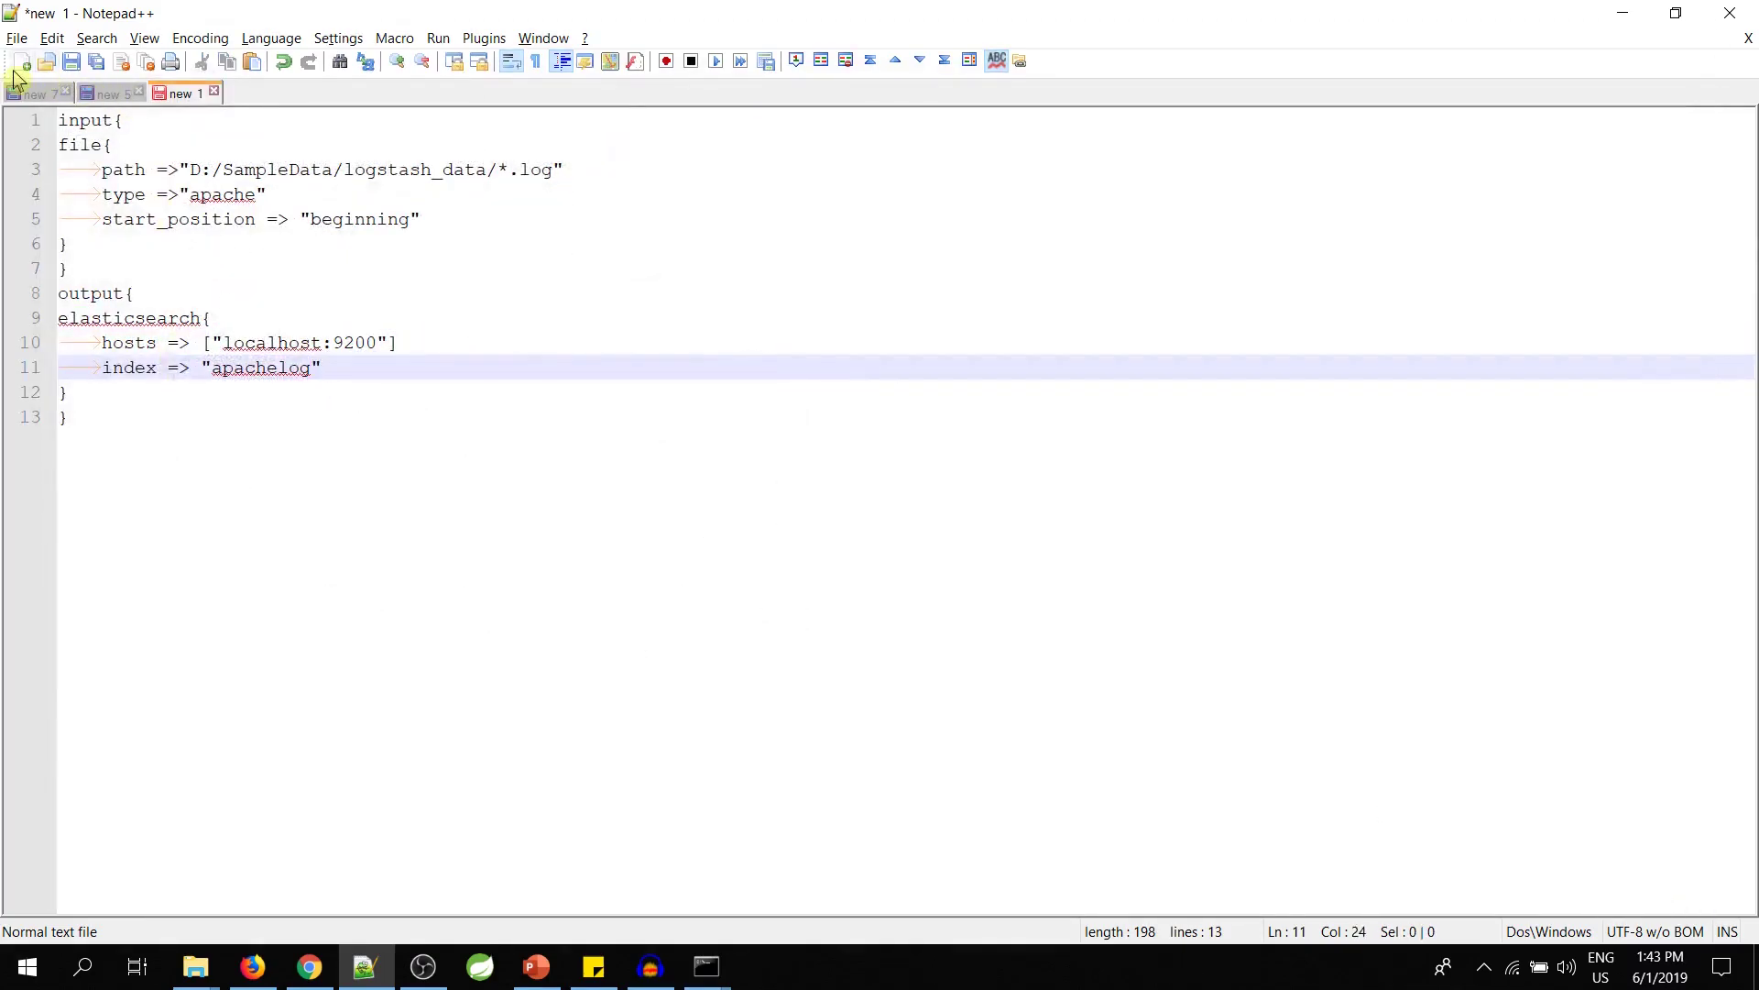
# - Save the configuration as logstash-apachelog.conf in the Elastic folder
pyautogui.hotkey('ctrl', 's')
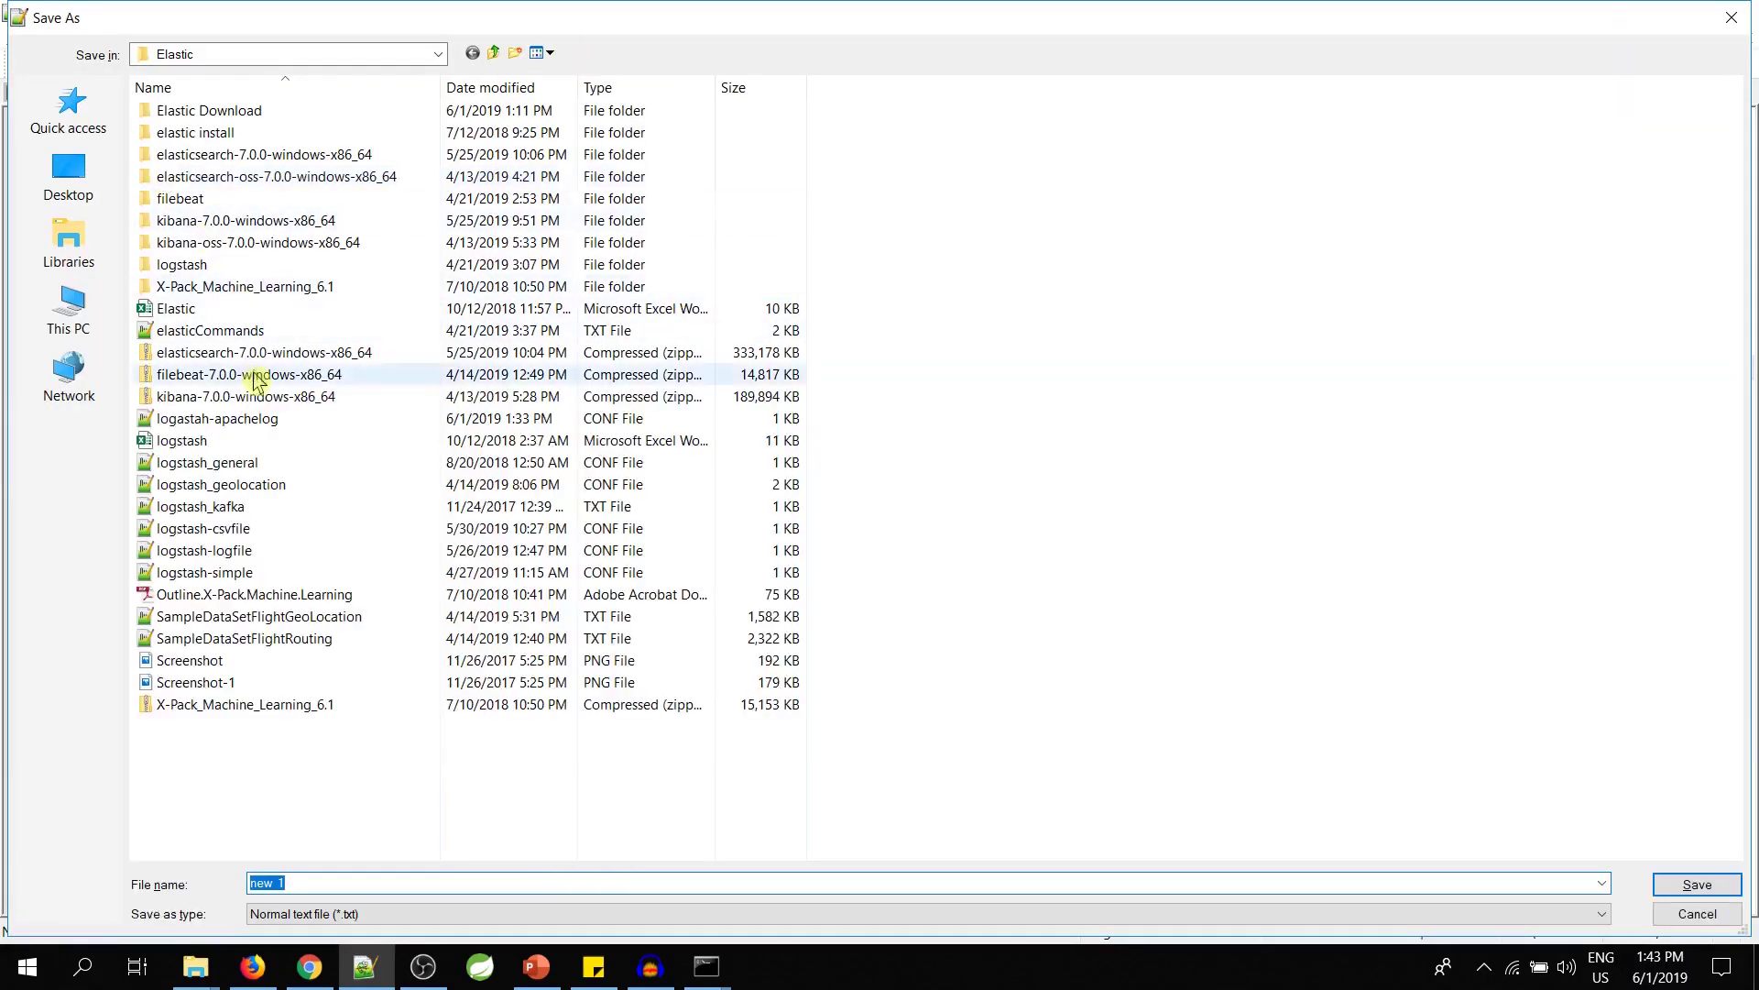
pyautogui.write('o')
pyautogui.press('BackSpace')
pyautogui.press('BackSpace')
pyautogui.write('logstash-apachelog.conf')
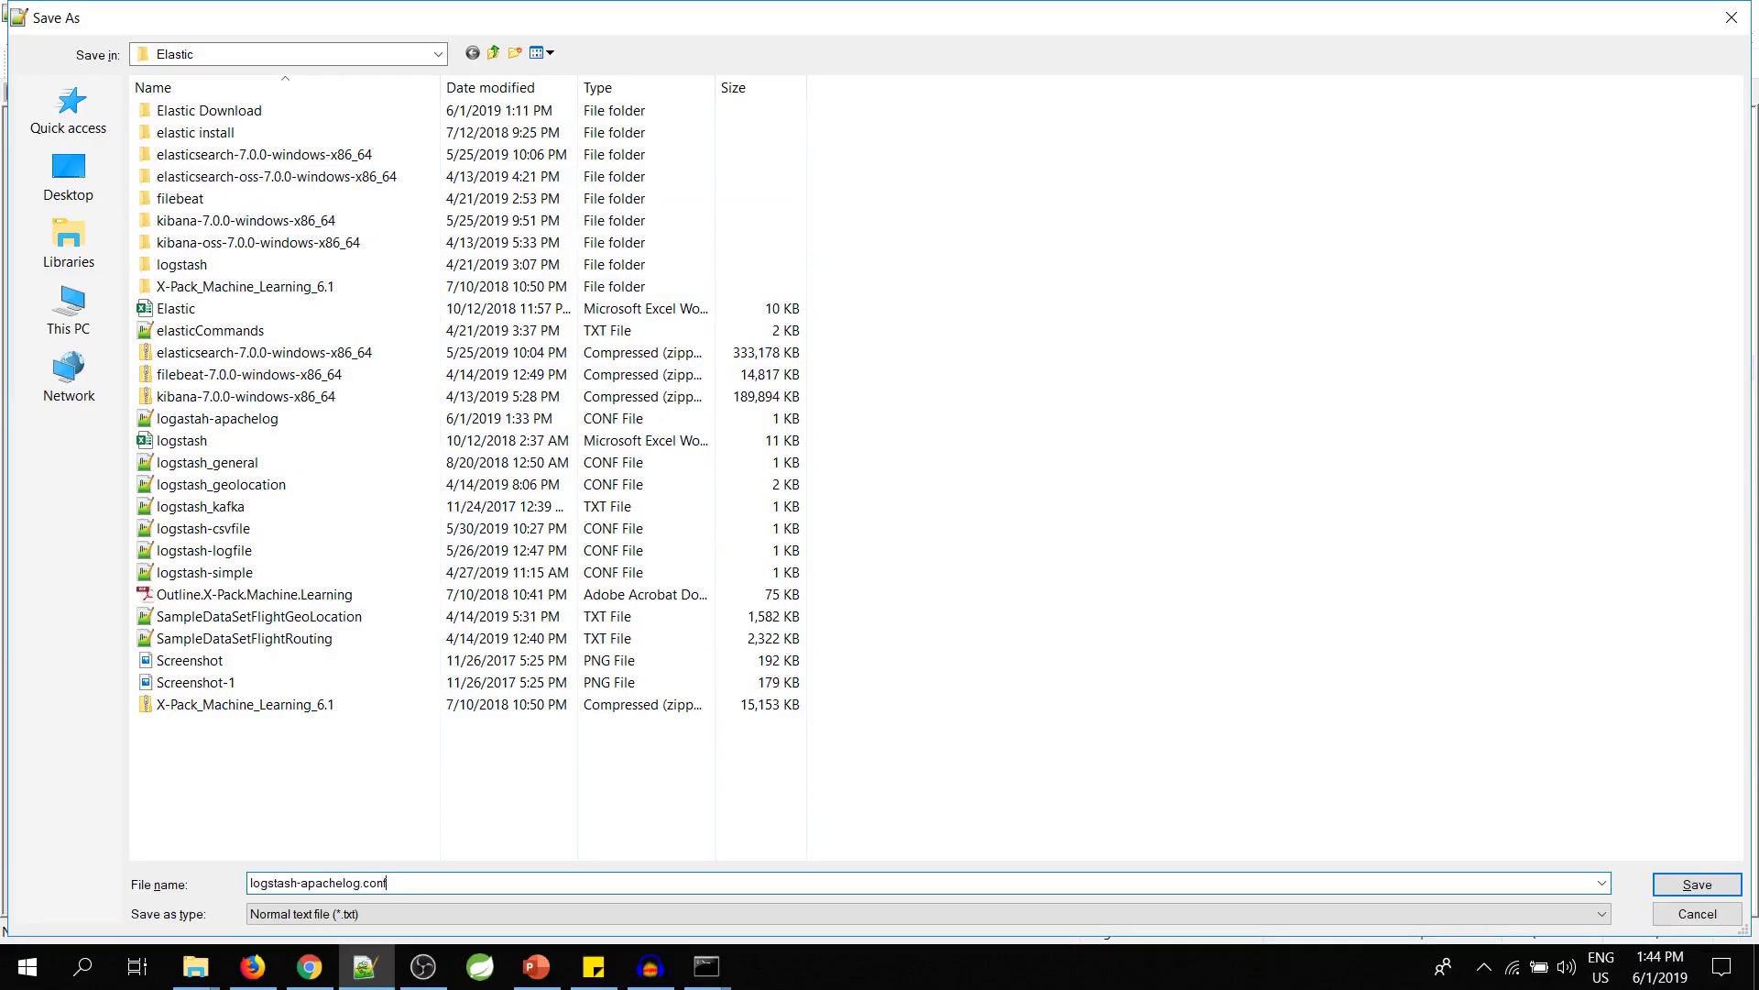
pyautogui.click(1695, 886)
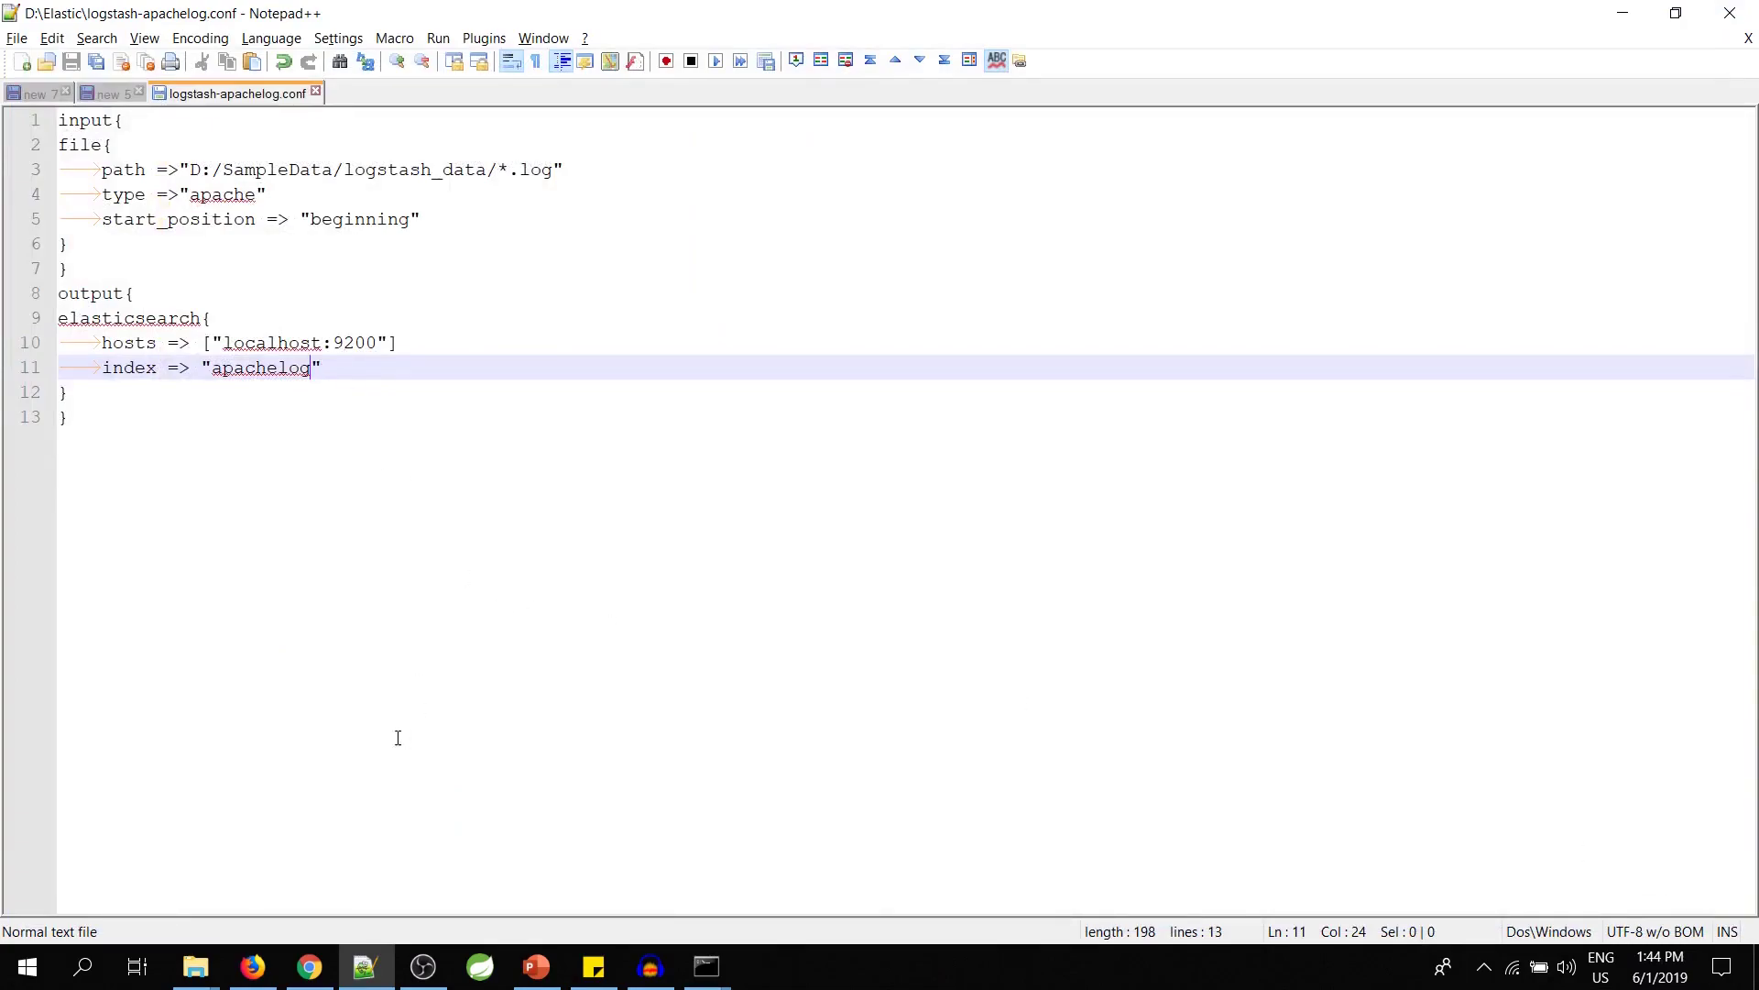
# - Find and launch Windows PowerShell, and maximize its window
pyautogui.click(87, 970)
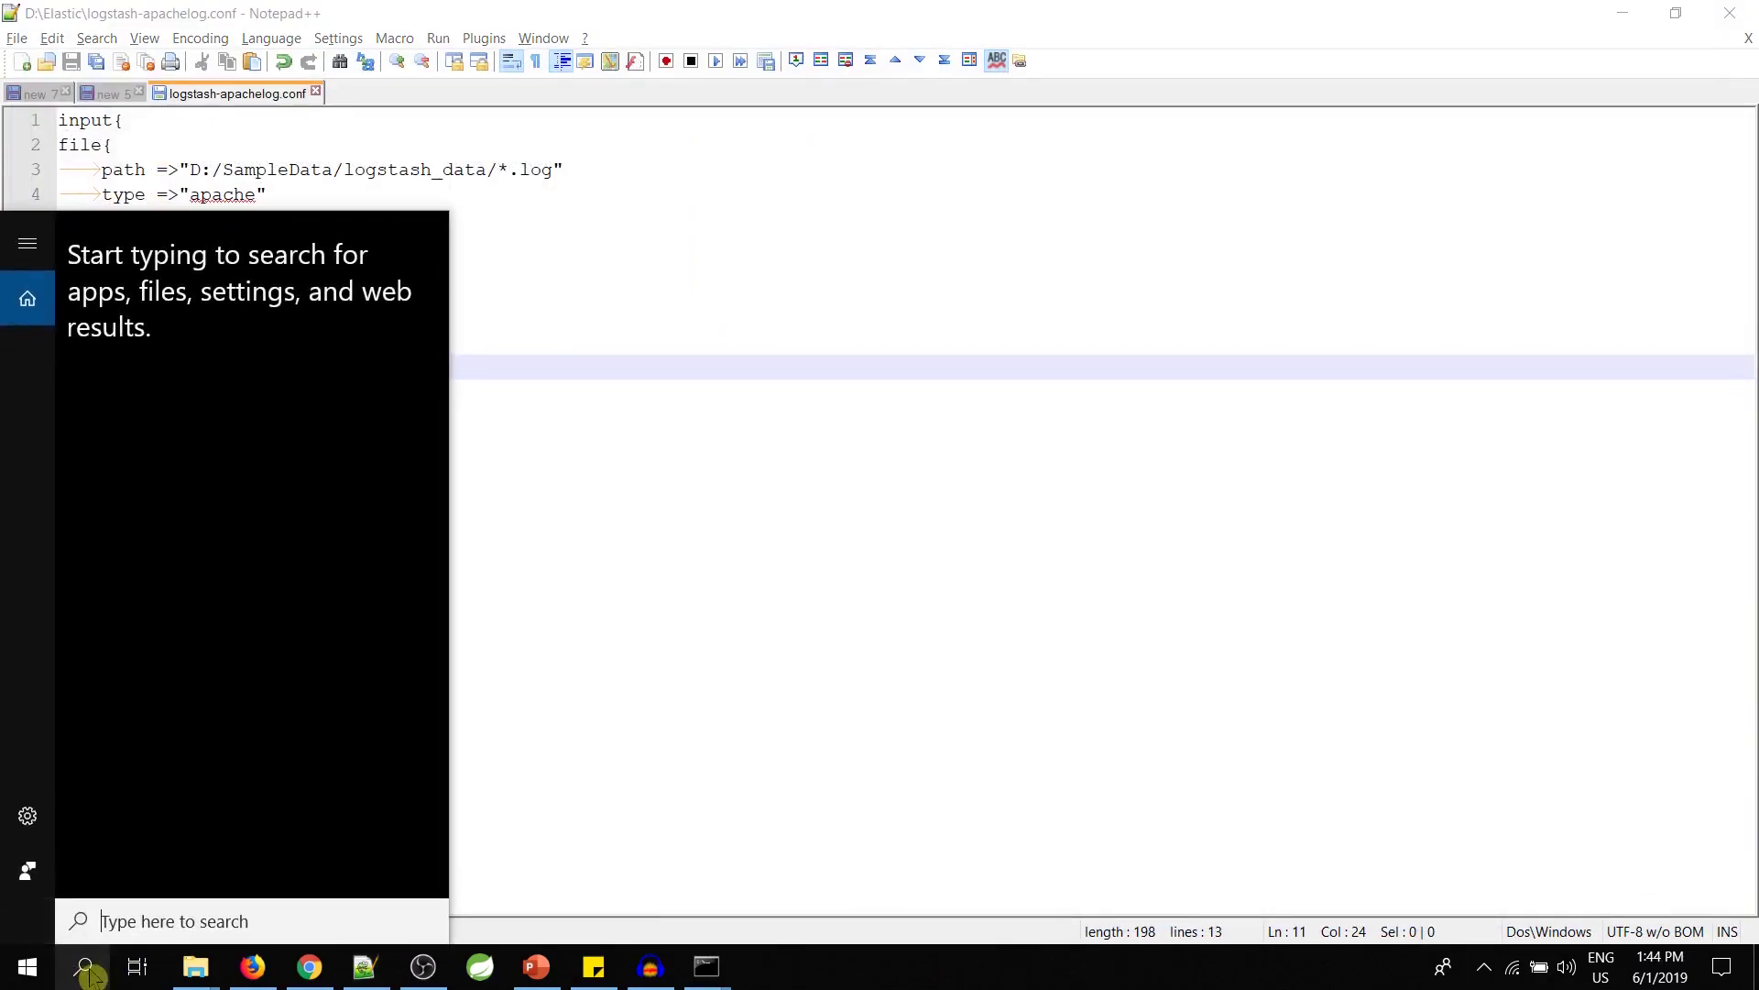
pyautogui.write('power')
pyautogui.press('Return')
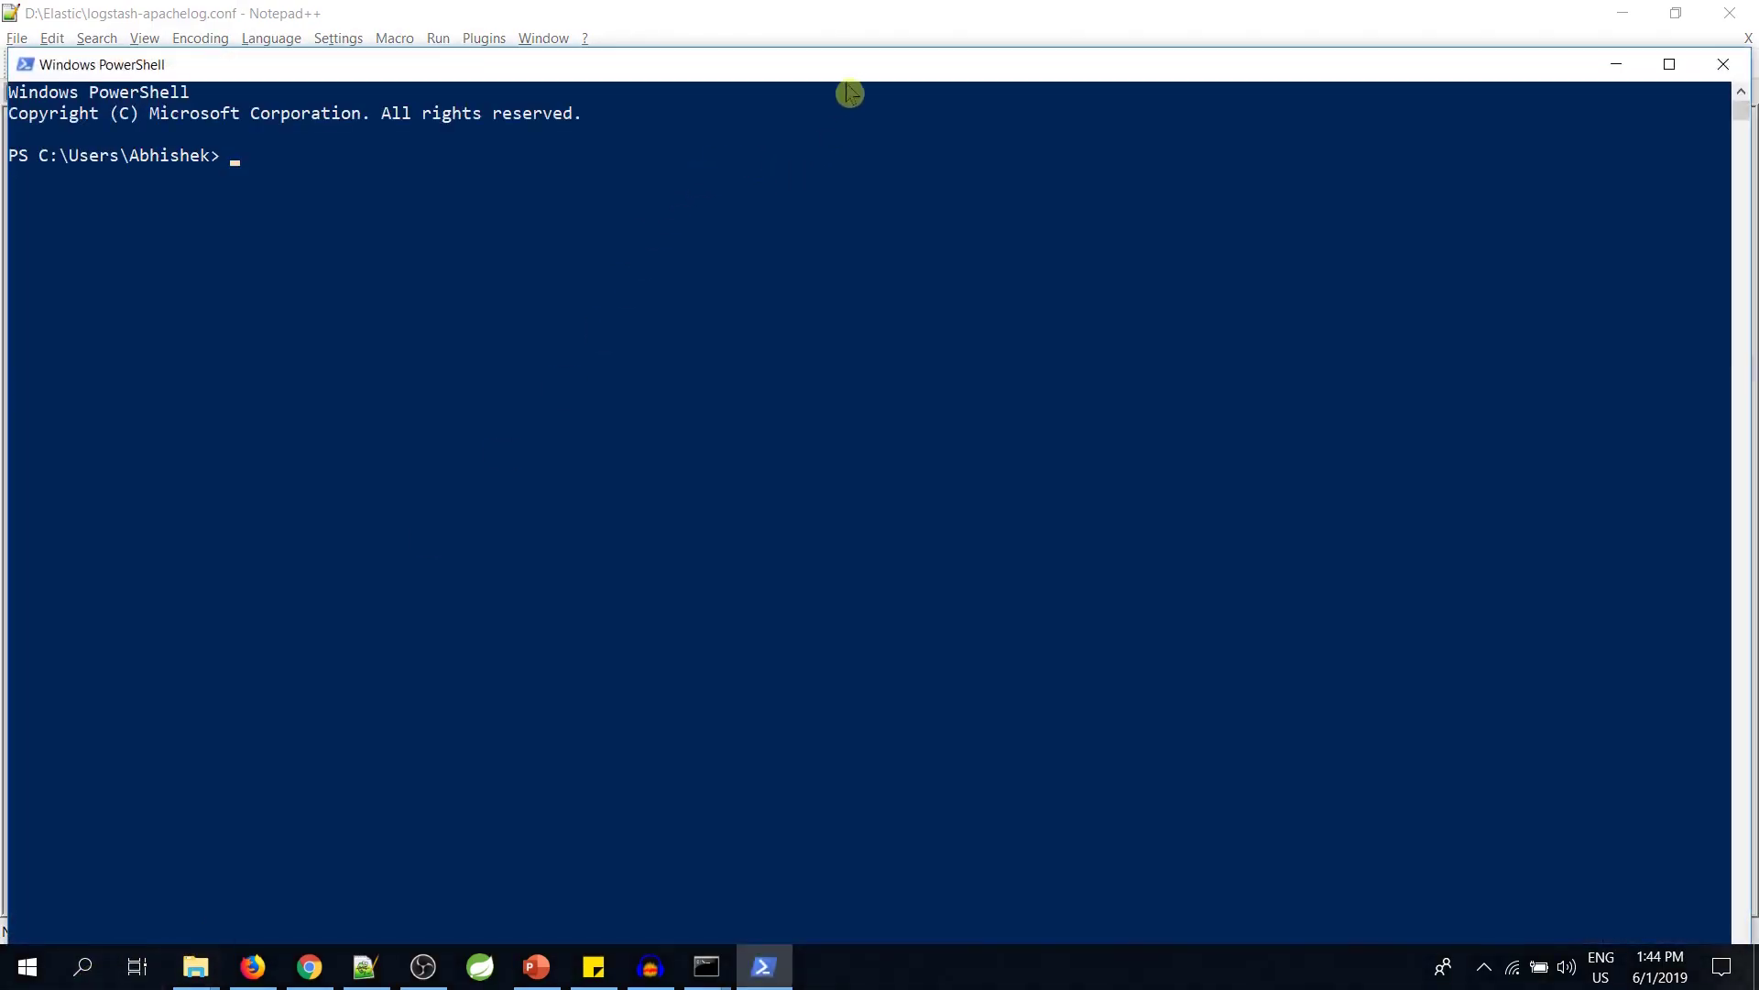
pyautogui.doubleClick(851, 68)
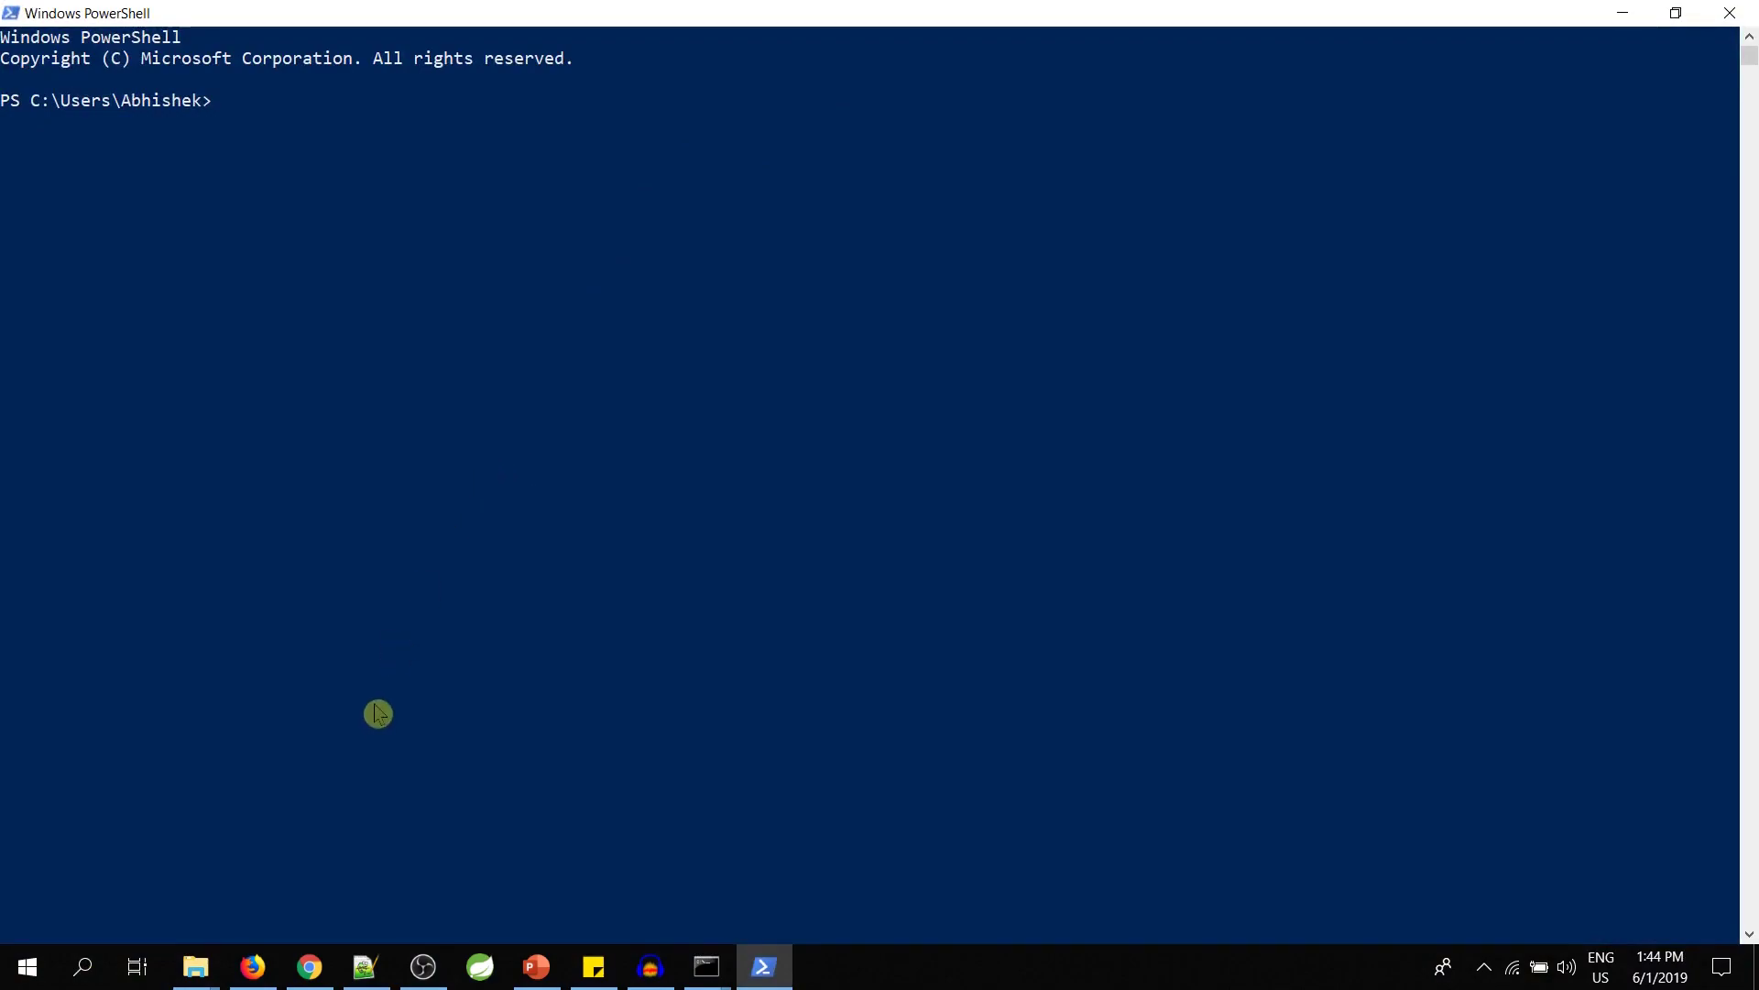
# - Switch to the File Explorer window showing the Elastic folder and copy the folder's path, D:\Elastic
pyautogui.moveTo(195, 967)
pyautogui.click(377, 866)
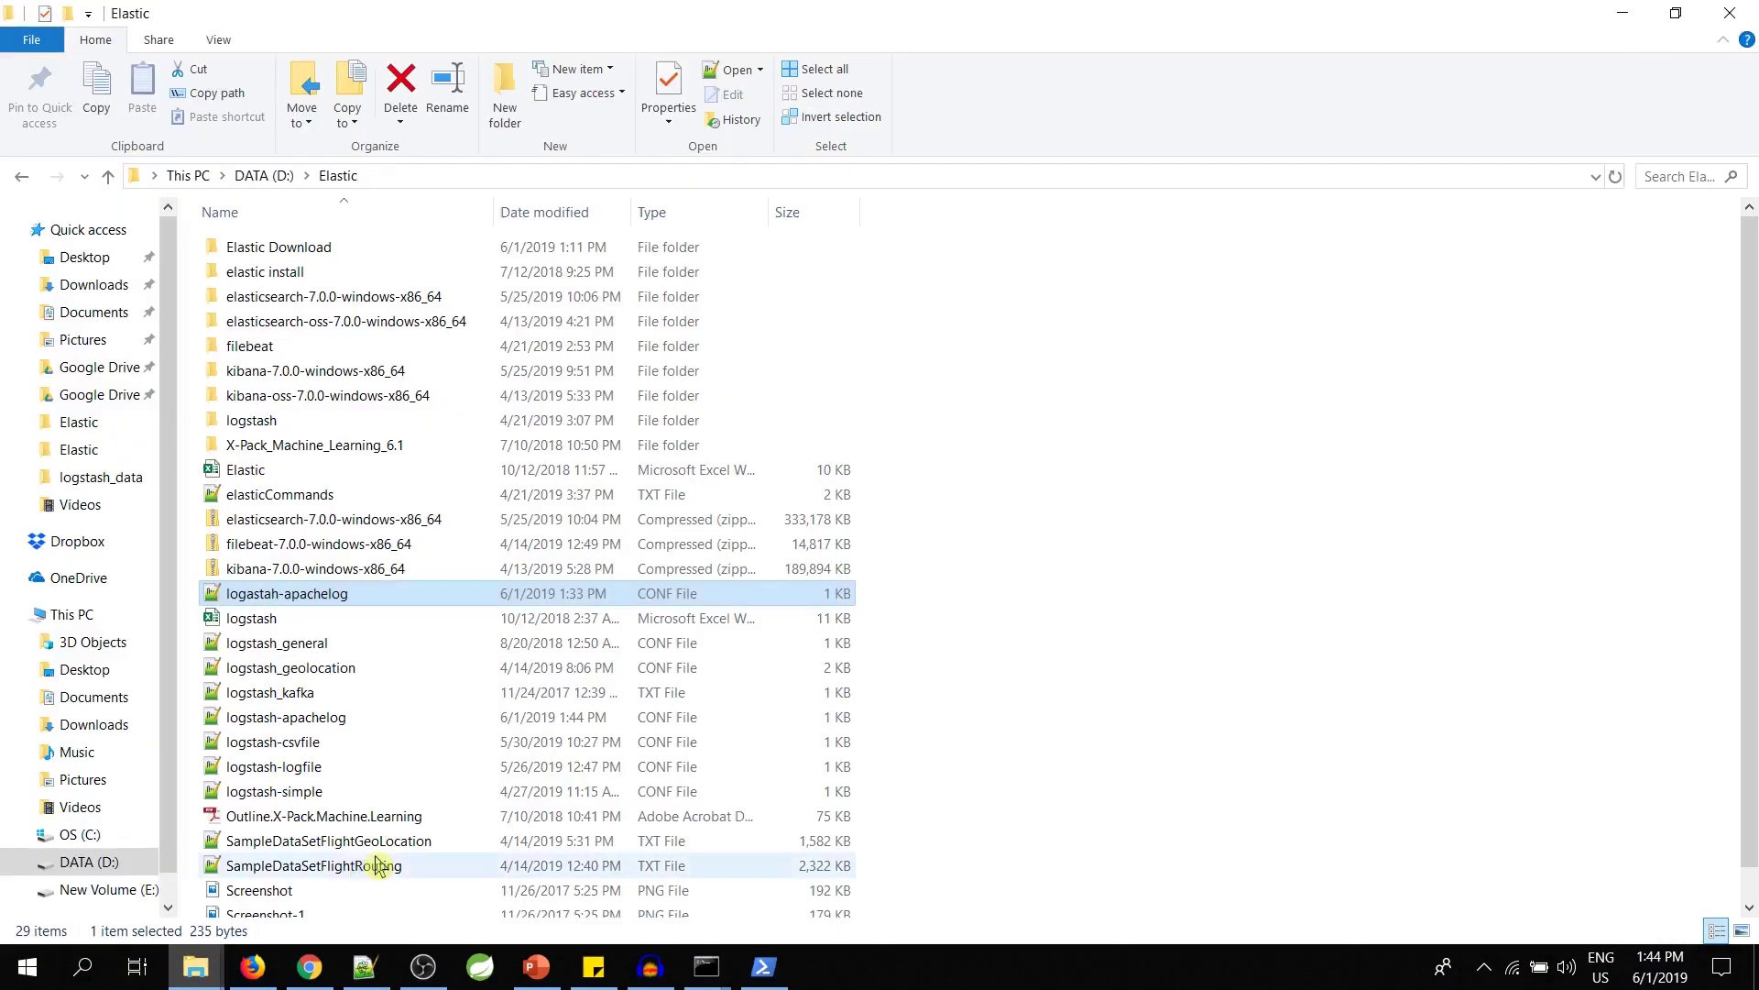
pyautogui.click(425, 178)
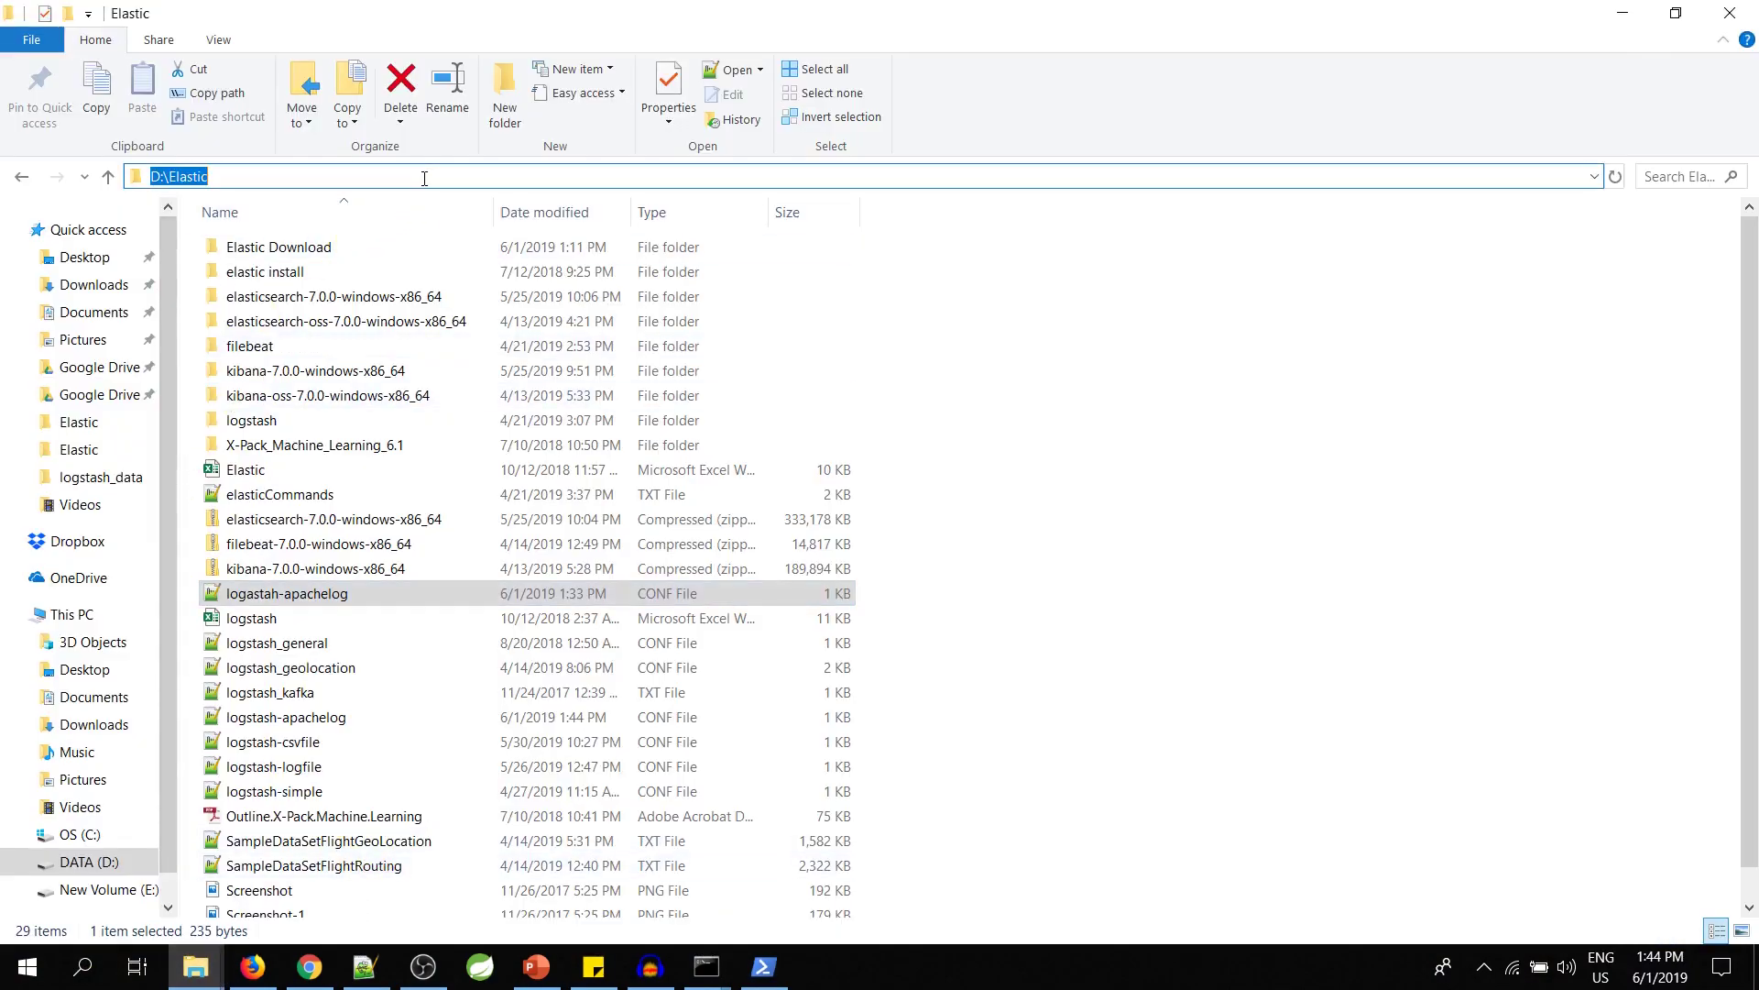
pyautogui.click(264, 427)
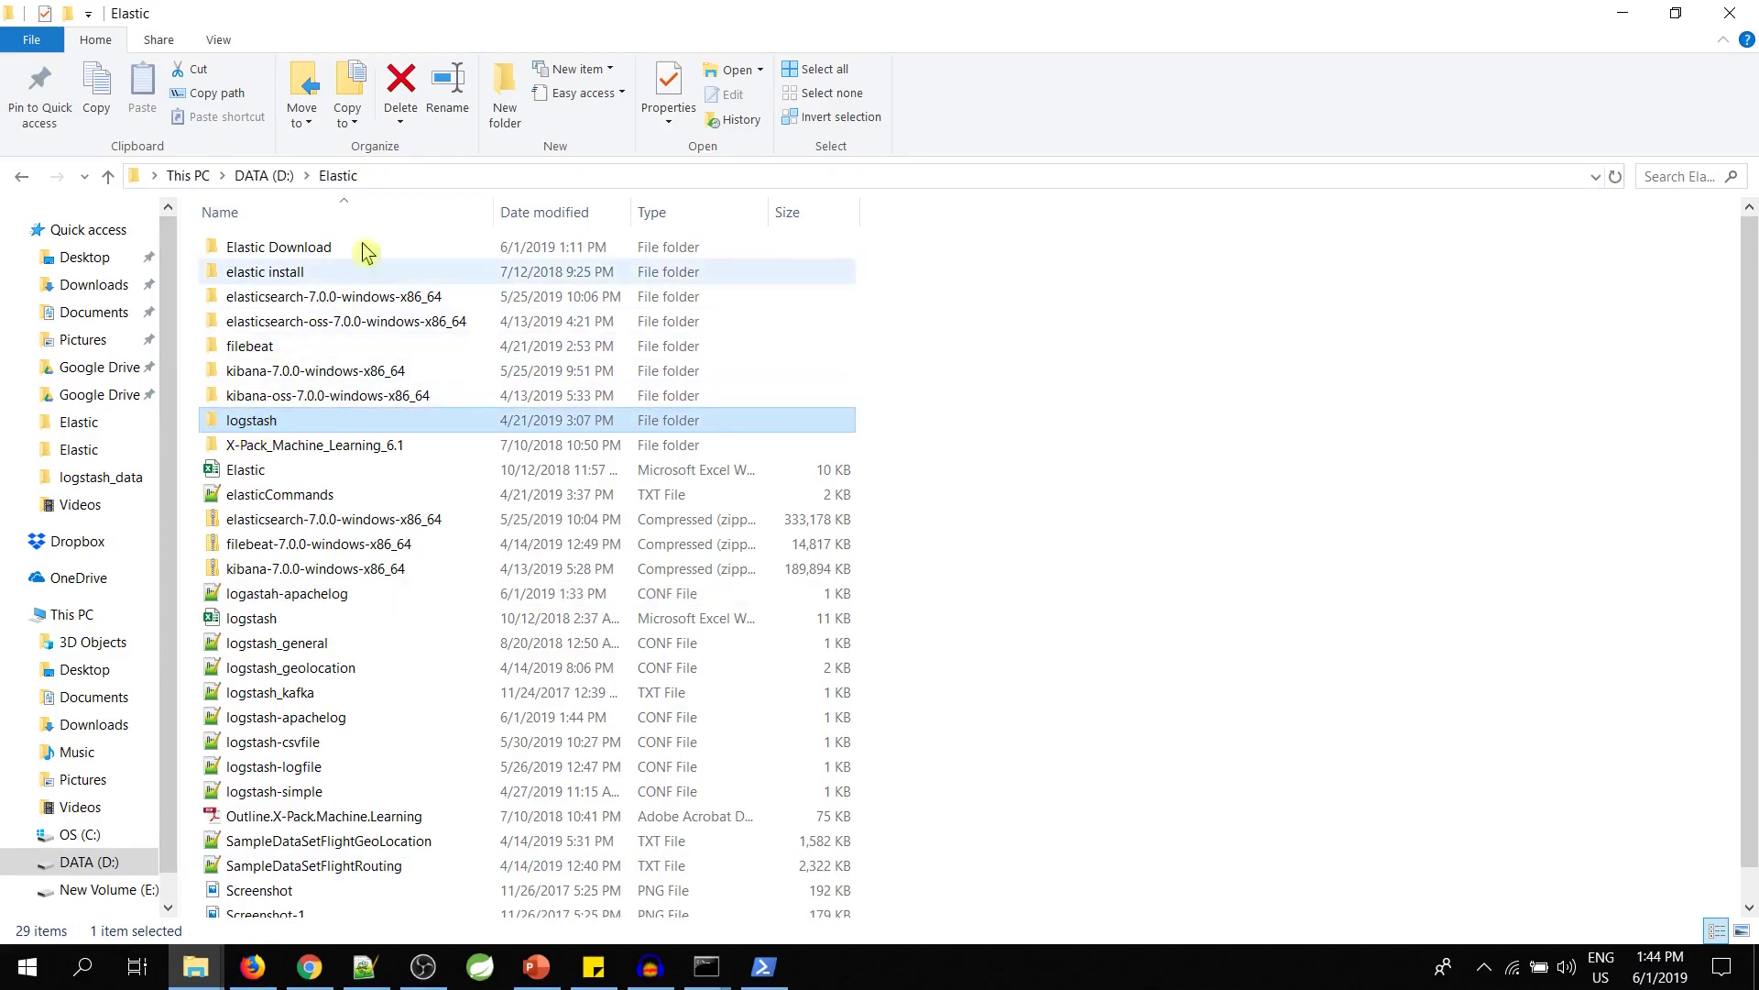
pyautogui.click(410, 174)
pyautogui.hotkey('ctrl', 'c')
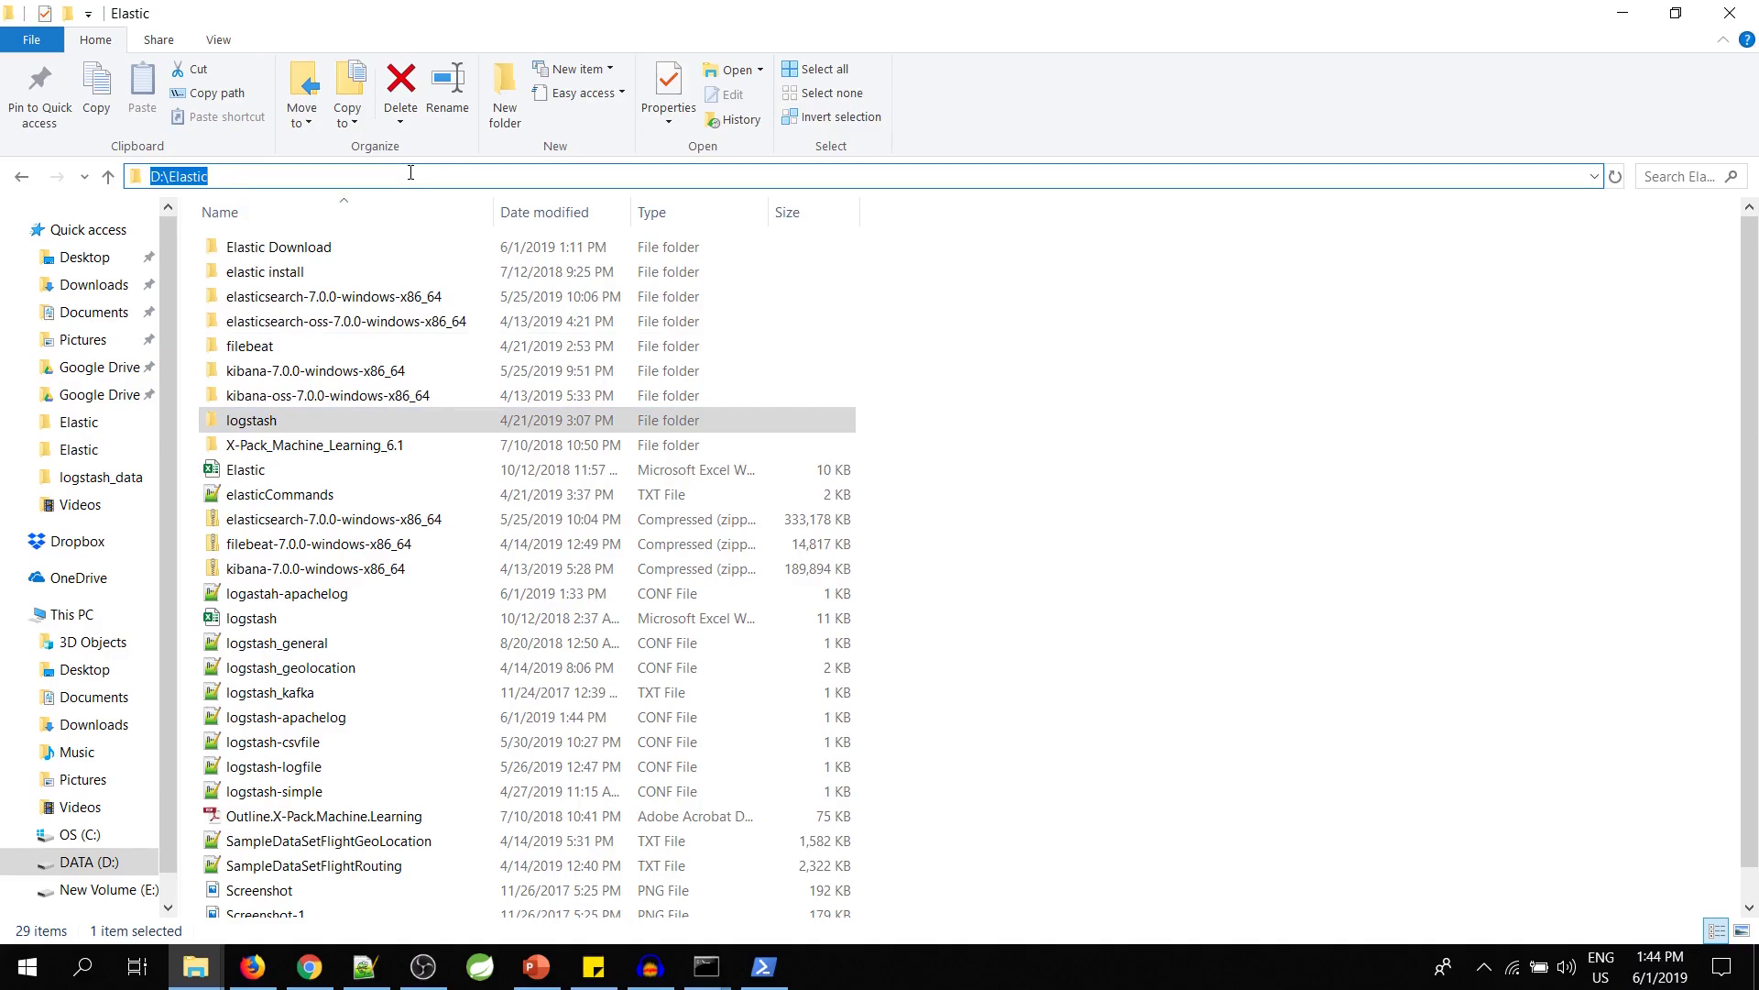
# - Back in PowerShell, change the directory to D:\Elastic and list its contents
pyautogui.click(764, 967)
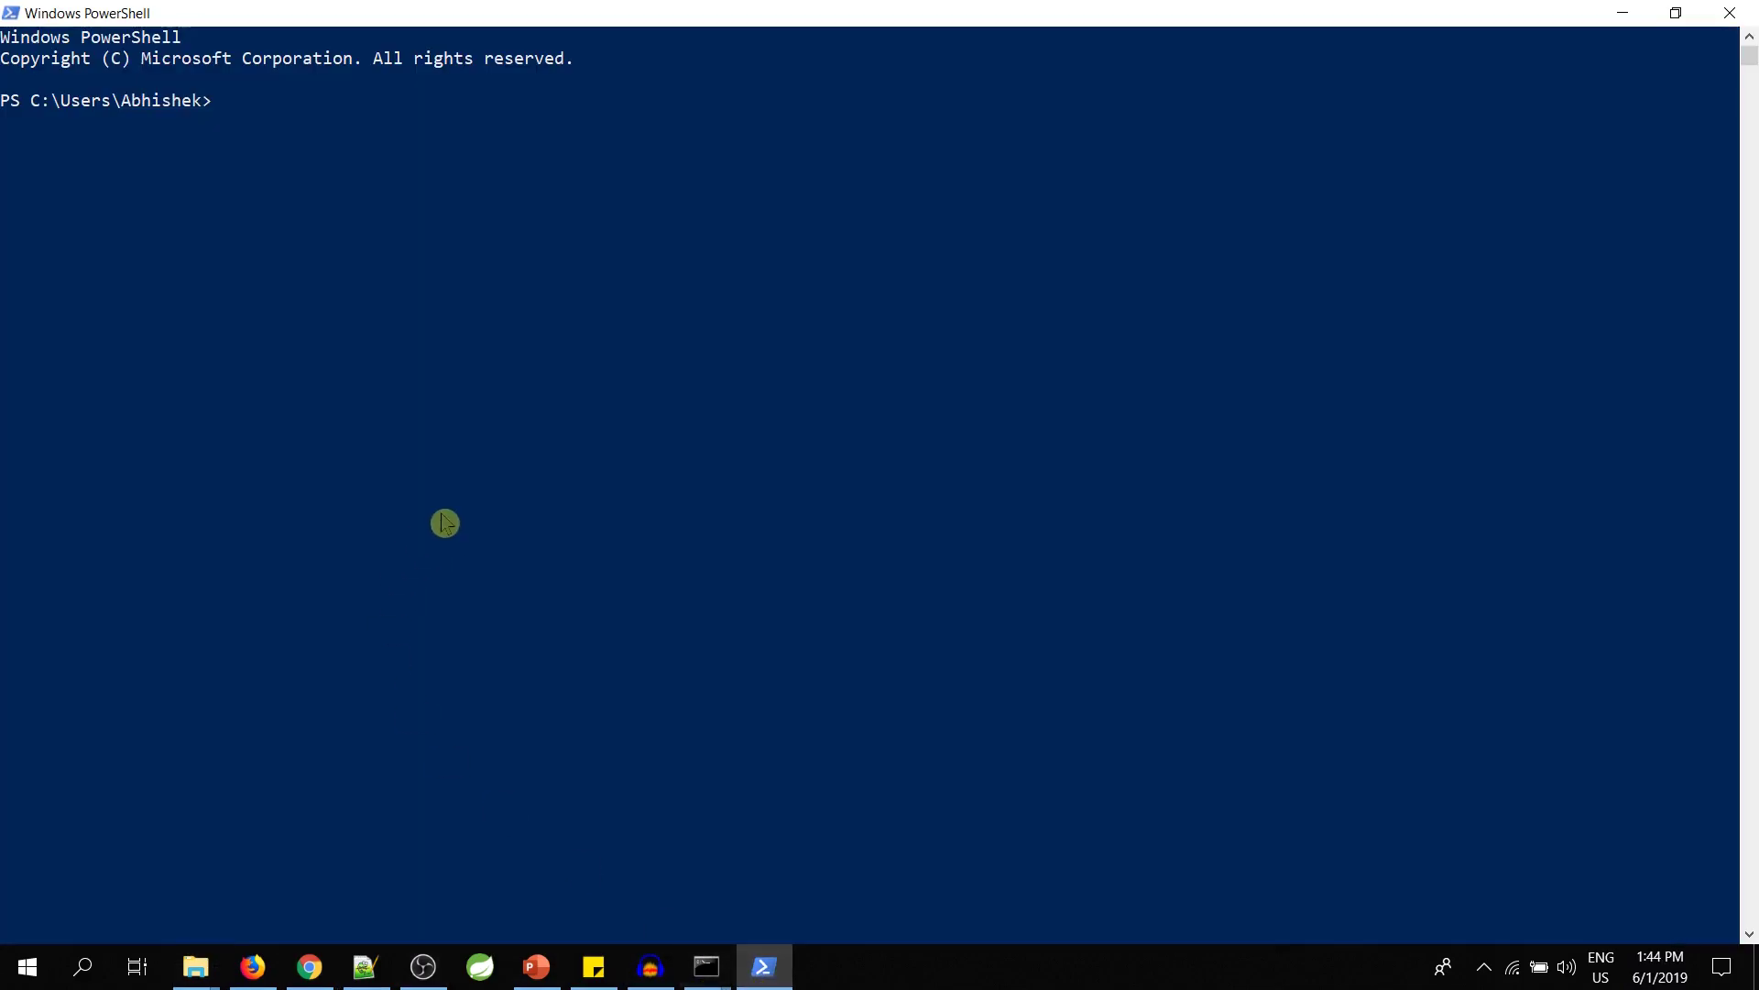
pyautogui.write('cd')
pyautogui.hotkey('ctrl', 'v')
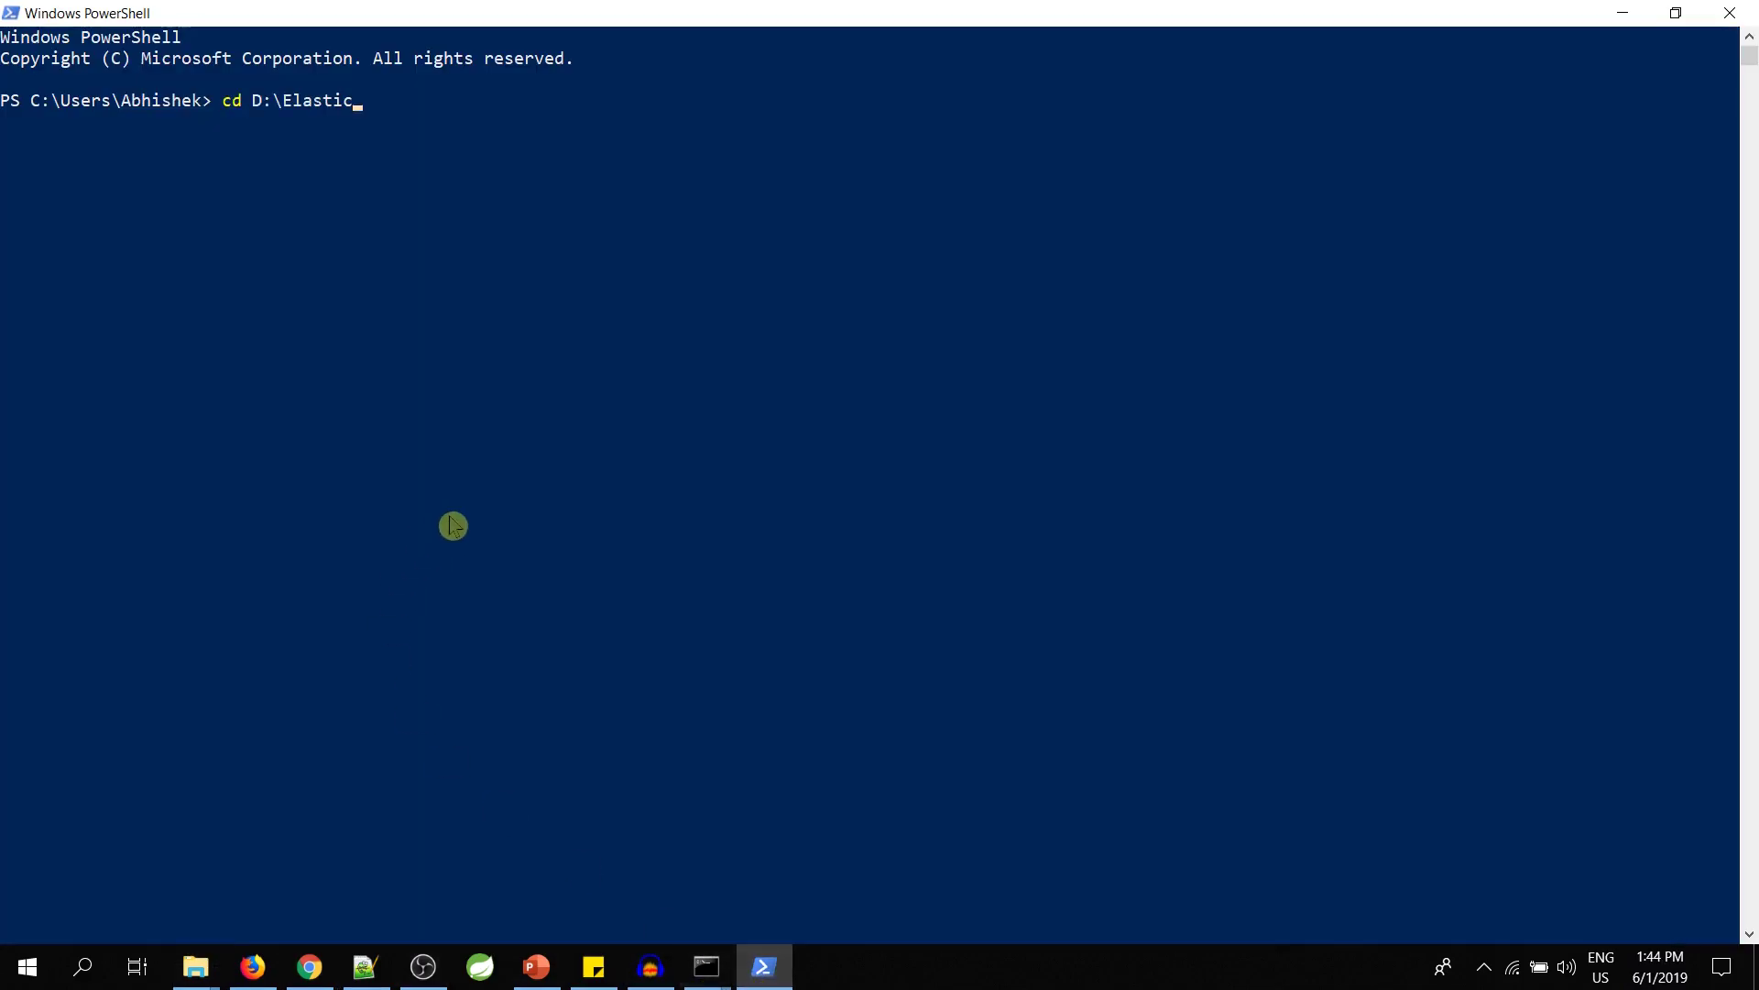
pyautogui.press('Return')
pyautogui.write('ls')
pyautogui.press('Return')
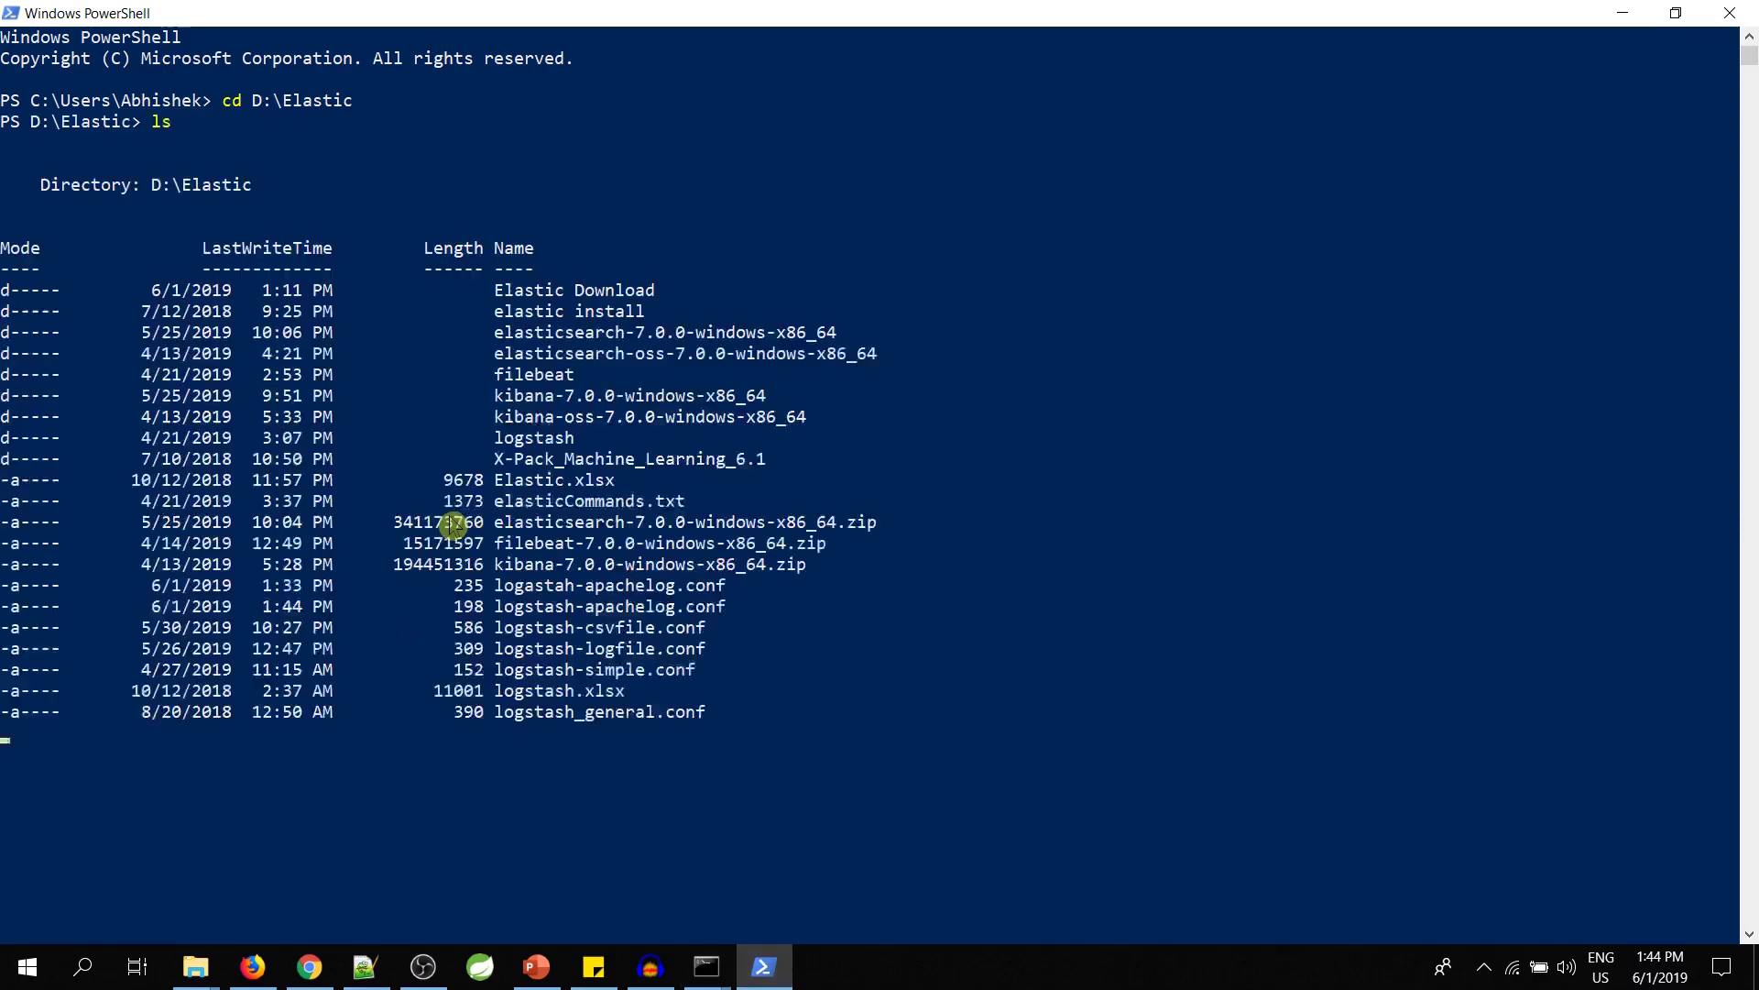
# - Run Logstash with the new configuration using the command .\logstash\bin\logstash -f logstash-apachelog.conf
pyautogui.moveTo(495, 417); pyautogui.dragTo(571, 417)
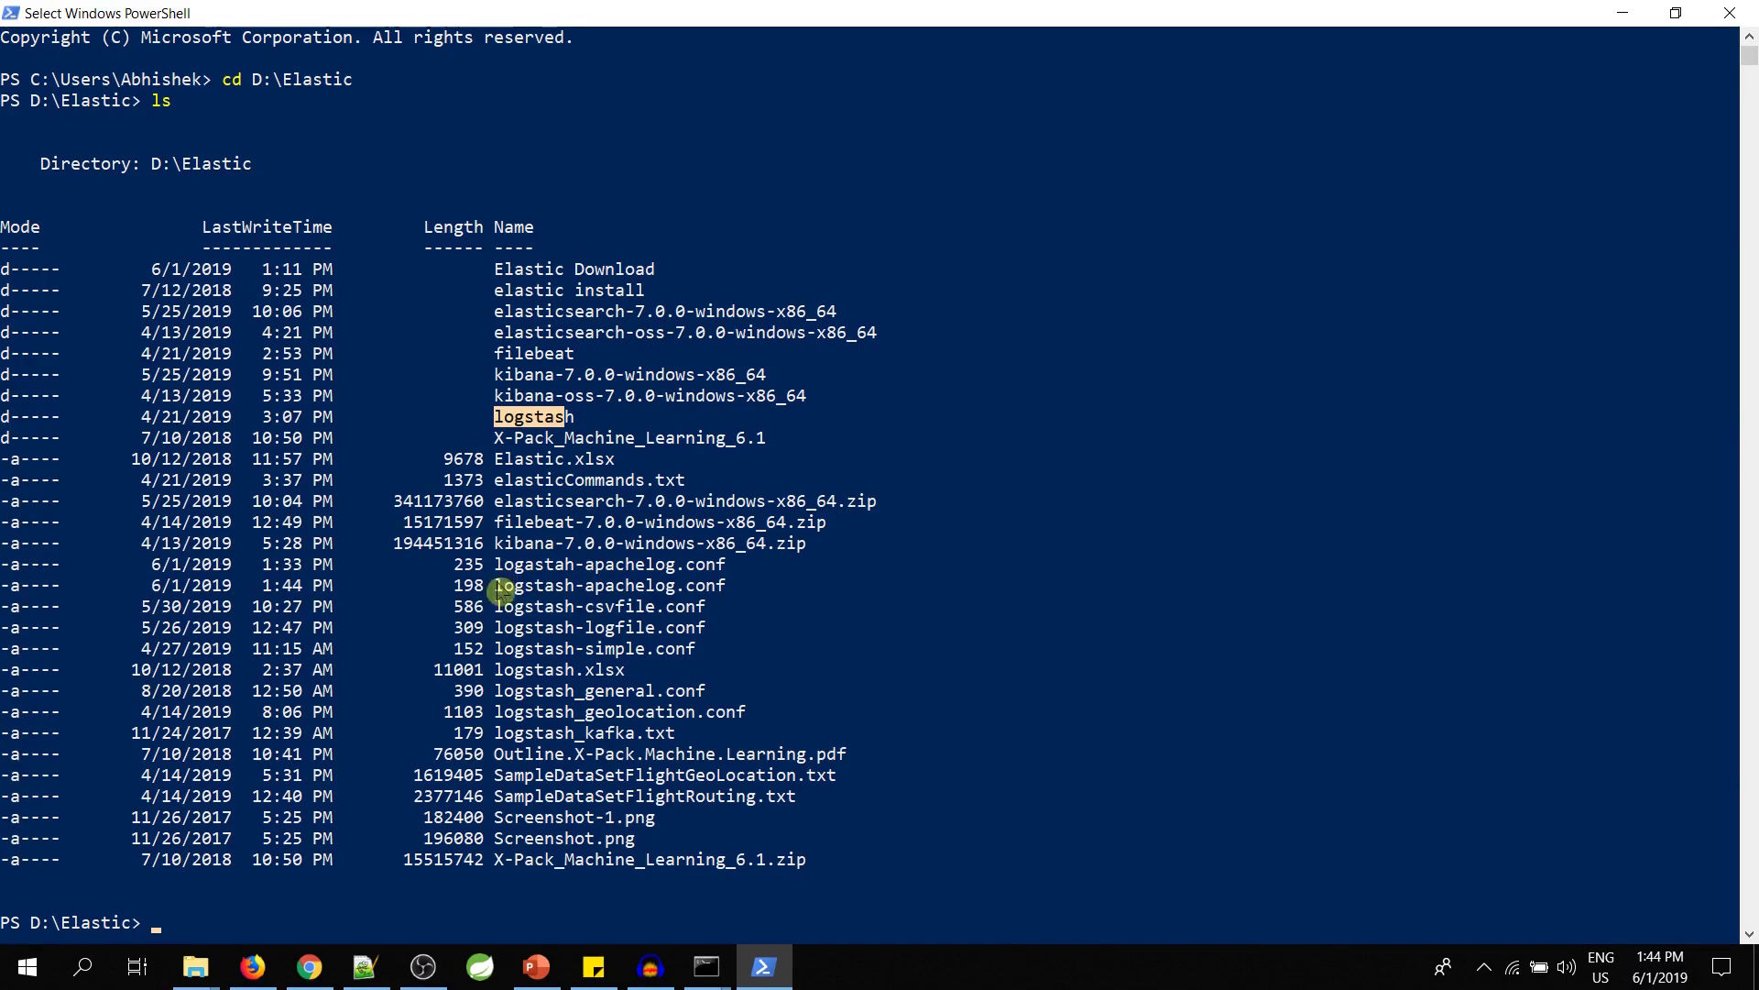
pyautogui.moveTo(496, 587); pyautogui.dragTo(724, 591)
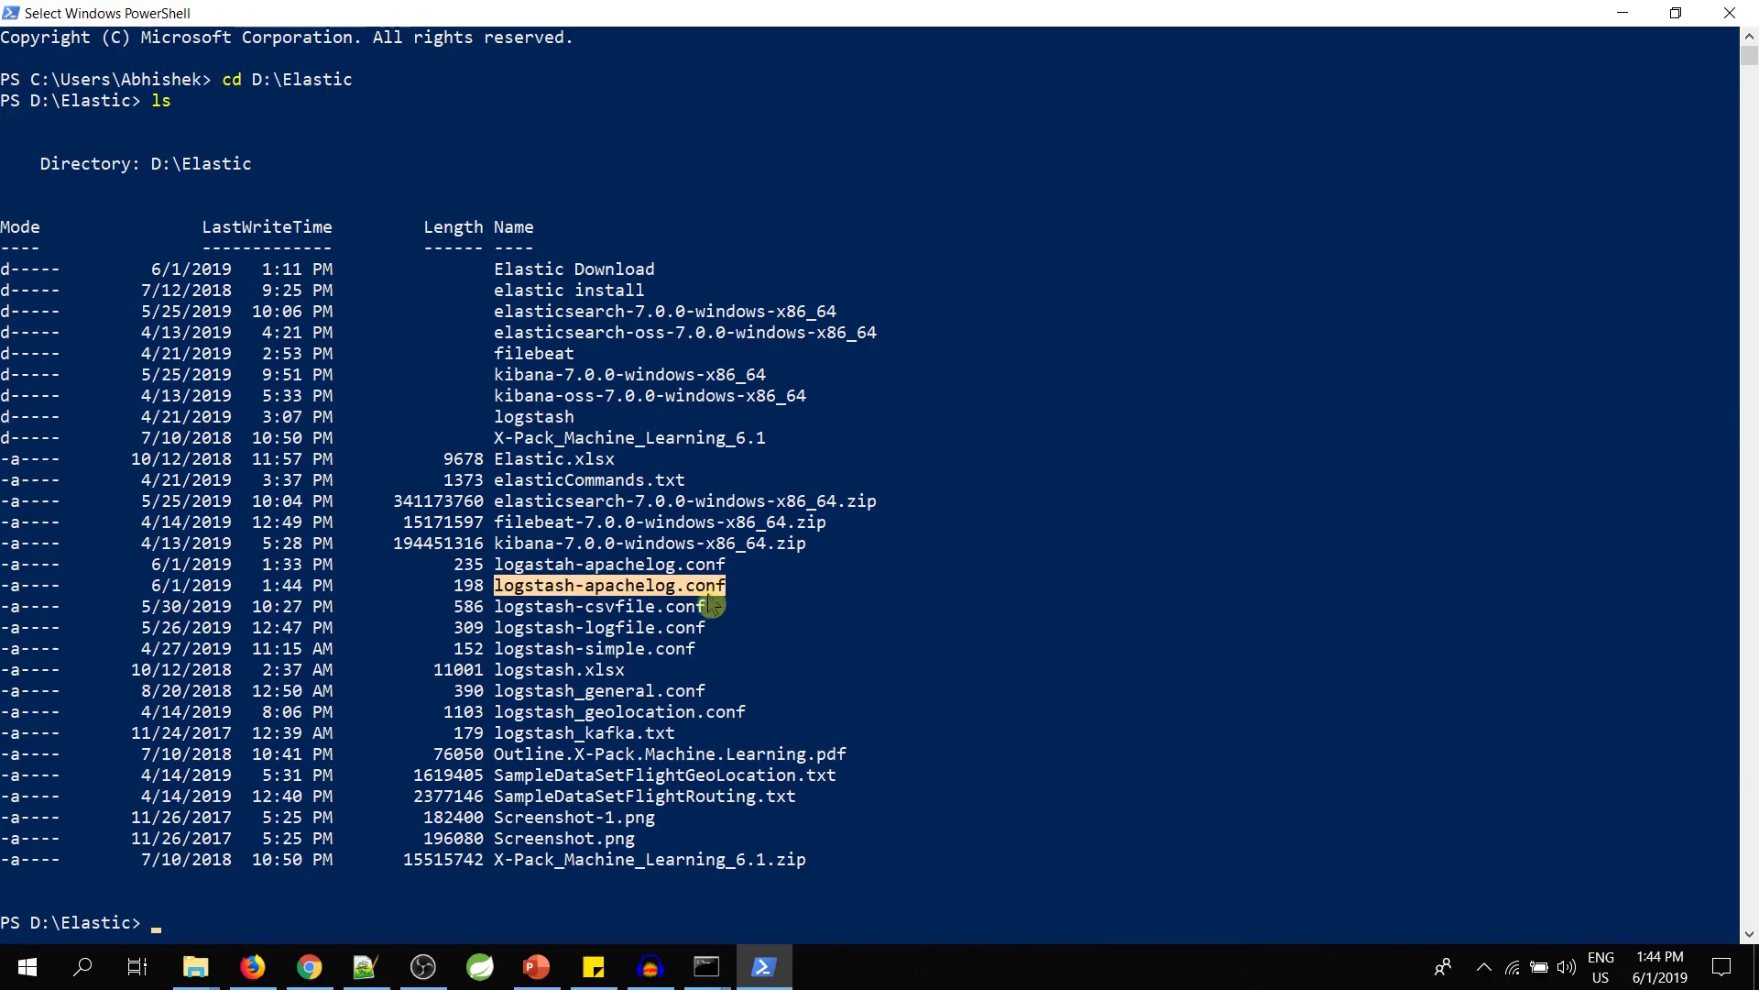
pyautogui.hotkey('ctrl', 'c')
pyautogui.write('lo')
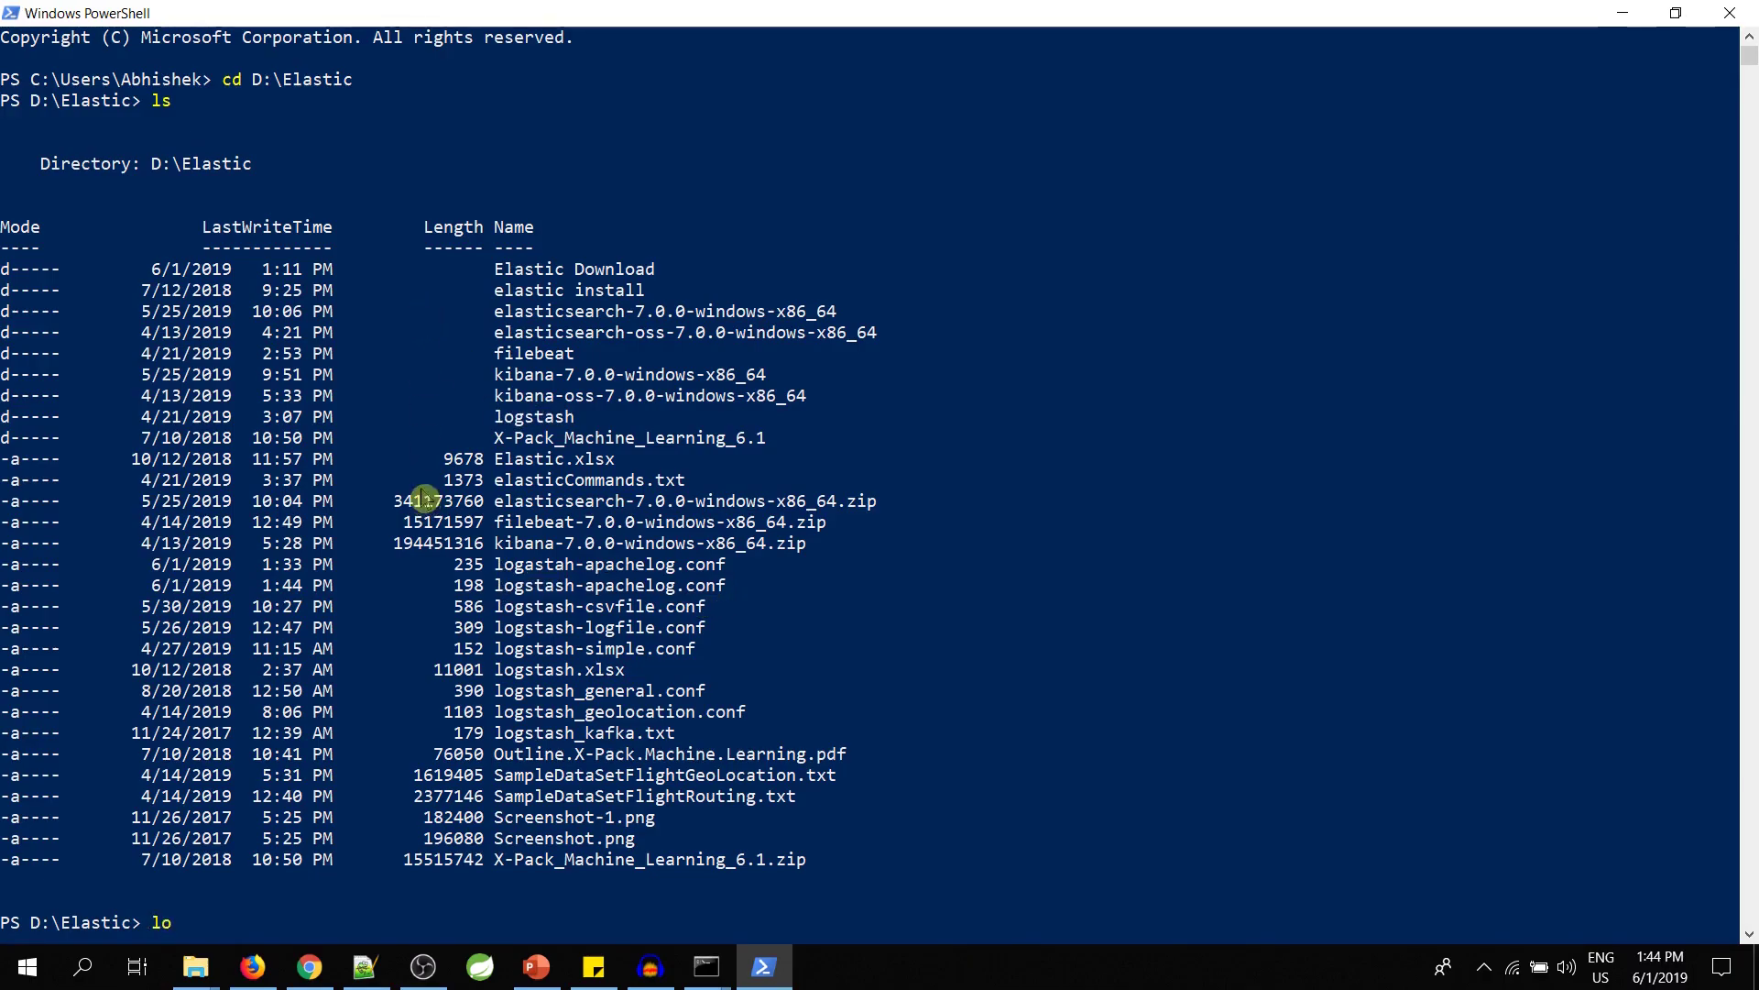
pyautogui.write('gsta')
pyautogui.press('Tab')
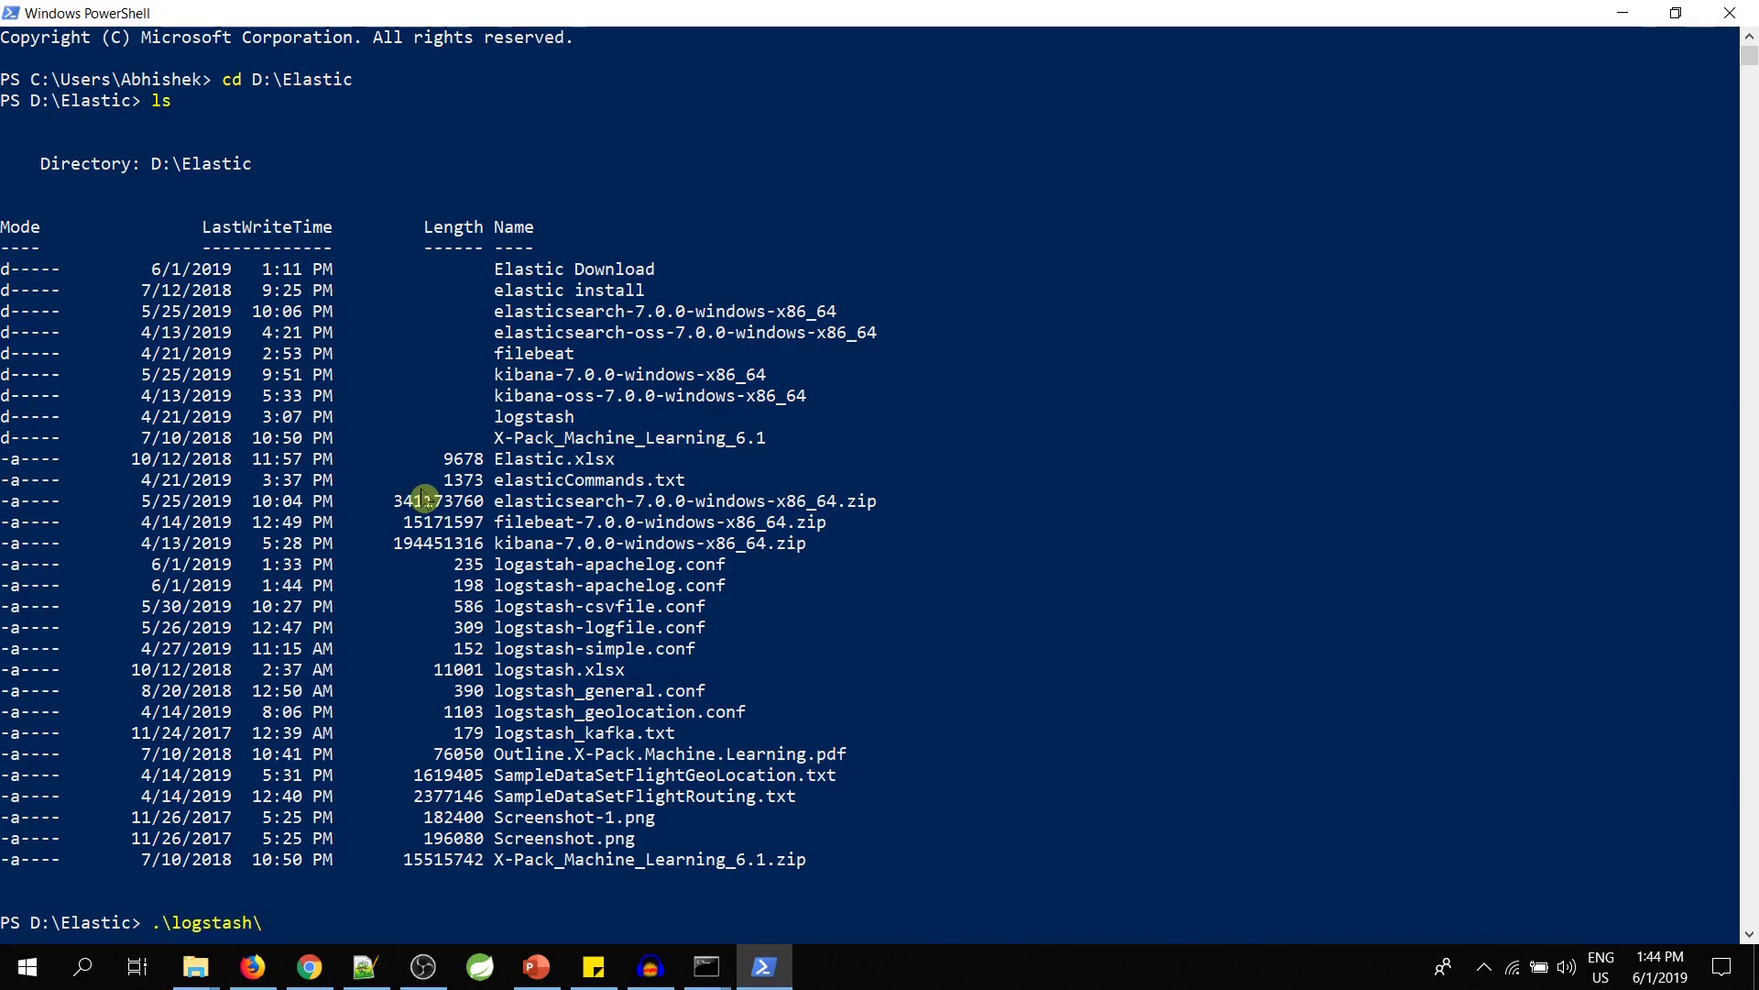
pyautogui.write('bin\\logstash -f')
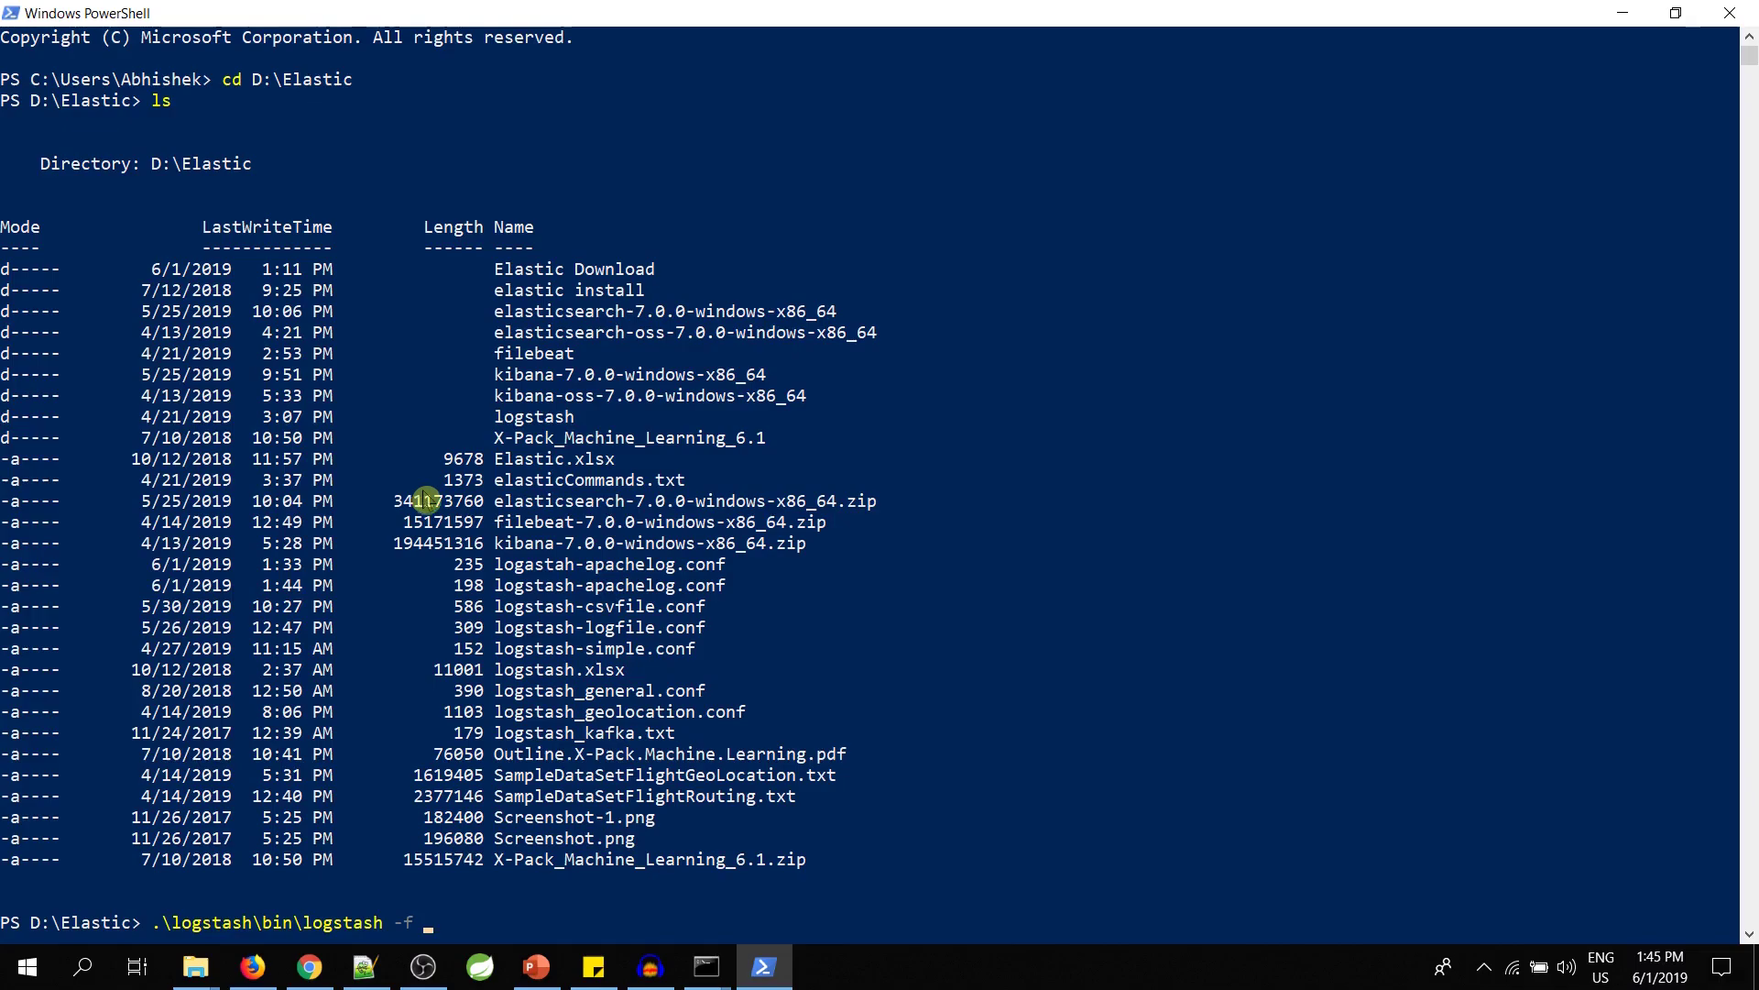
pyautogui.doubleClick(561, 594)
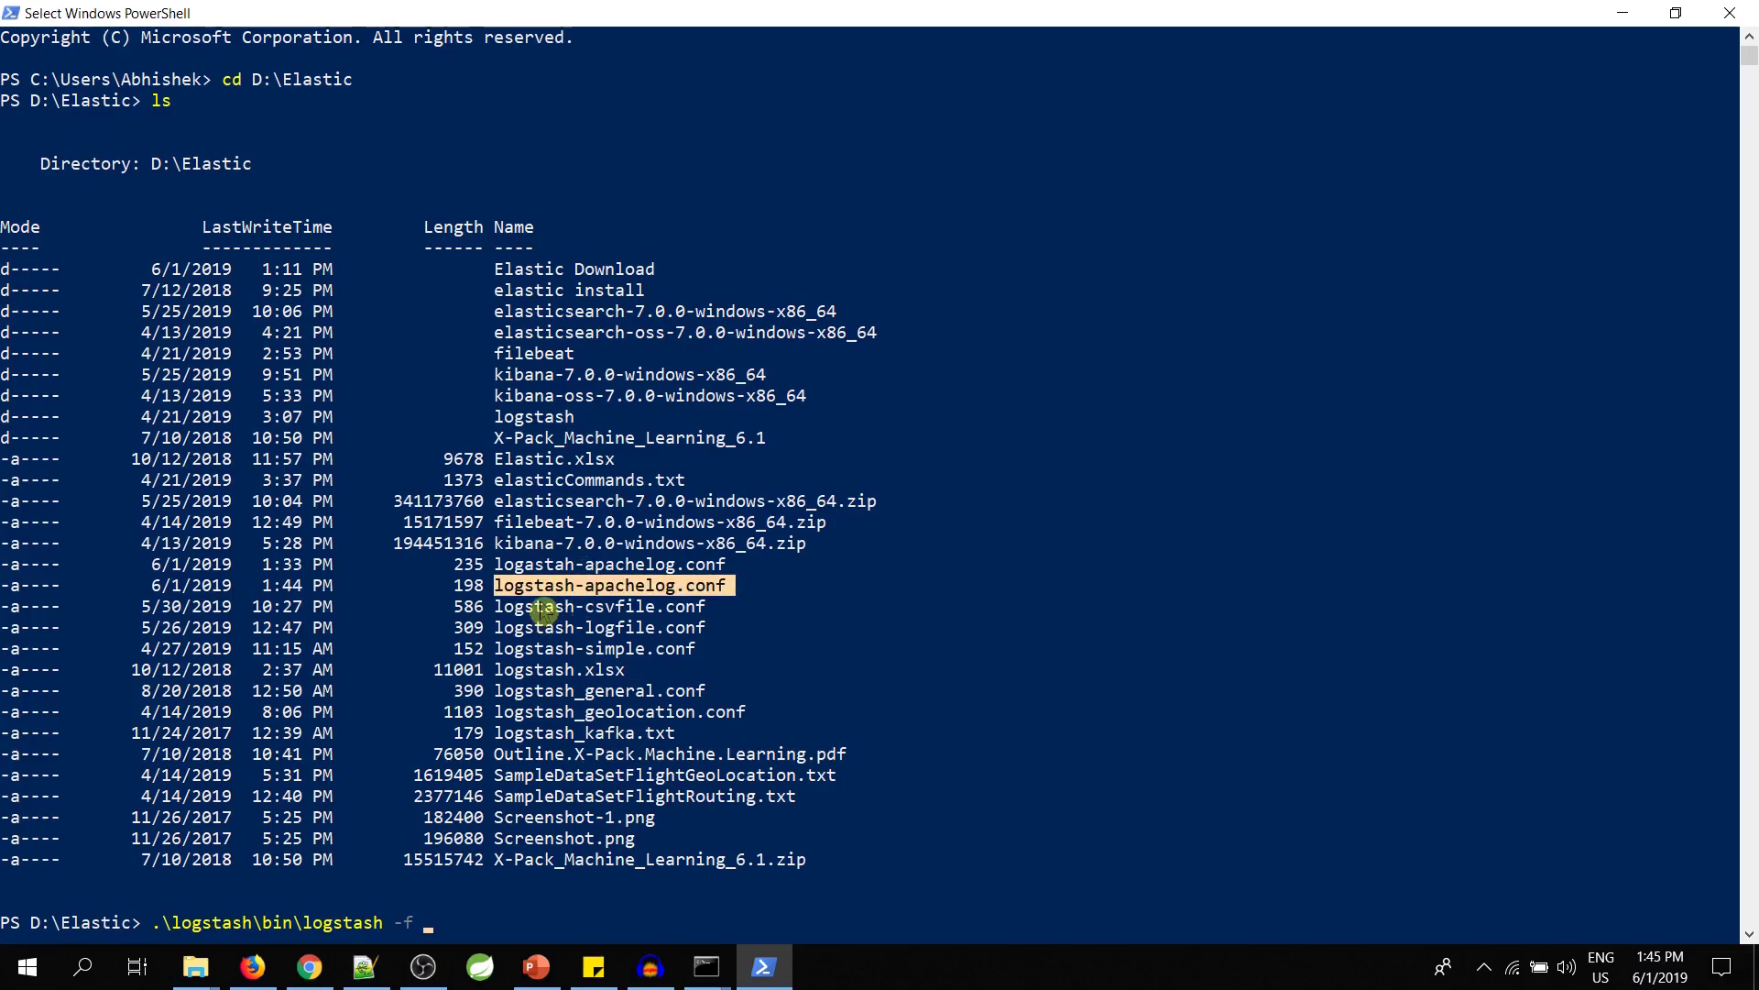
pyautogui.rightClick(544, 610)
pyautogui.rightClick(574, 541)
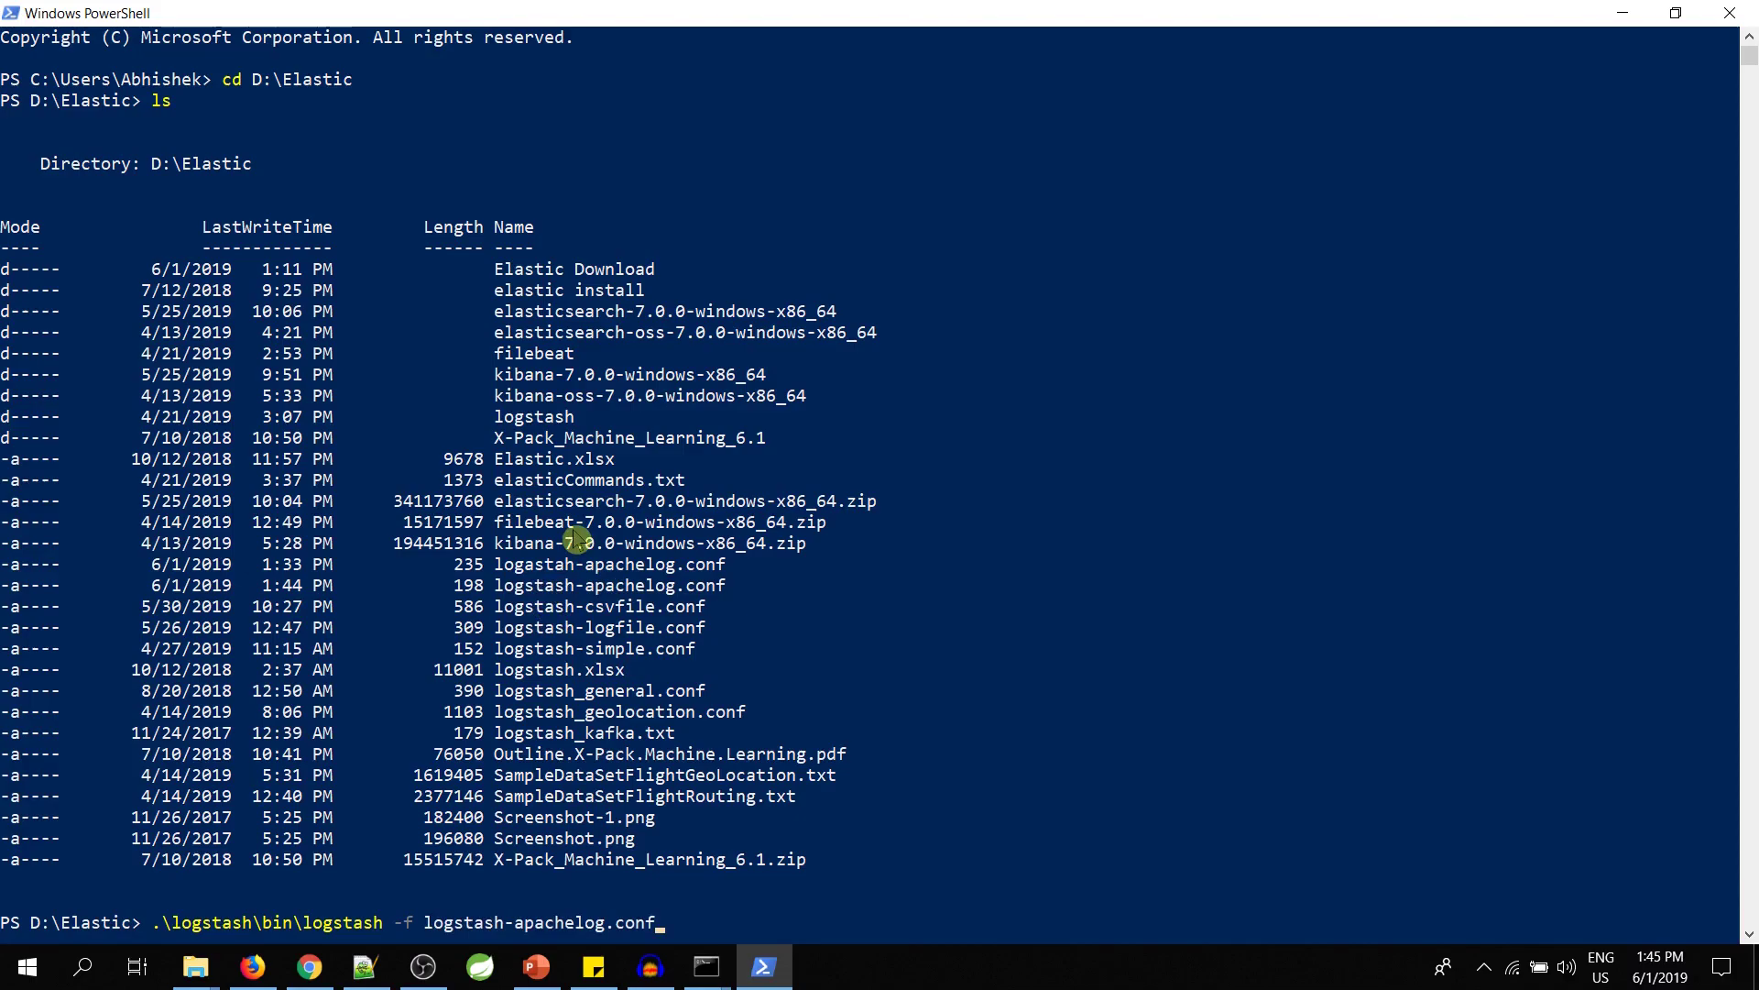
pyautogui.press('Return')
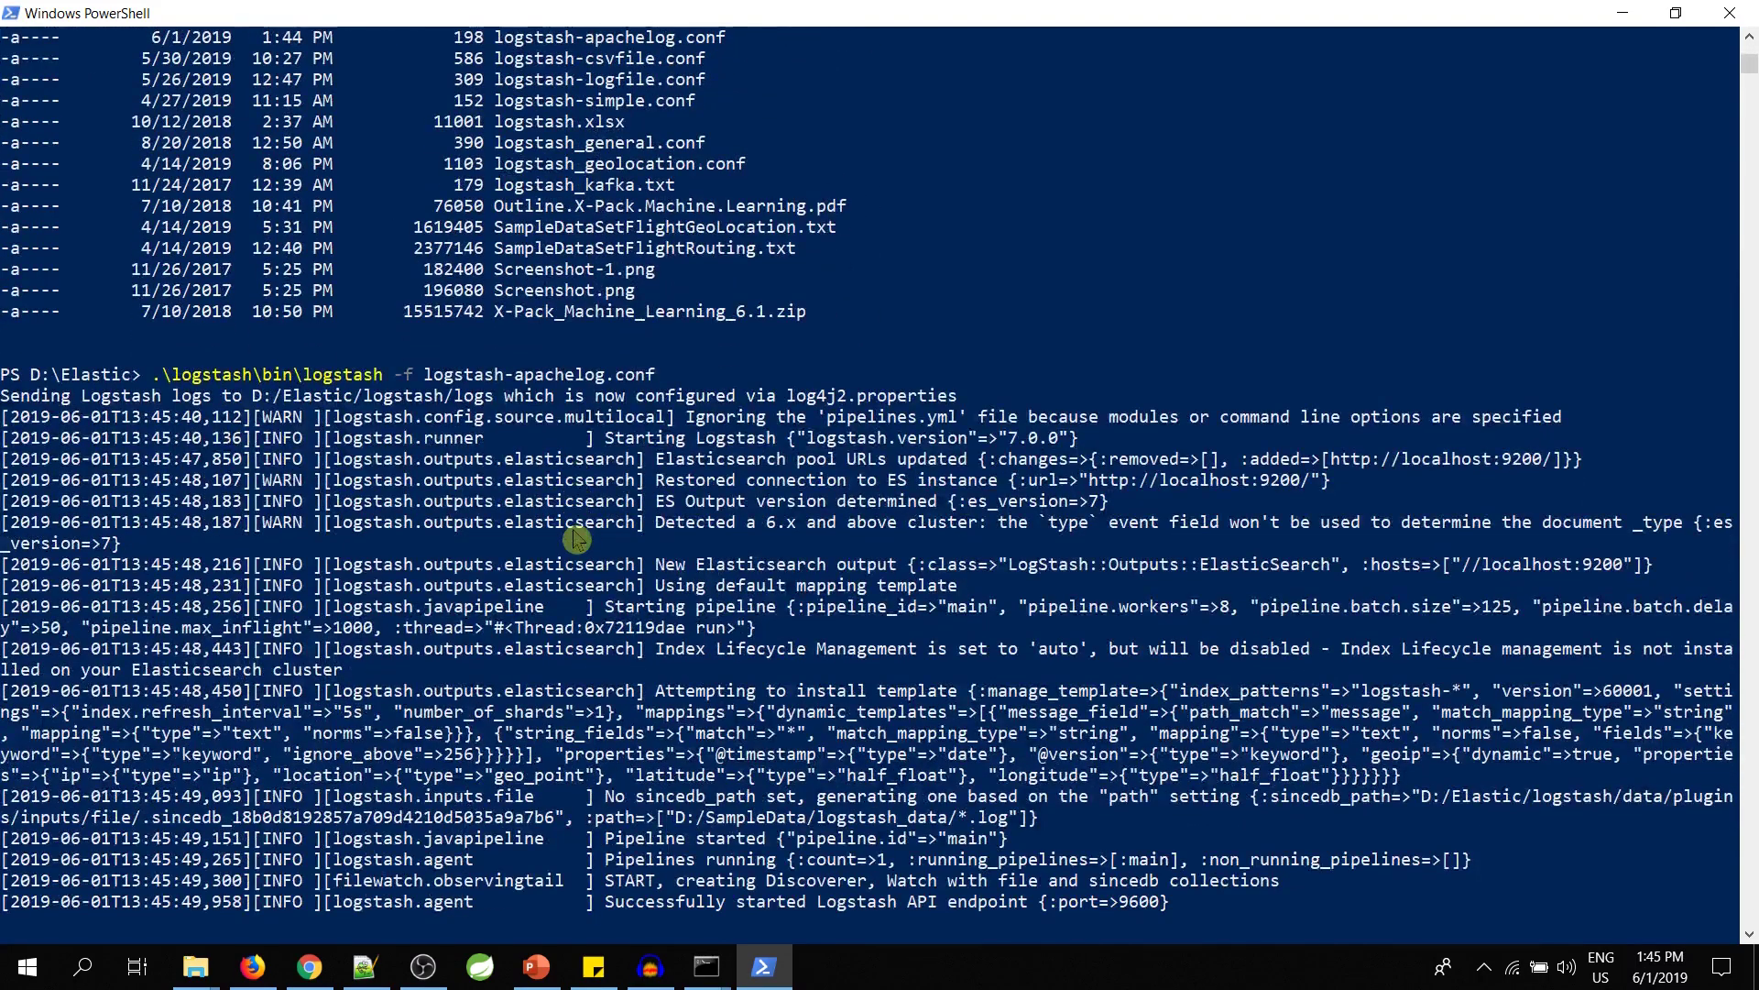
# - Switch to Kibana in Firefox, start a new index pattern, and define it as apachelog
pyautogui.click(253, 970)
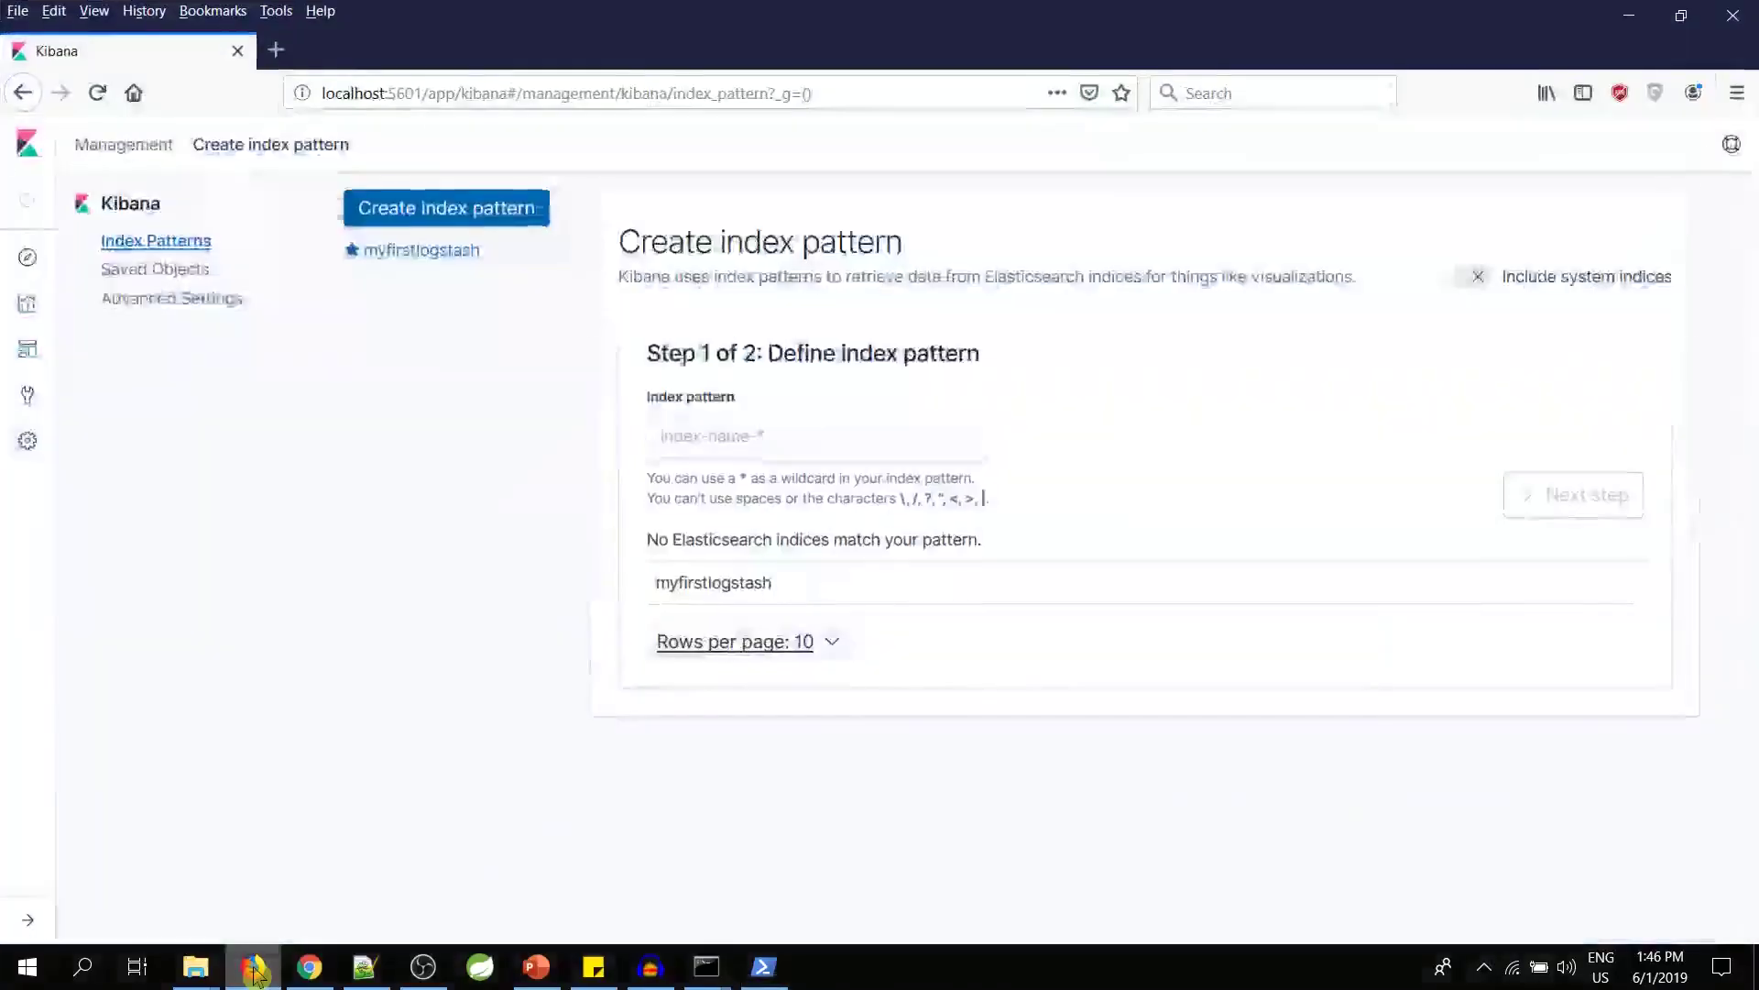
pyautogui.click(427, 212)
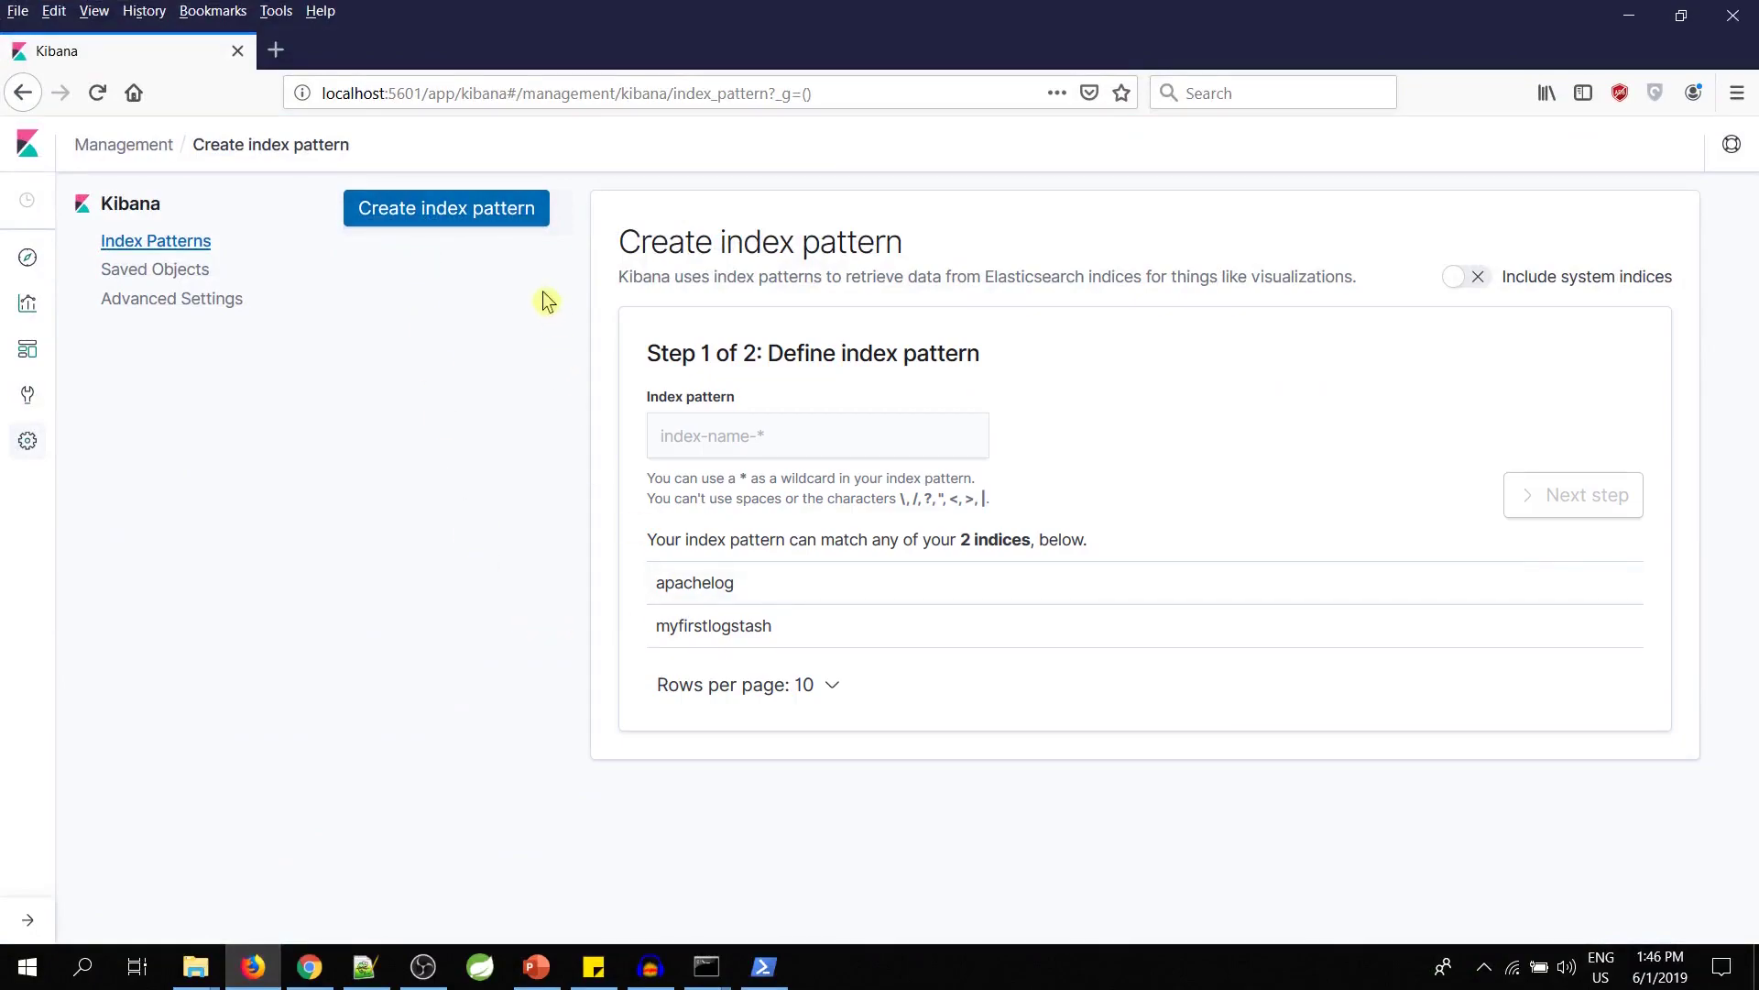
pyautogui.doubleClick(713, 583)
pyautogui.moveTo(778, 589); pyautogui.dragTo(656, 593)
pyautogui.hotkey('ctrl', 'c')
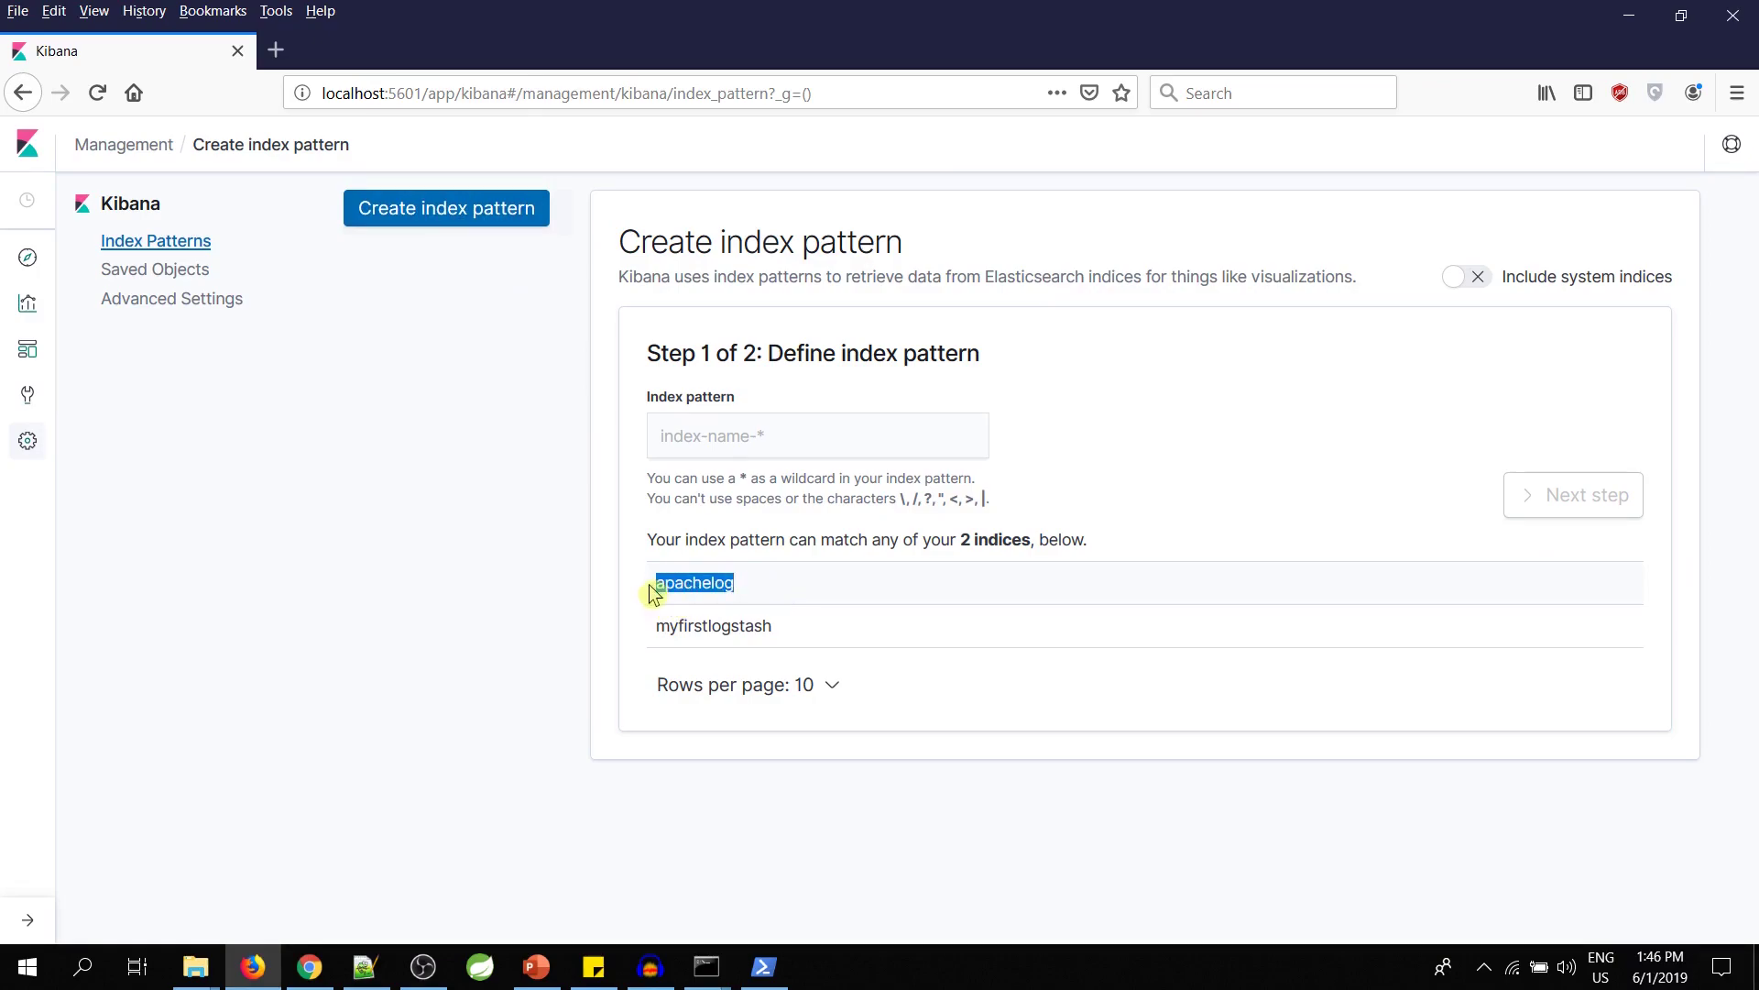
pyautogui.click(711, 454)
pyautogui.hotkey('ctrl', 'v')
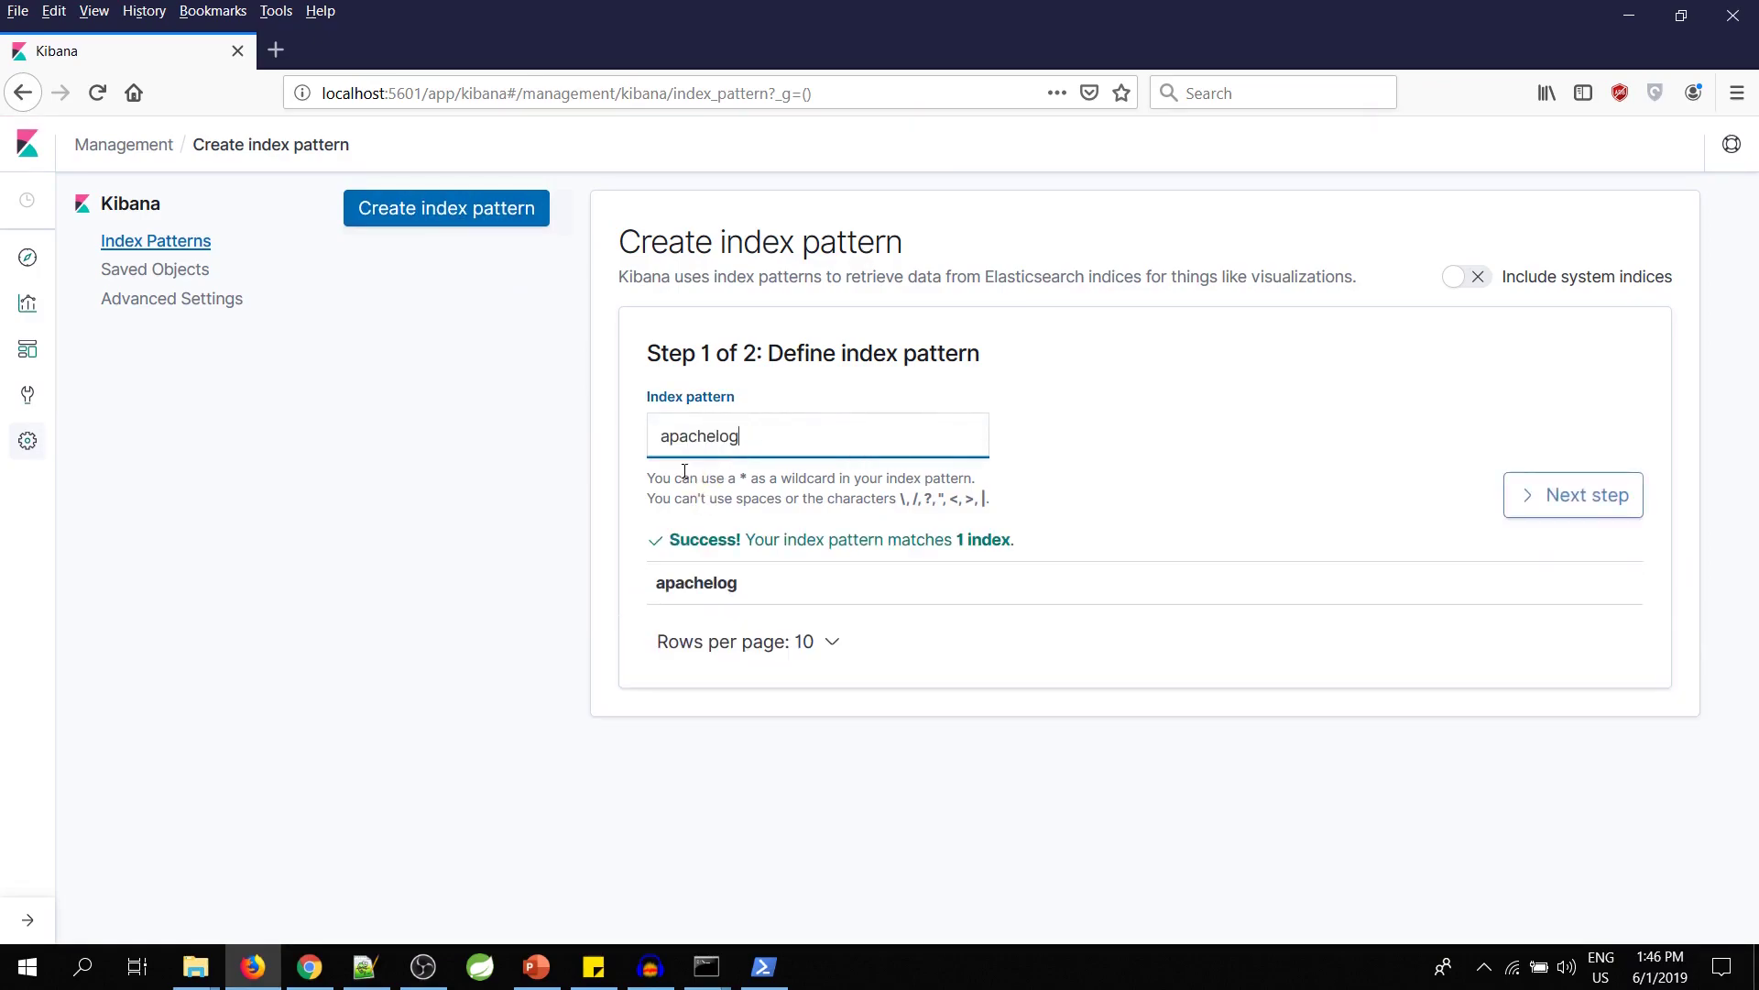
pyautogui.click(1594, 505)
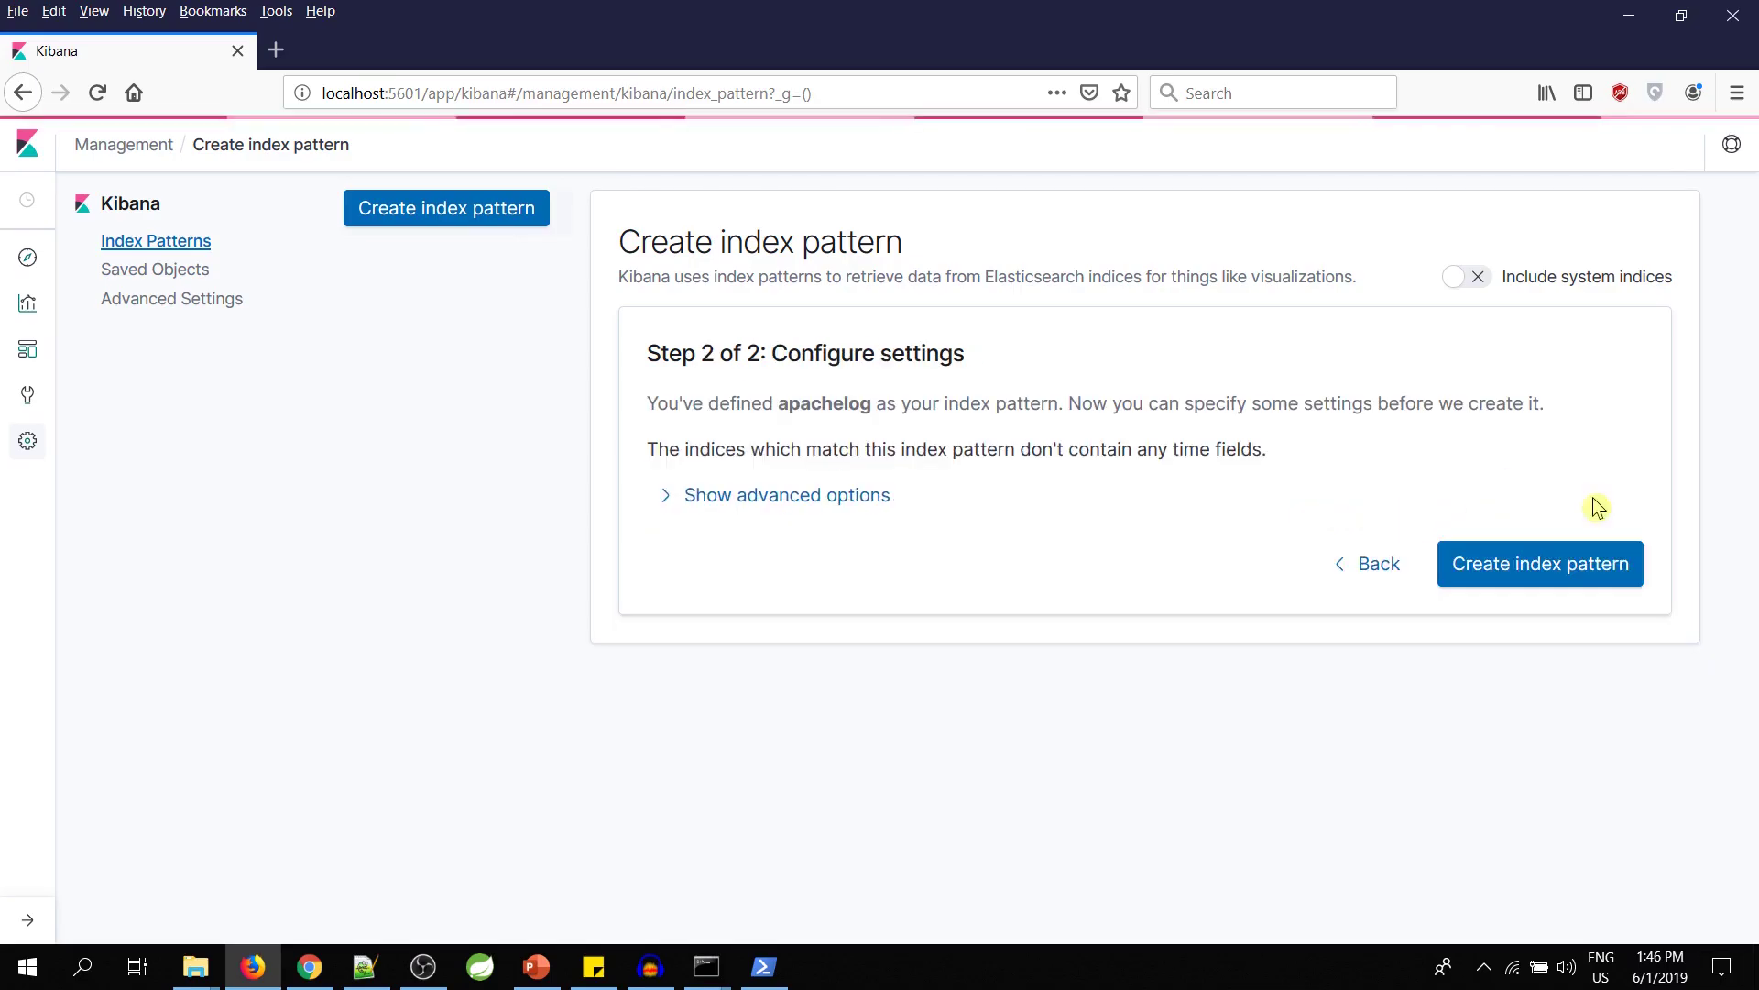
pyautogui.click(1084, 481)
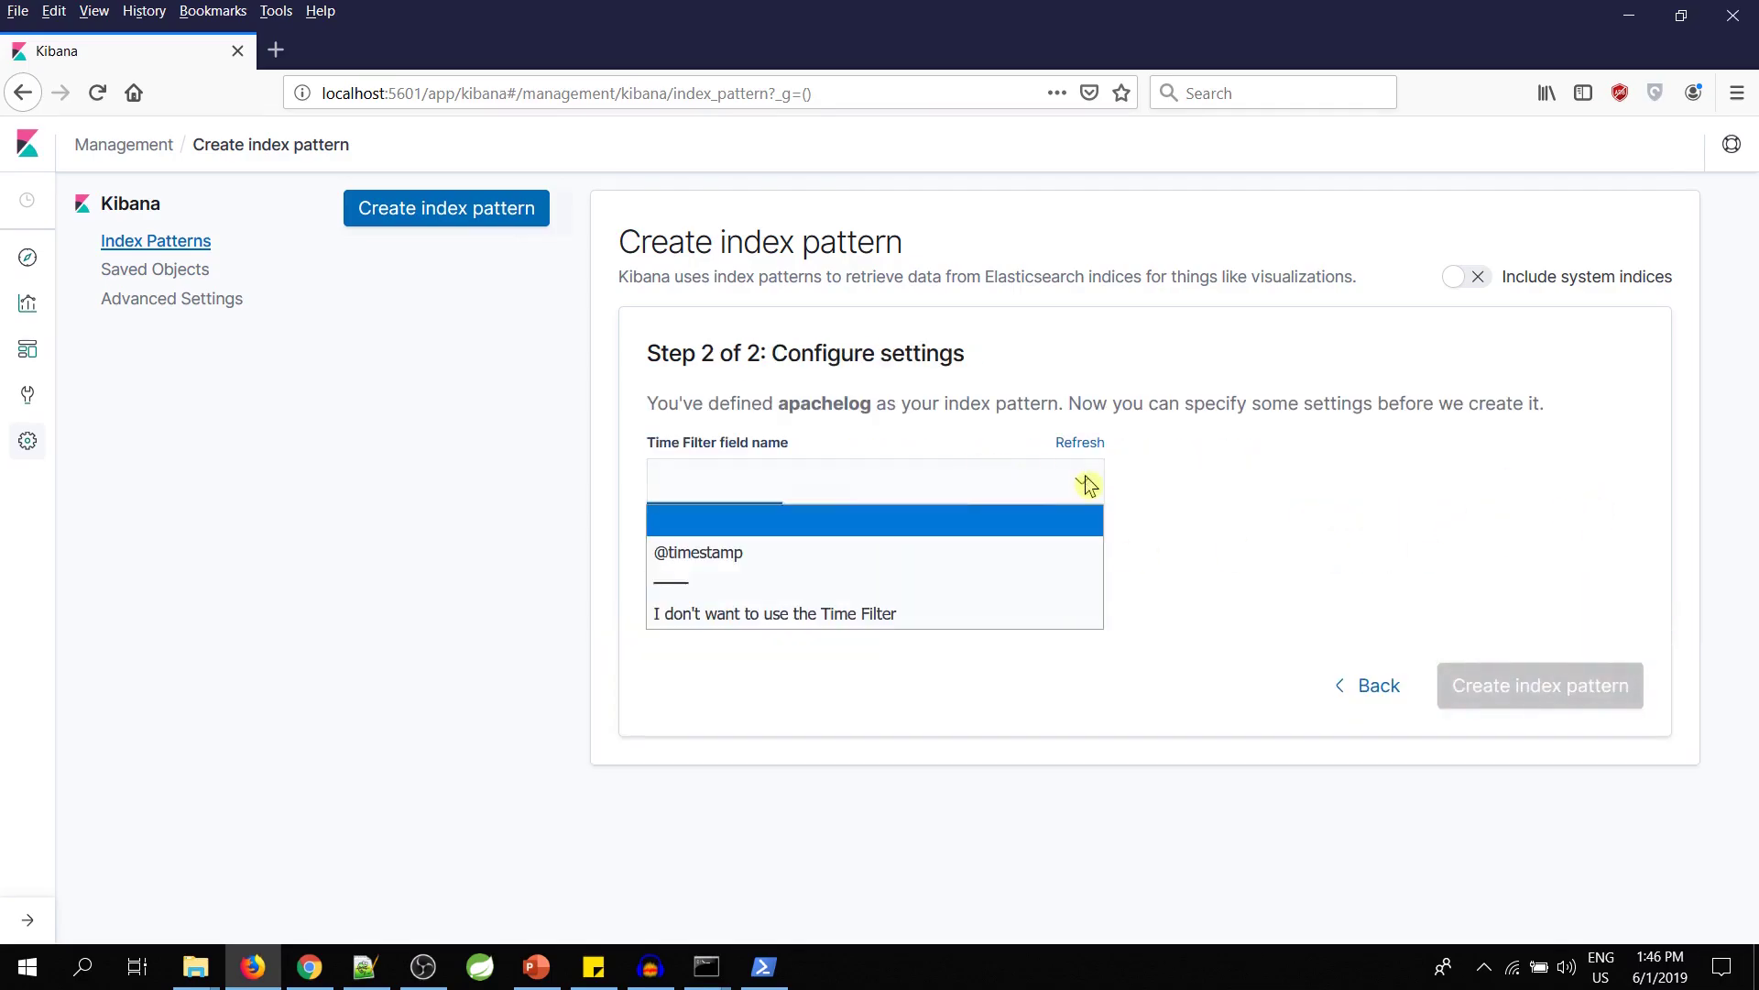
pyautogui.click(1001, 557)
pyautogui.click(1528, 695)
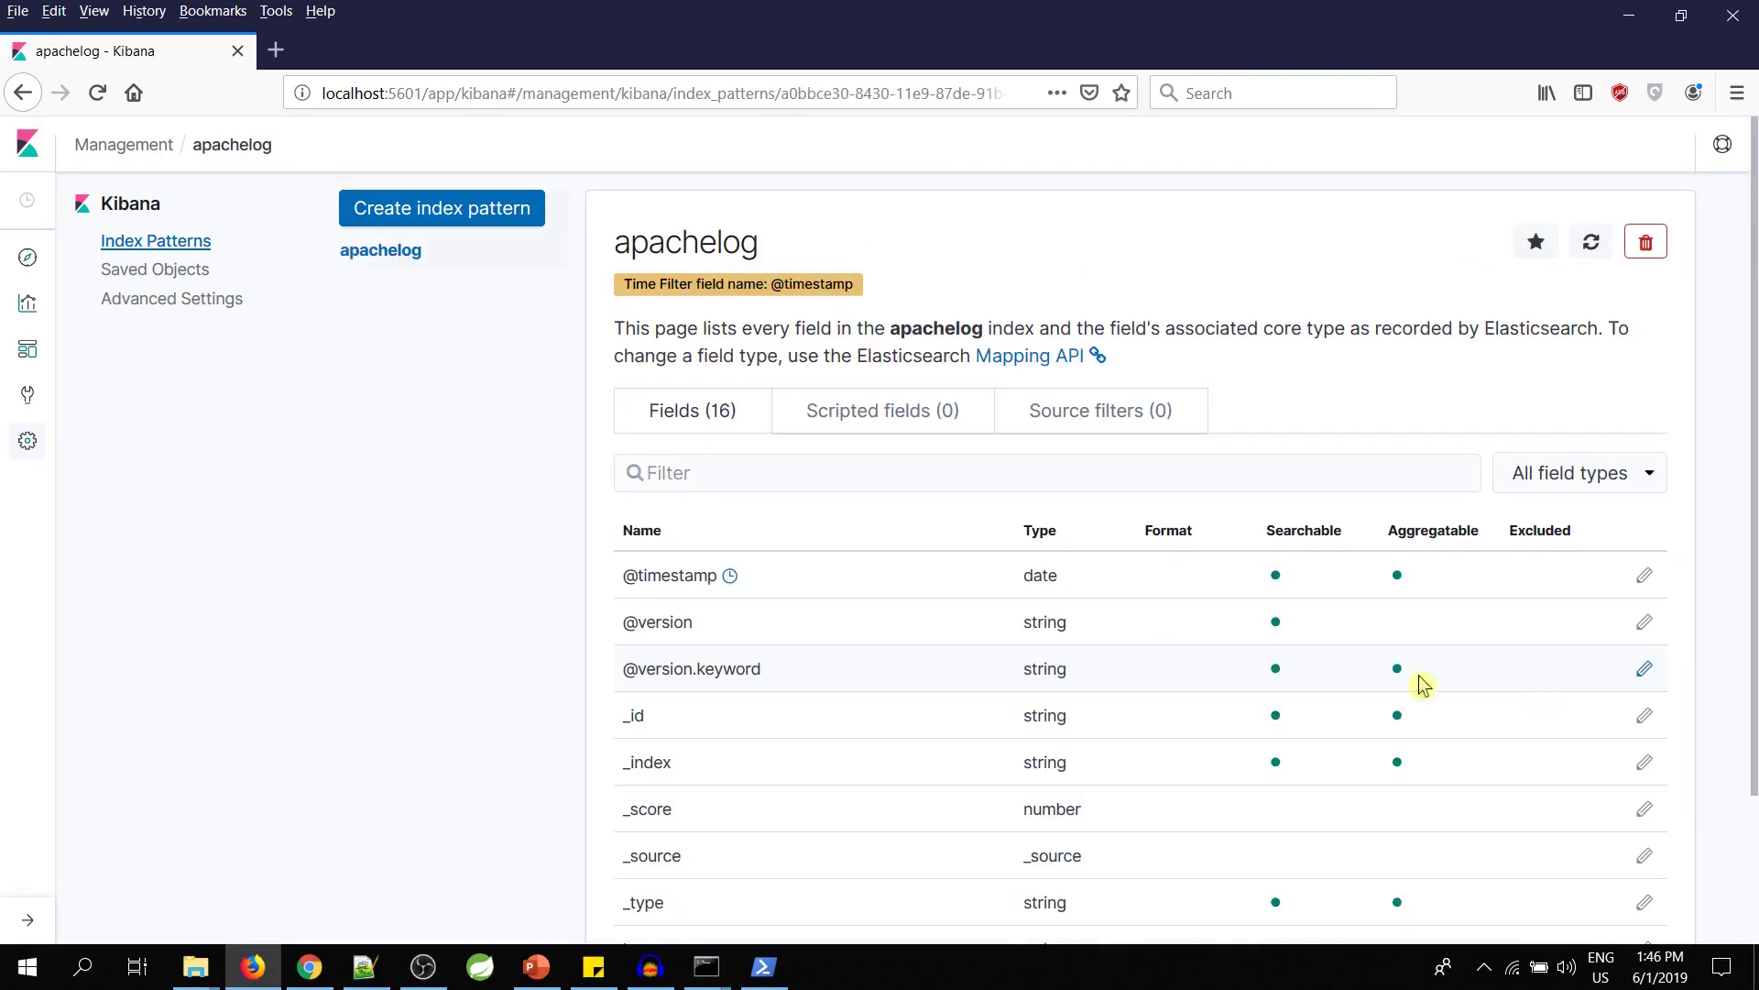
# - Review the apachelog index pattern's fields, including the message field on page 2 of the list
pyautogui.scroll(-3, 1100, 682)
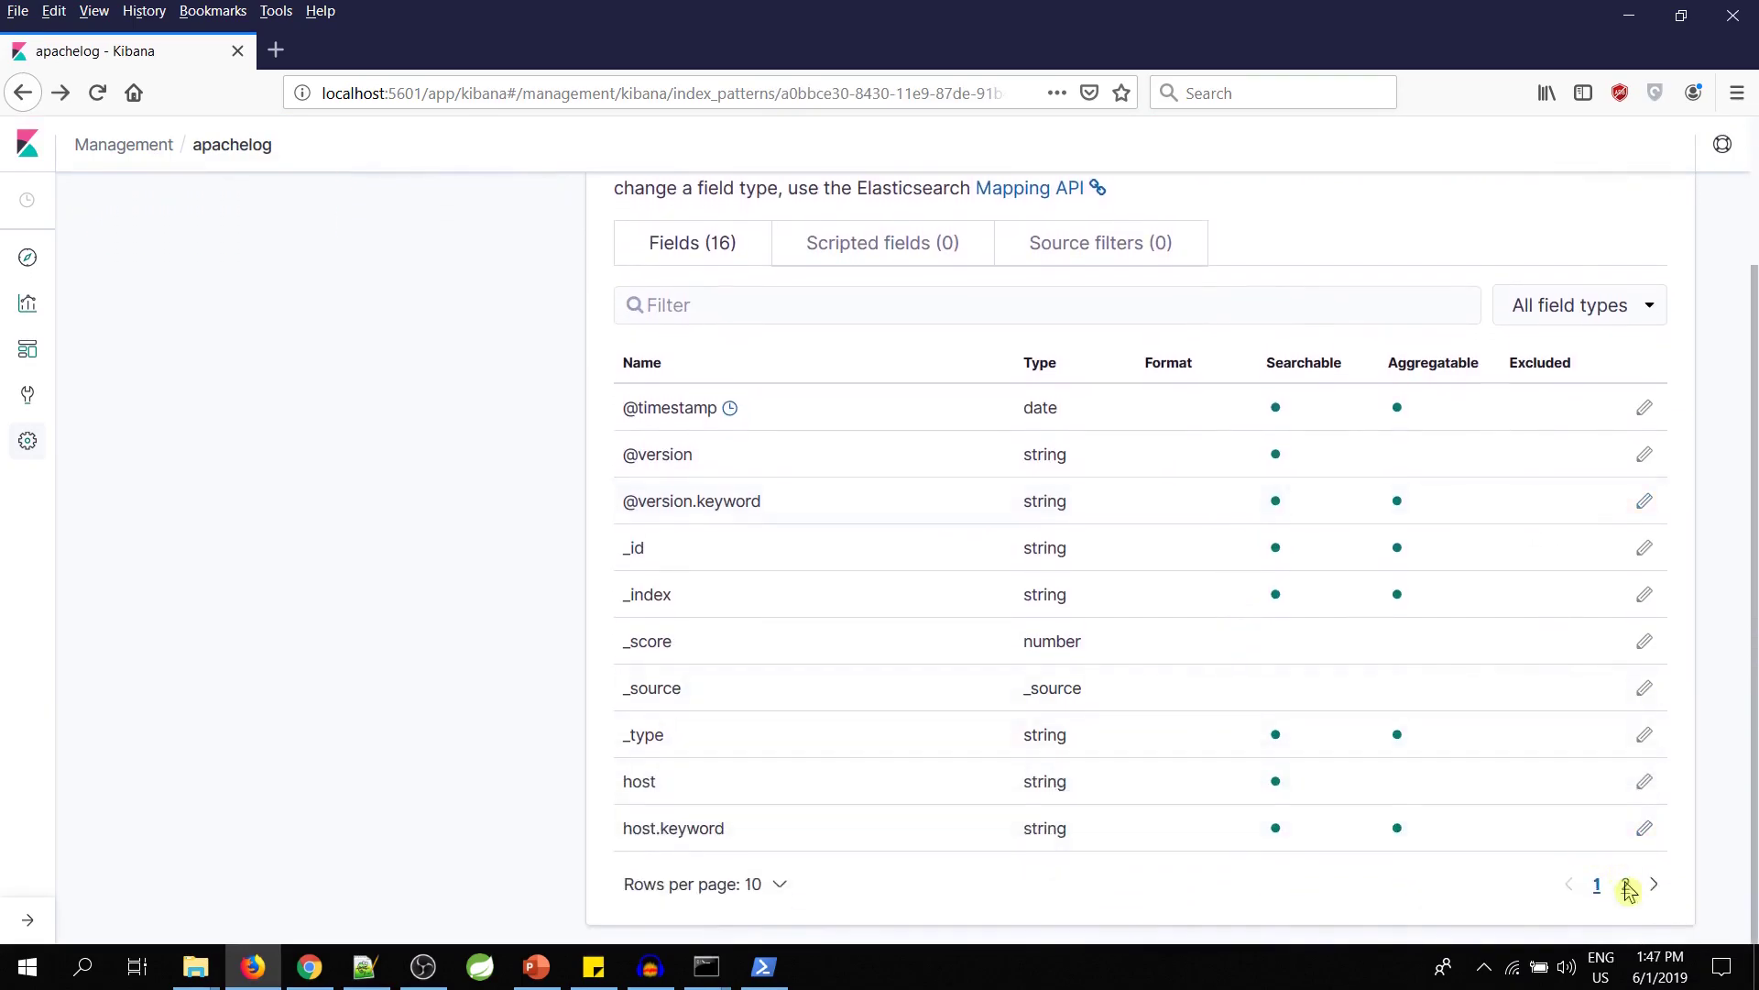
pyautogui.click(1626, 886)
pyautogui.moveTo(727, 581); pyautogui.dragTo(632, 583)
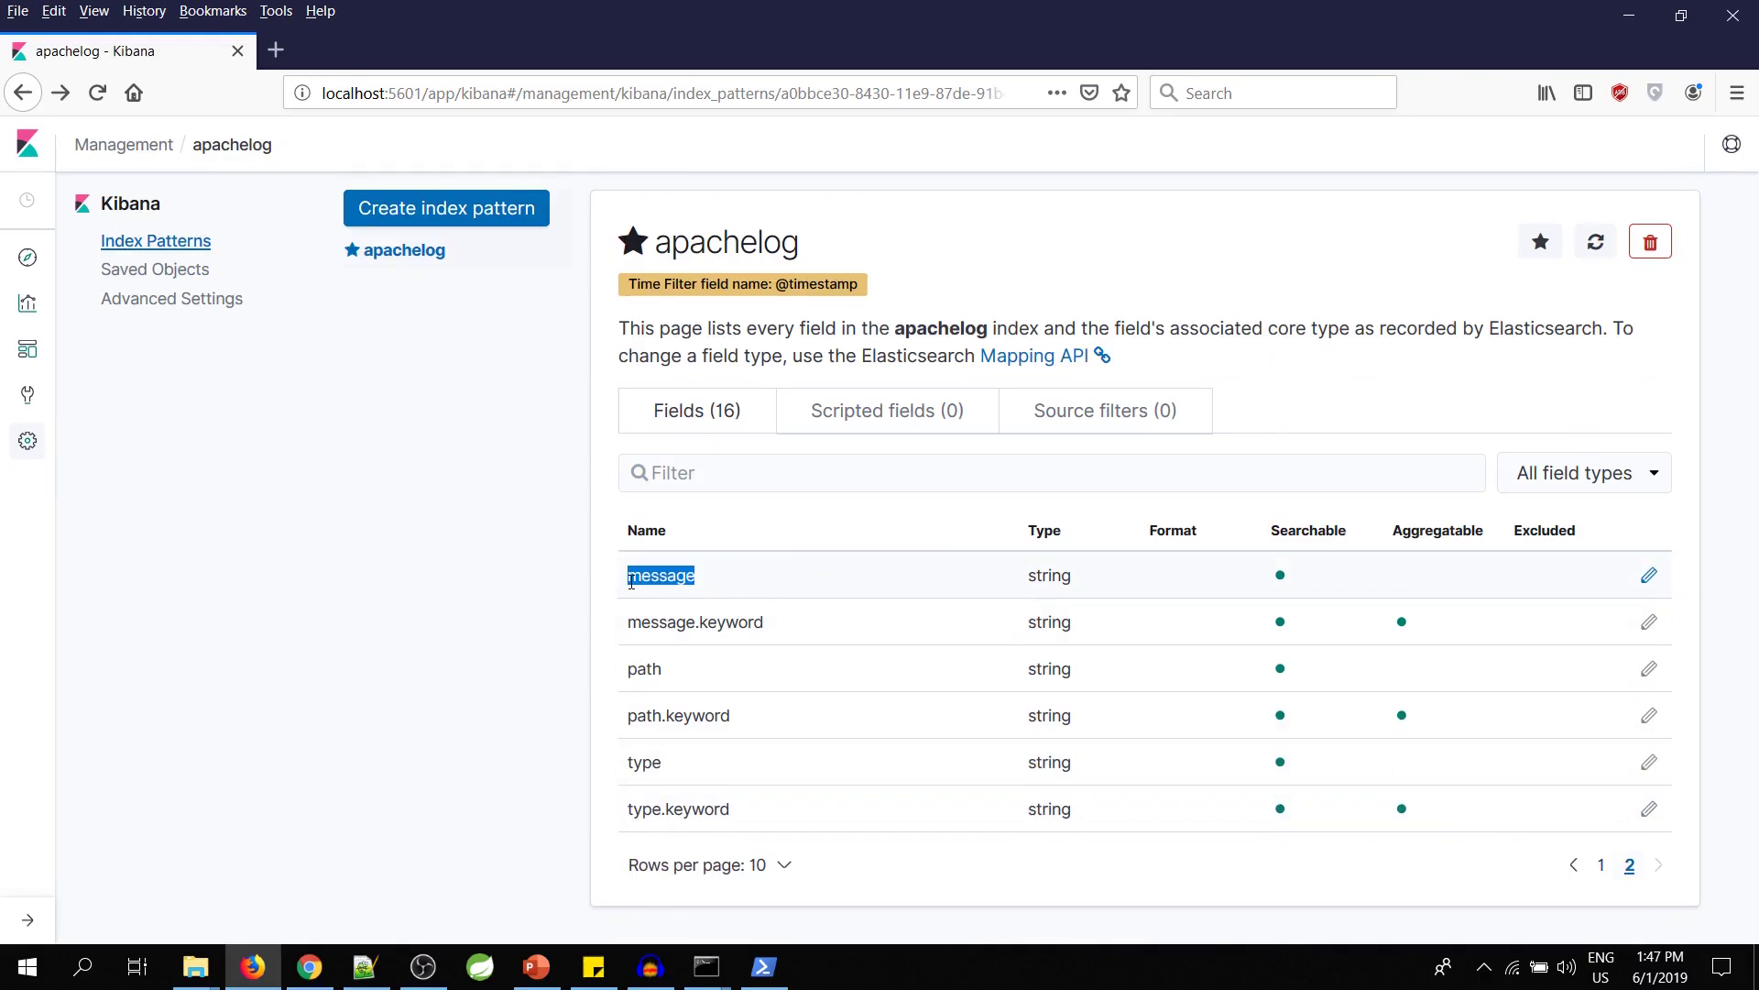
pyautogui.click(657, 578)
pyautogui.doubleClick(657, 578)
# - Open Discover for the apachelog index pattern and inspect the count bar in its time histogram
pyautogui.click(28, 261)
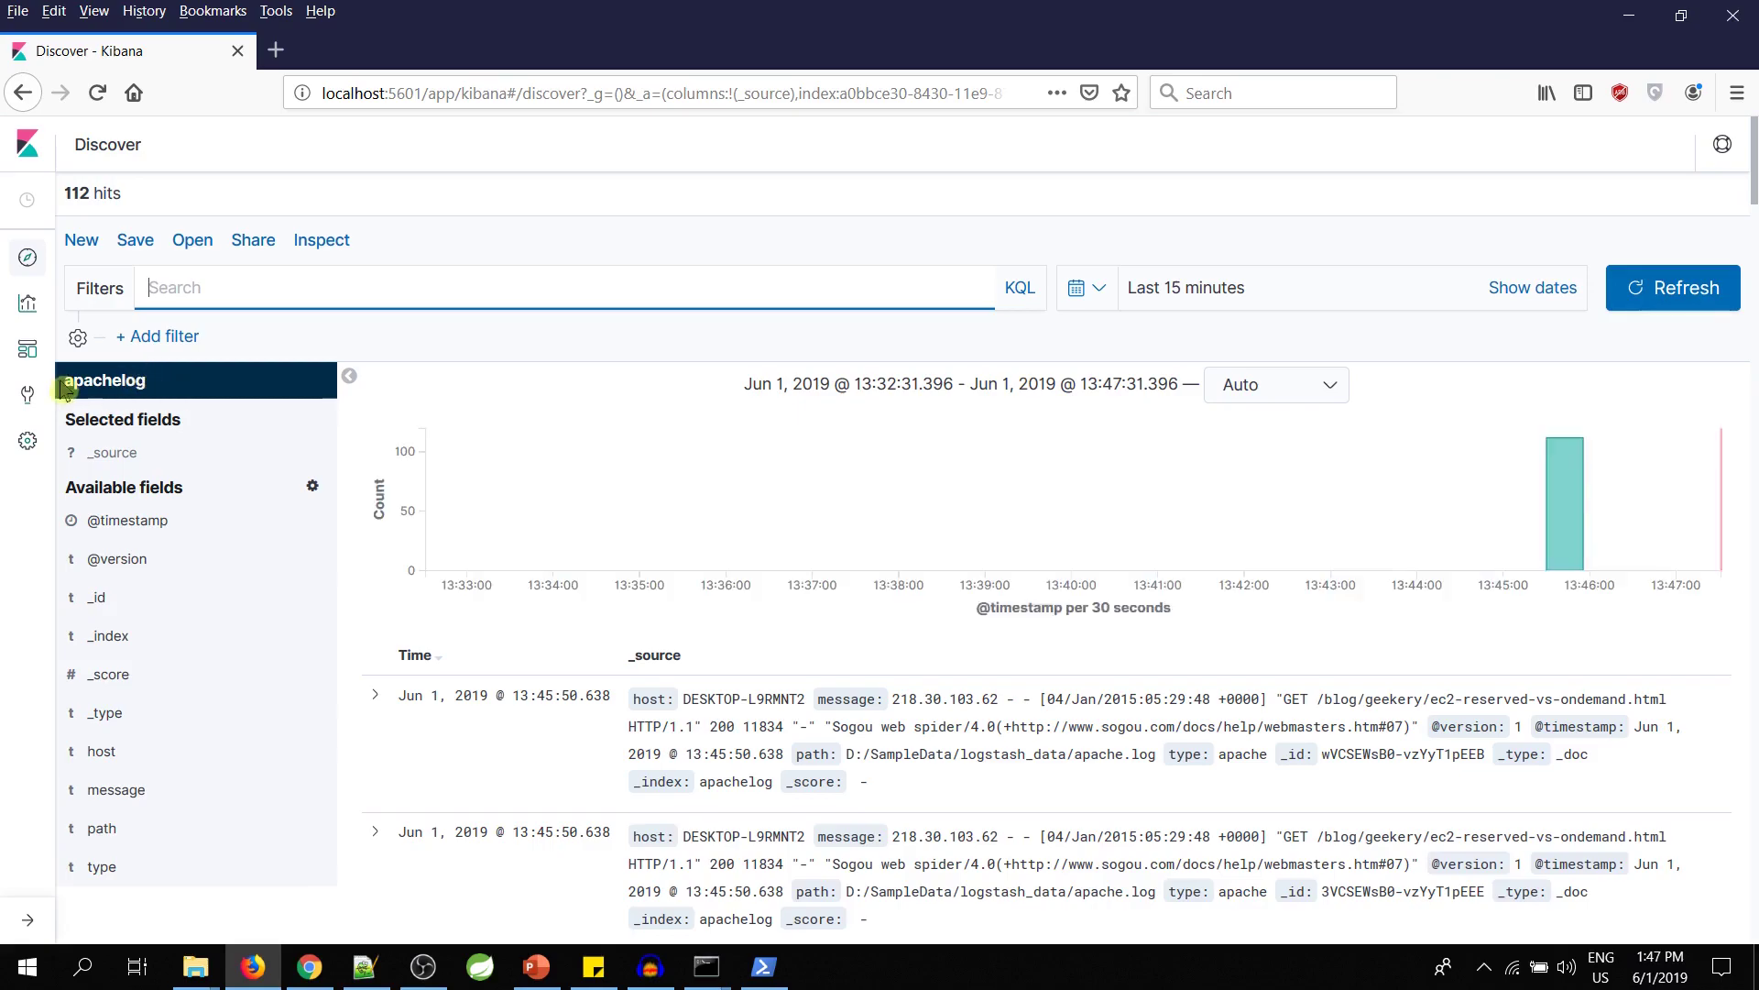
pyautogui.click(108, 380)
pyautogui.moveTo(108, 381); pyautogui.dragTo(161, 389)
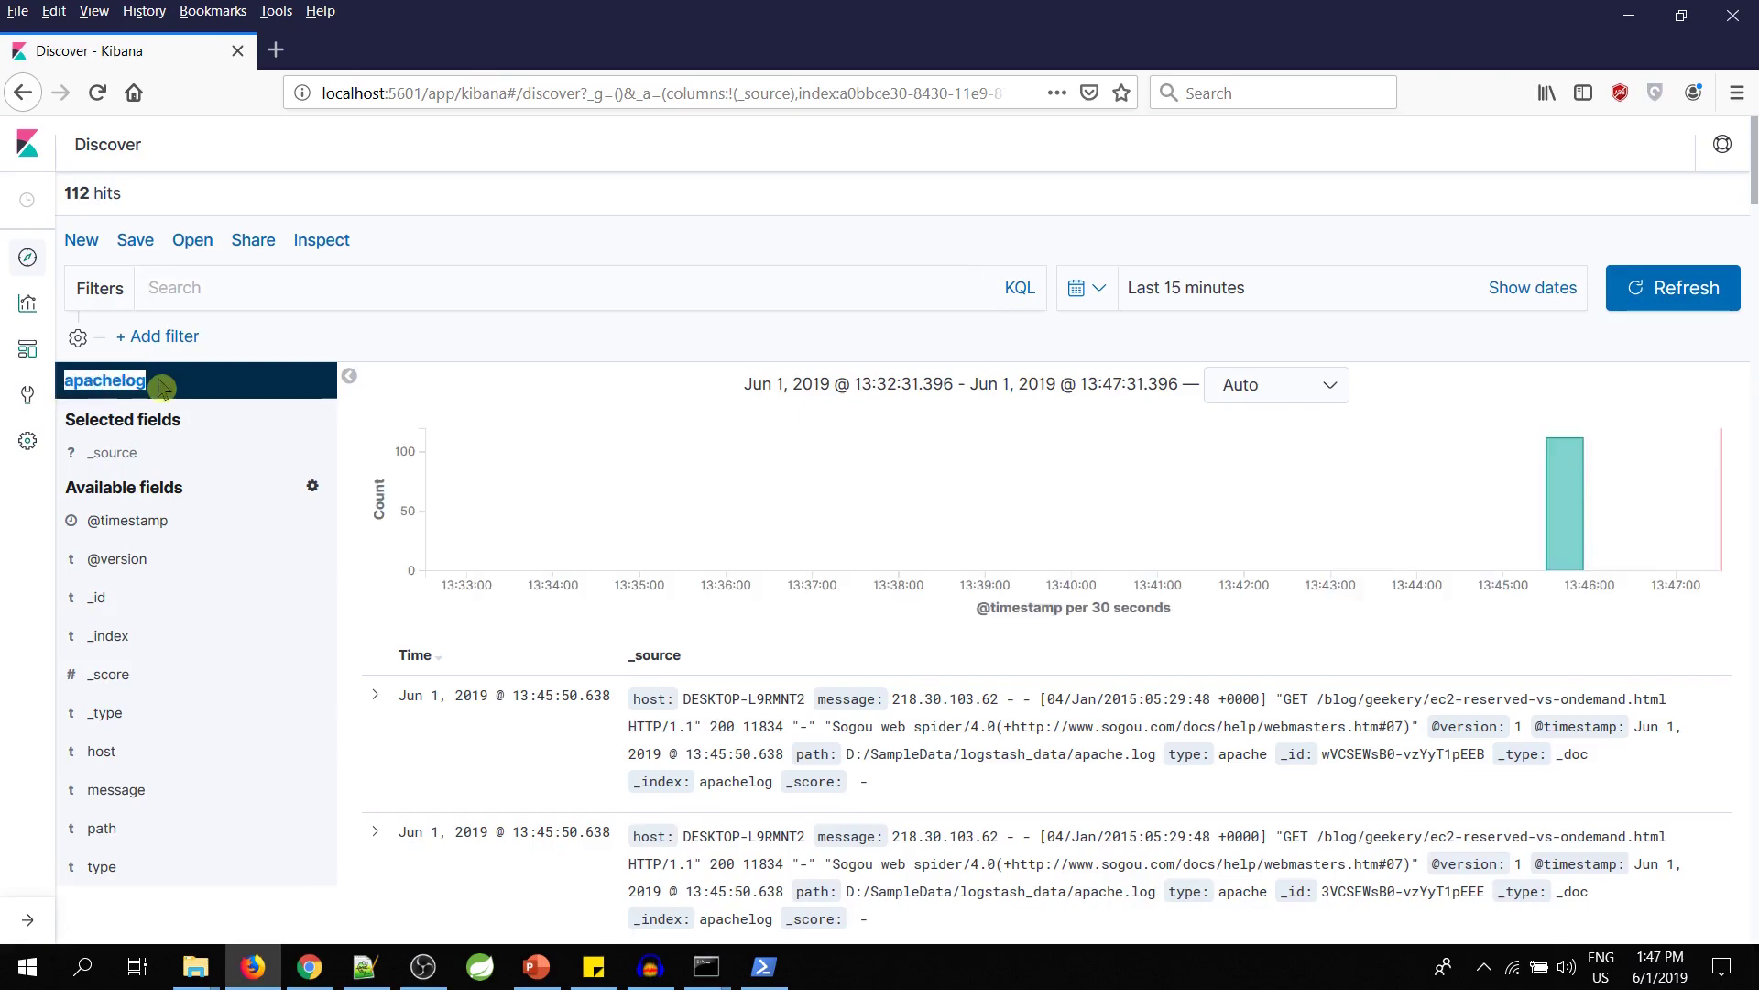
pyautogui.moveTo(1571, 460)
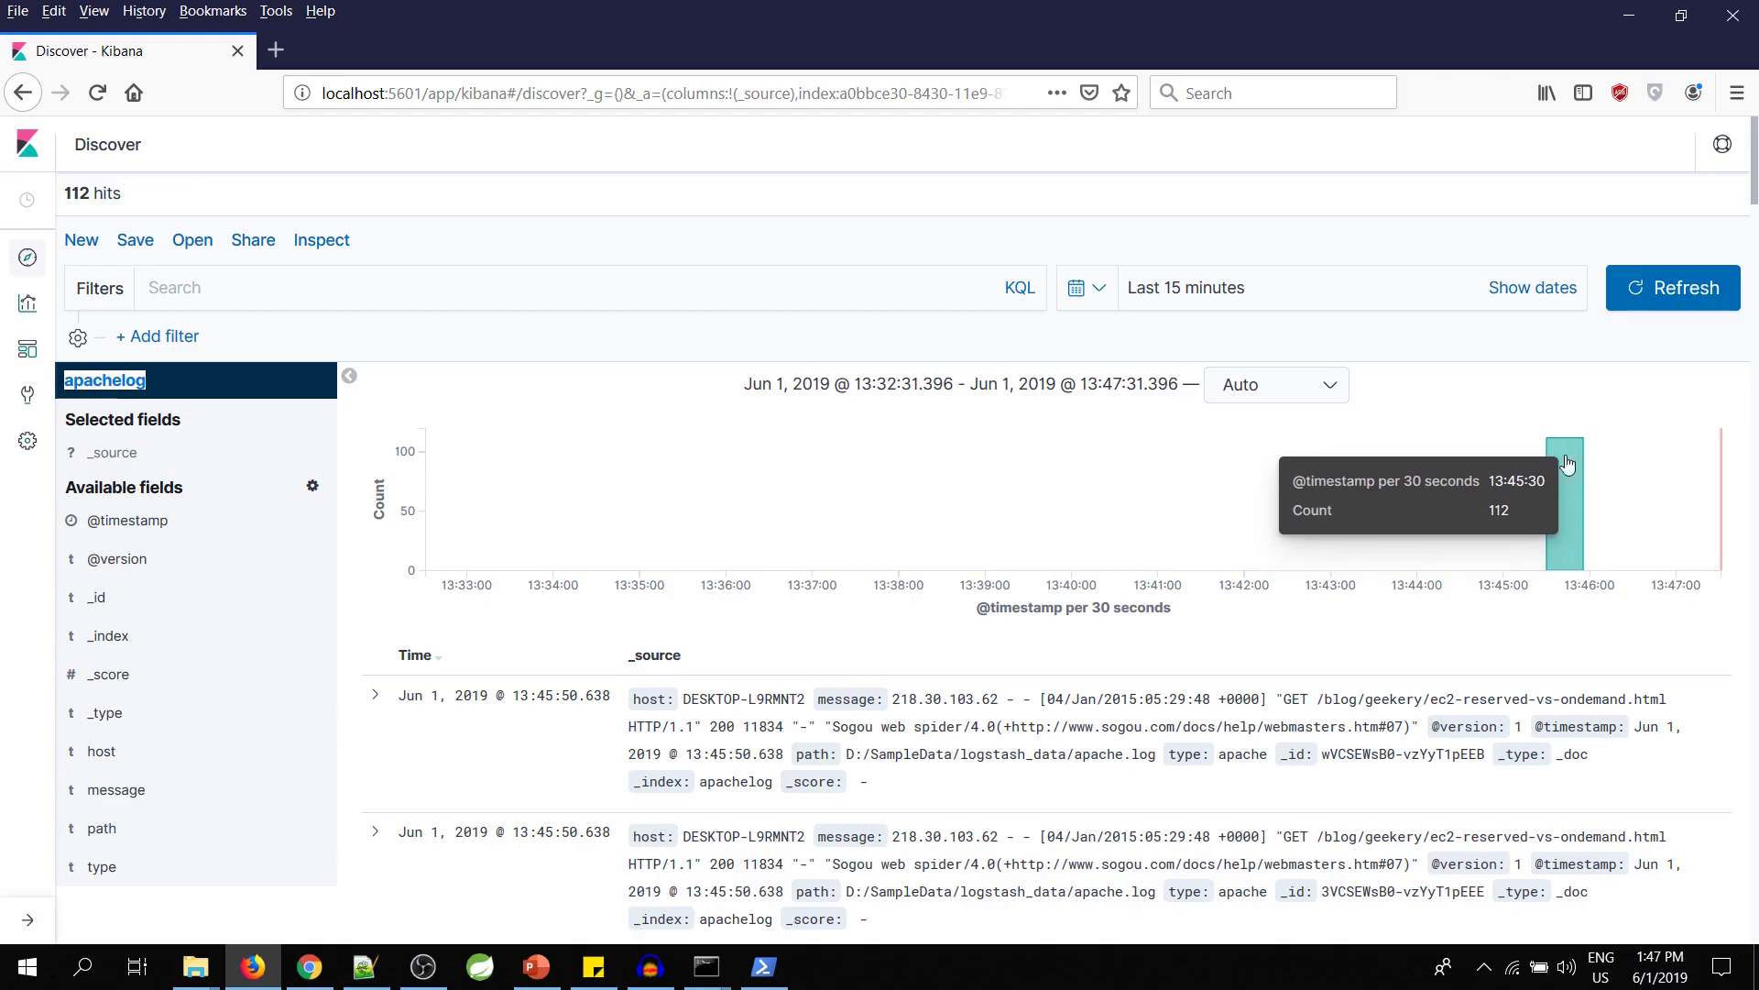